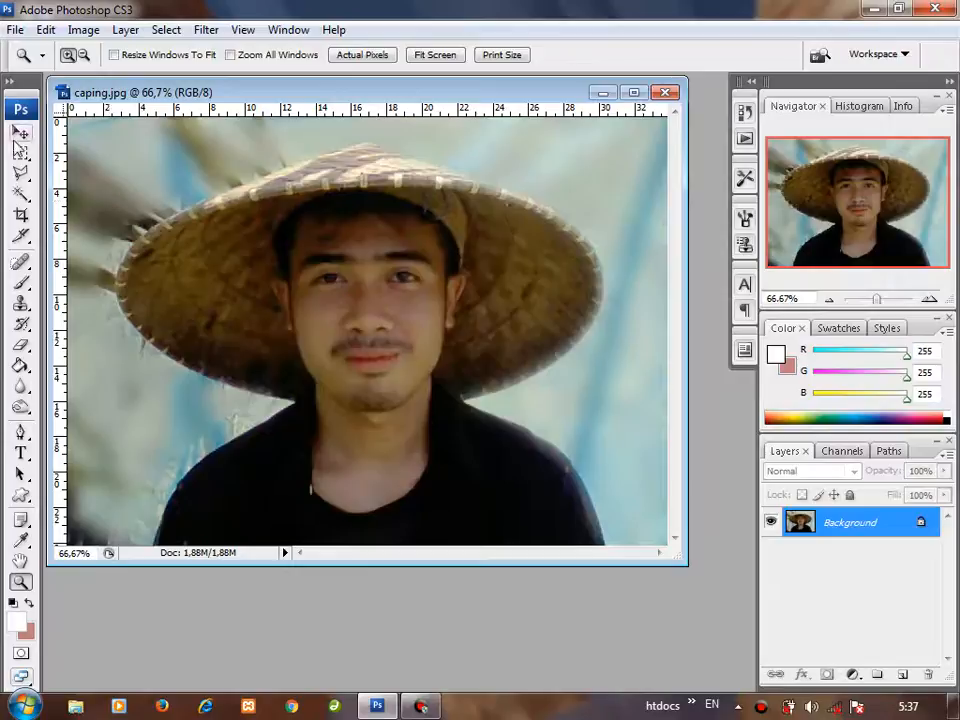
Step: Choose the Move tool and enlarge the caping.jpg document window until empty canvas surrounds the whole photo
click(20, 134)
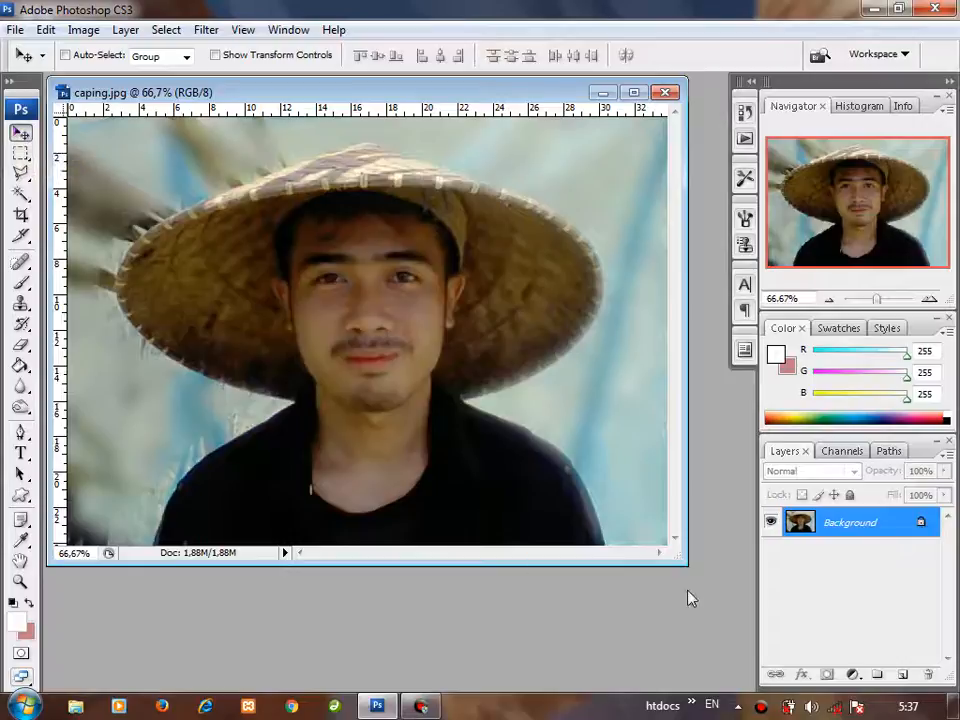
drag(683, 566, 741, 676)
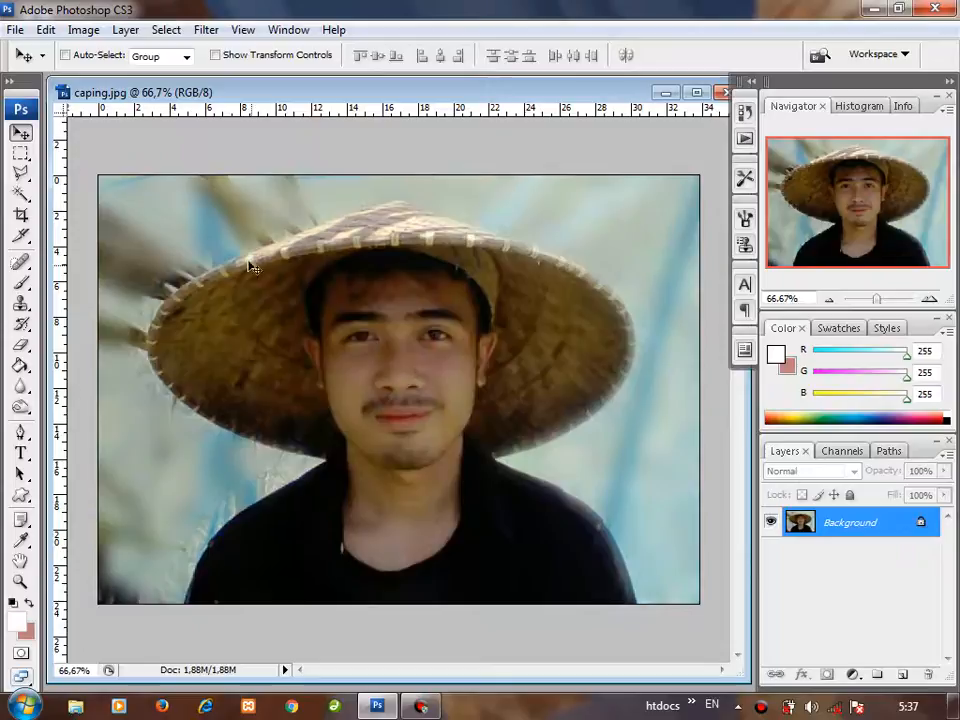
Step: Draw a large rectangular marquee selection over the face and hat, and deselect it
click(20, 153)
drag(205, 245, 617, 562)
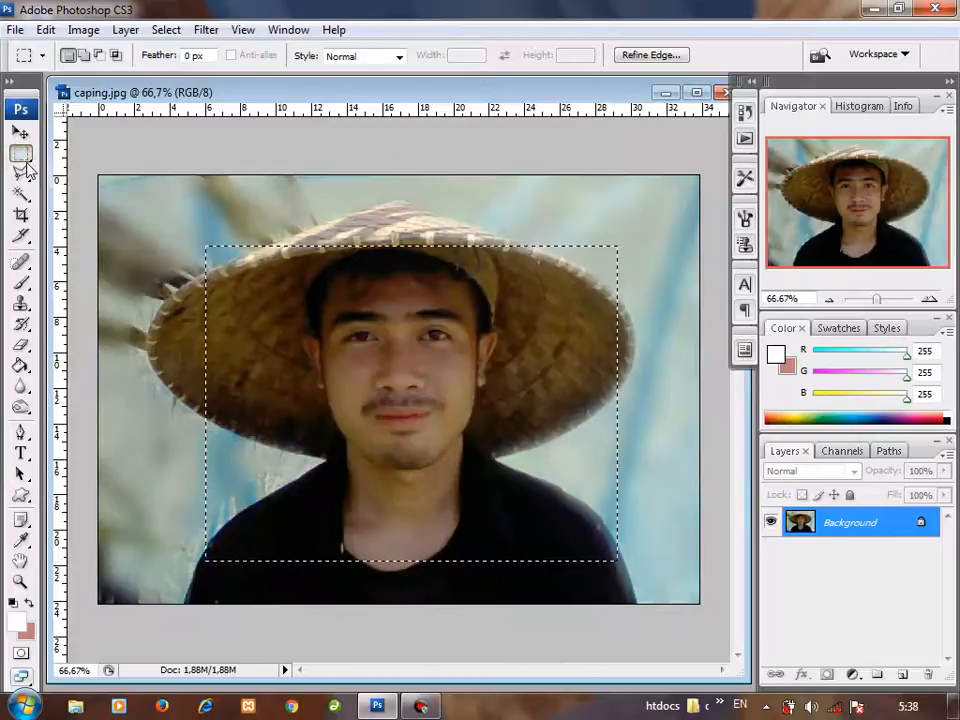
key(ctrl+d)
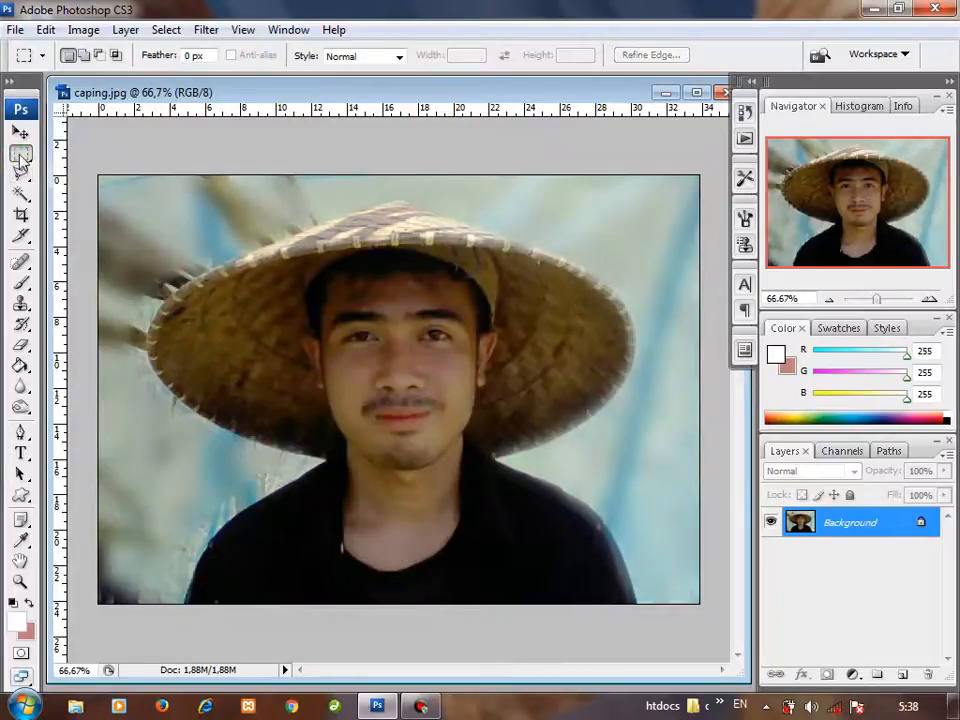
Step: Switch to the Elliptical Marquee Tool and return to the Rectangular Marquee Tool
click(20, 155)
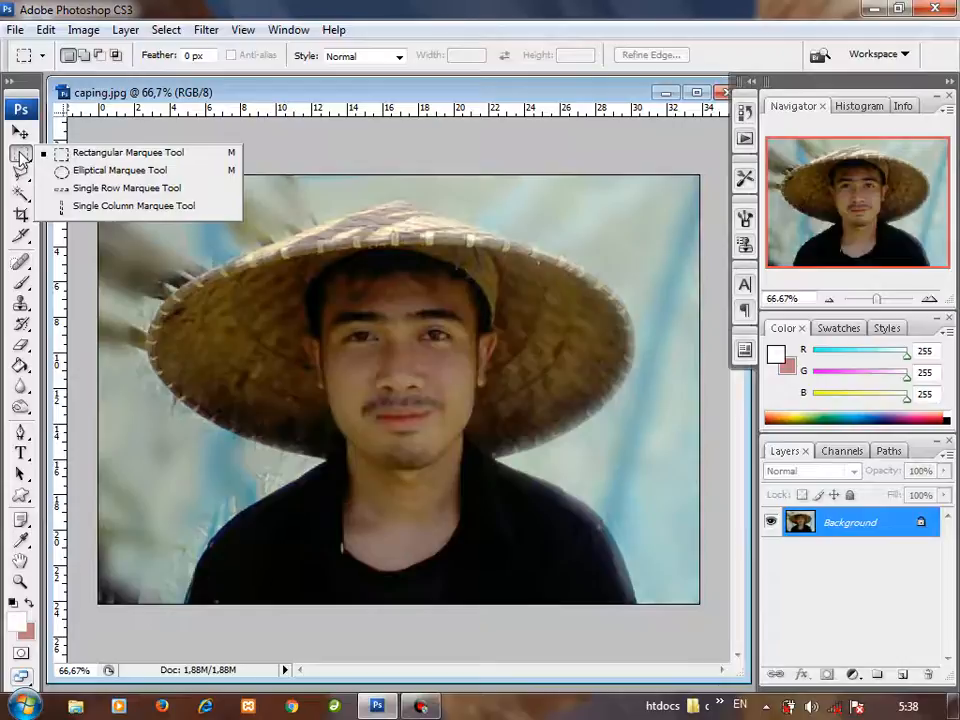
click(110, 170)
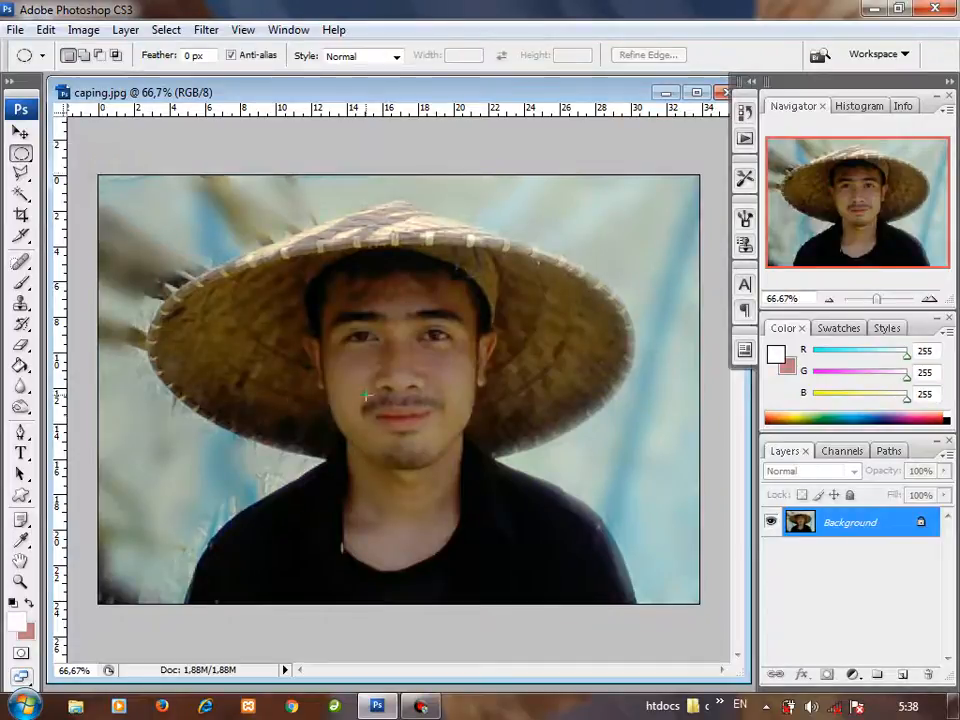
right_click(25, 152)
click(64, 154)
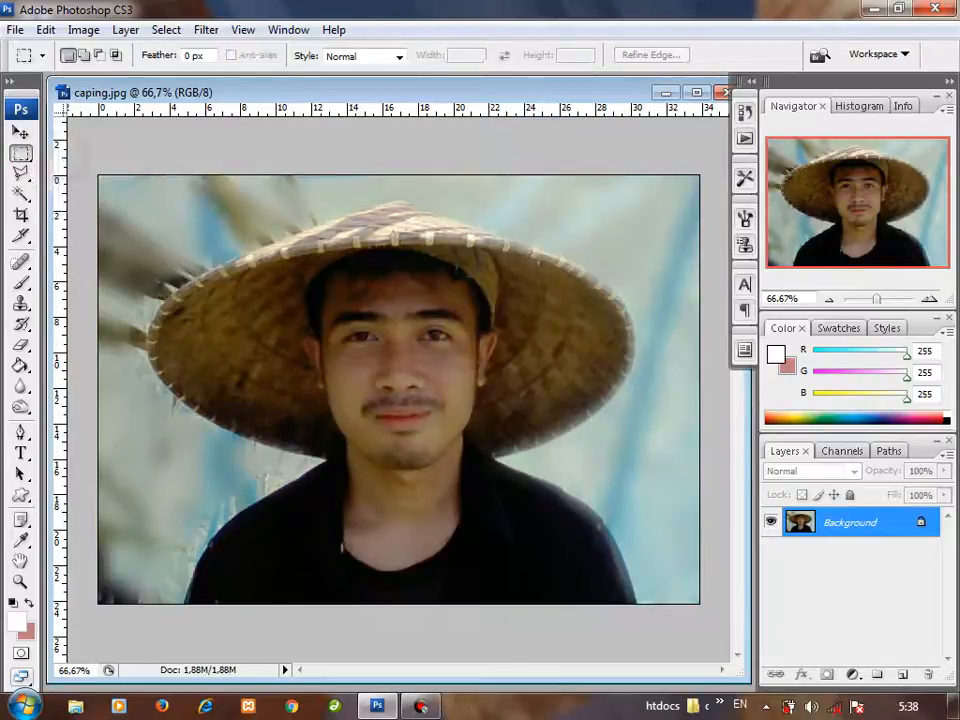
Step: Draw a rectangular selection around the nose tip and mouth, and clear it
drag(421, 421, 474, 451)
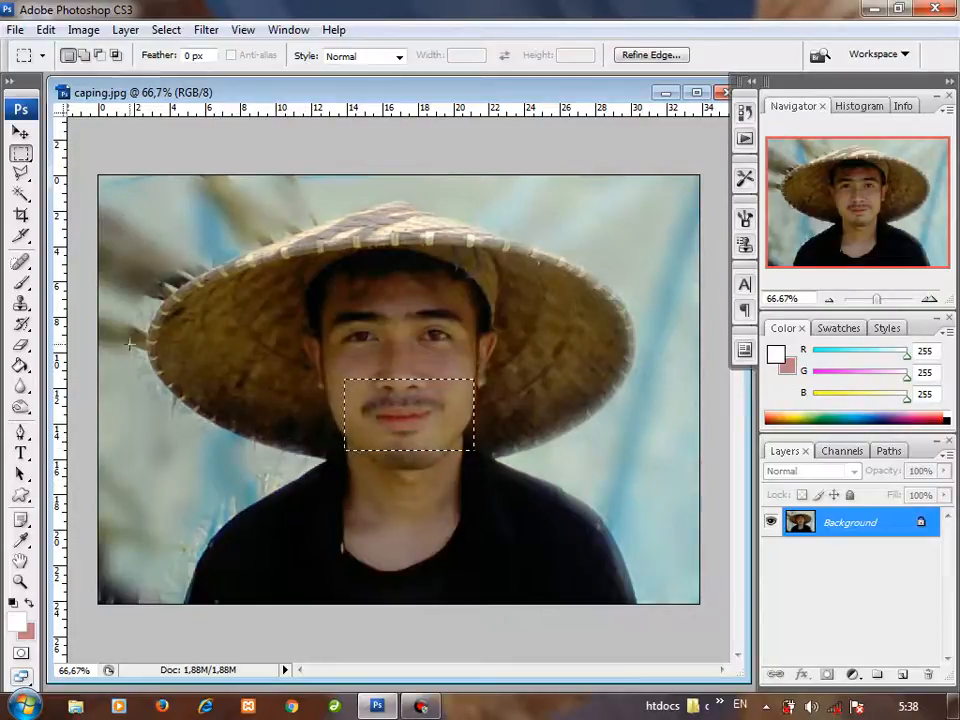
click(580, 480)
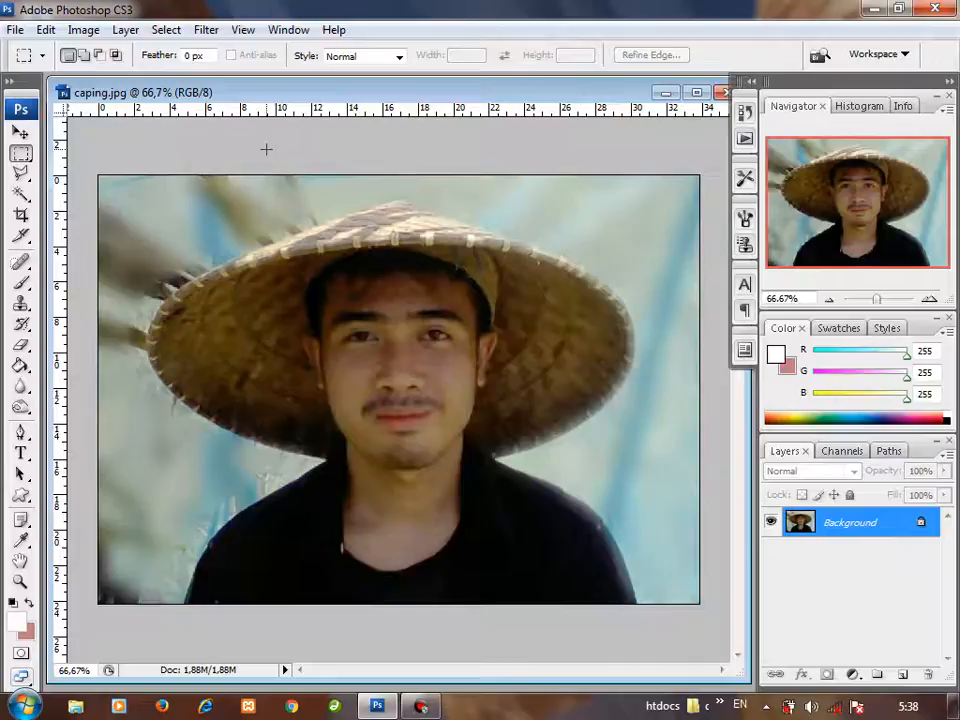
Step: Select the mouth area with the Rectangular Marquee Tool and copy it to a new layer with Layer via Copy
click(24, 158)
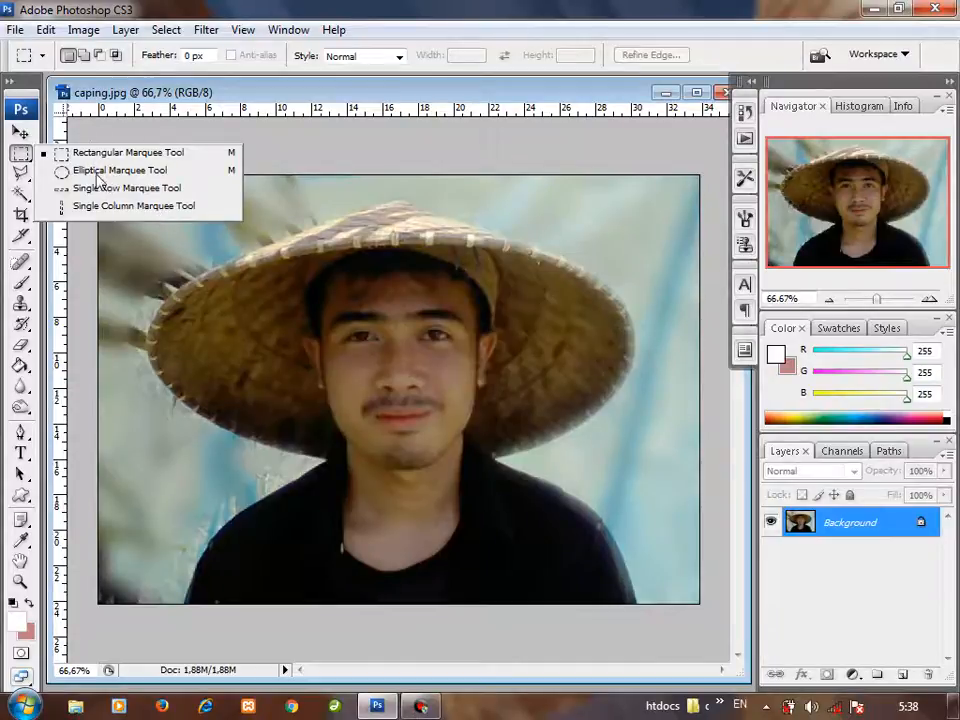
click(20, 155)
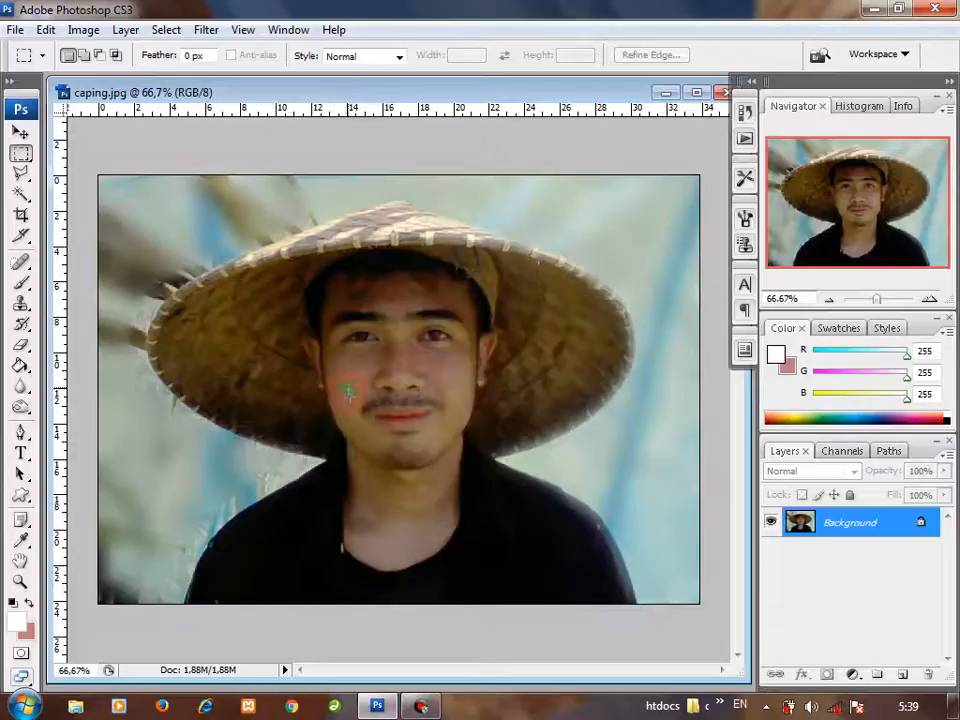
drag(347, 391, 377, 421)
drag(465, 443, 463, 443)
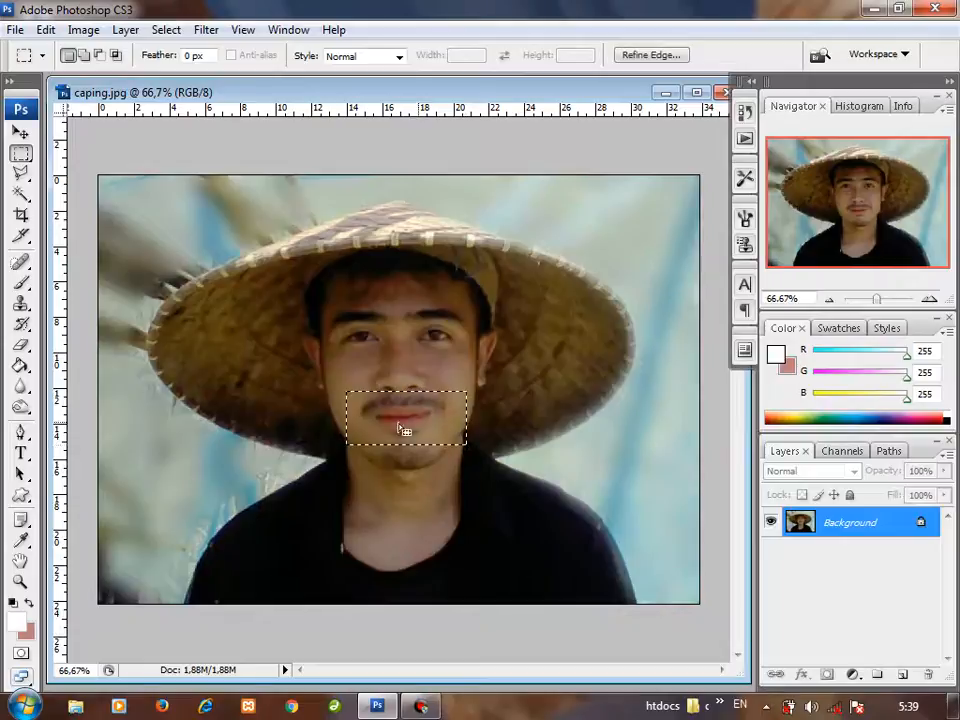
right_click(407, 430)
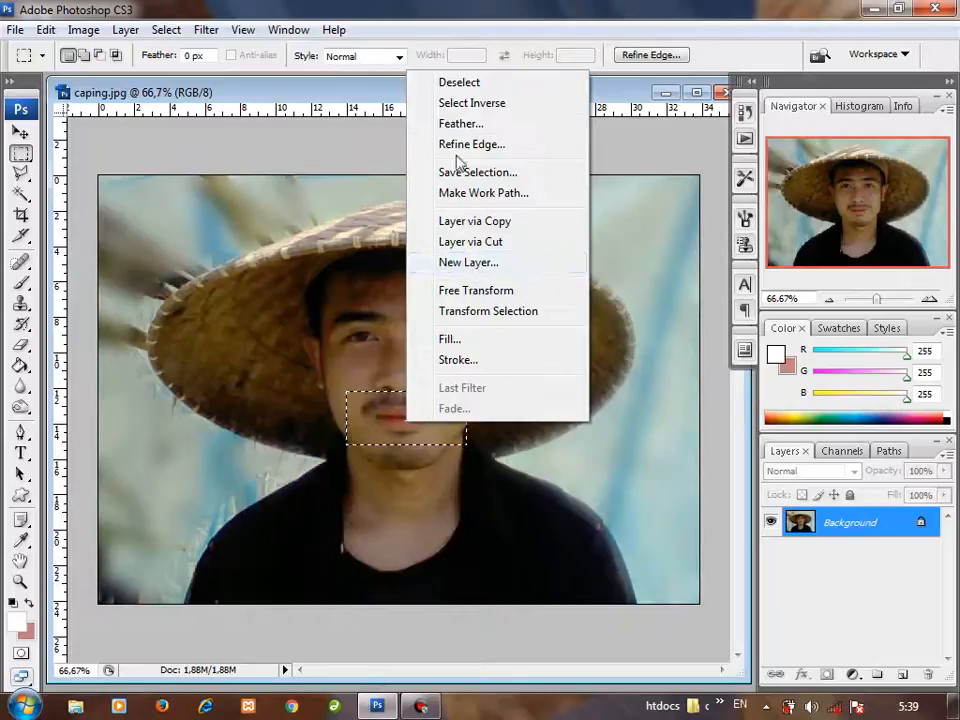
click(472, 228)
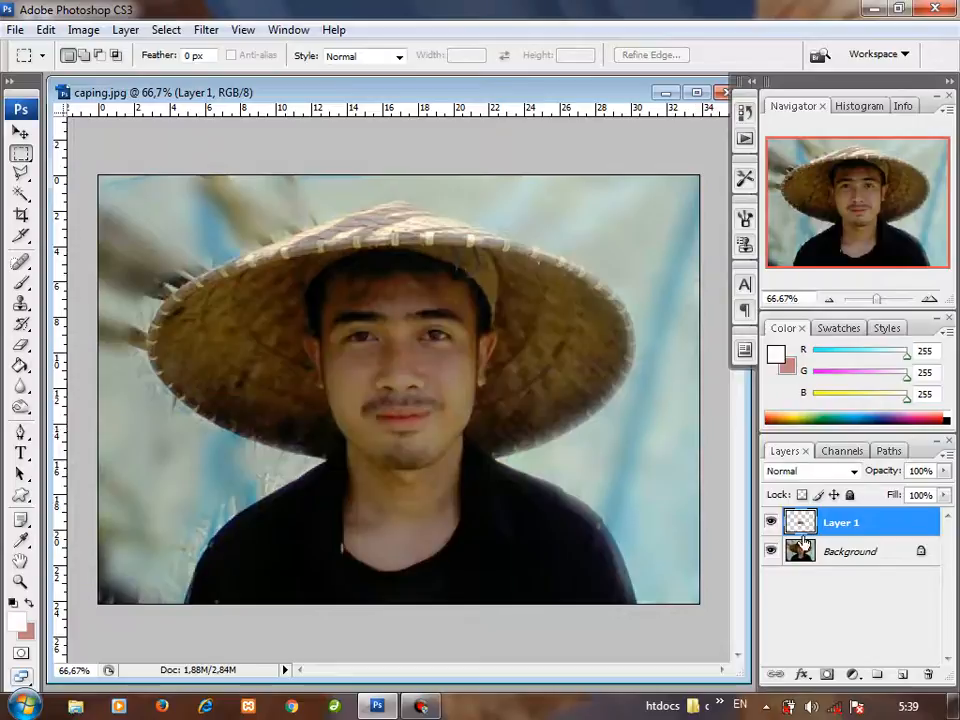
Step: Hide and show the Background and Layer 1 alternately to examine what each layer contains
click(770, 550)
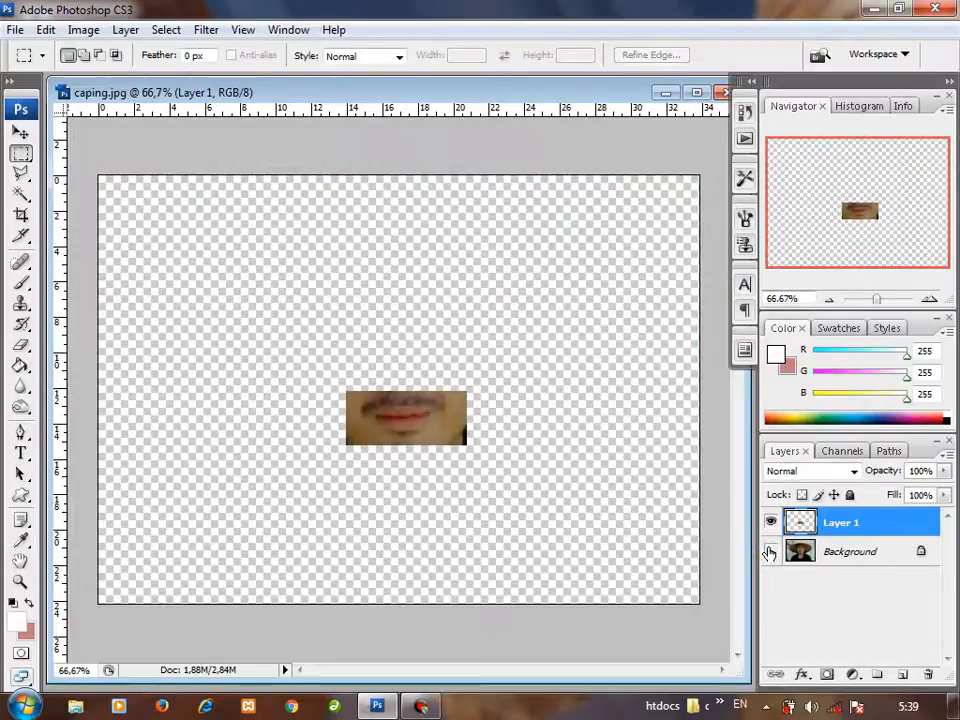
click(770, 551)
click(770, 551)
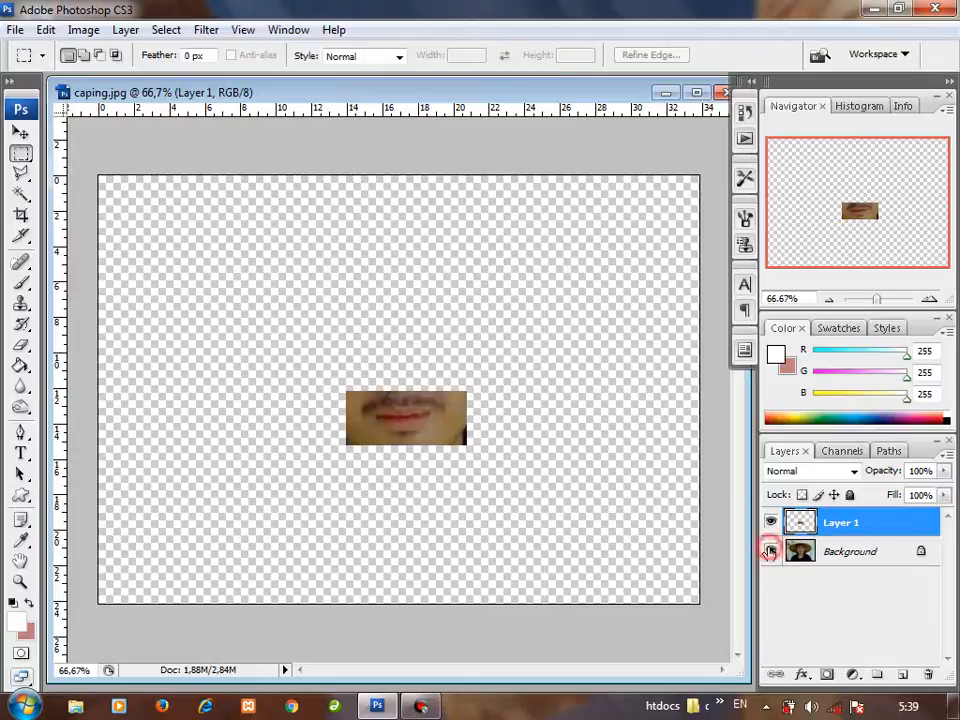
click(770, 551)
click(770, 524)
click(770, 524)
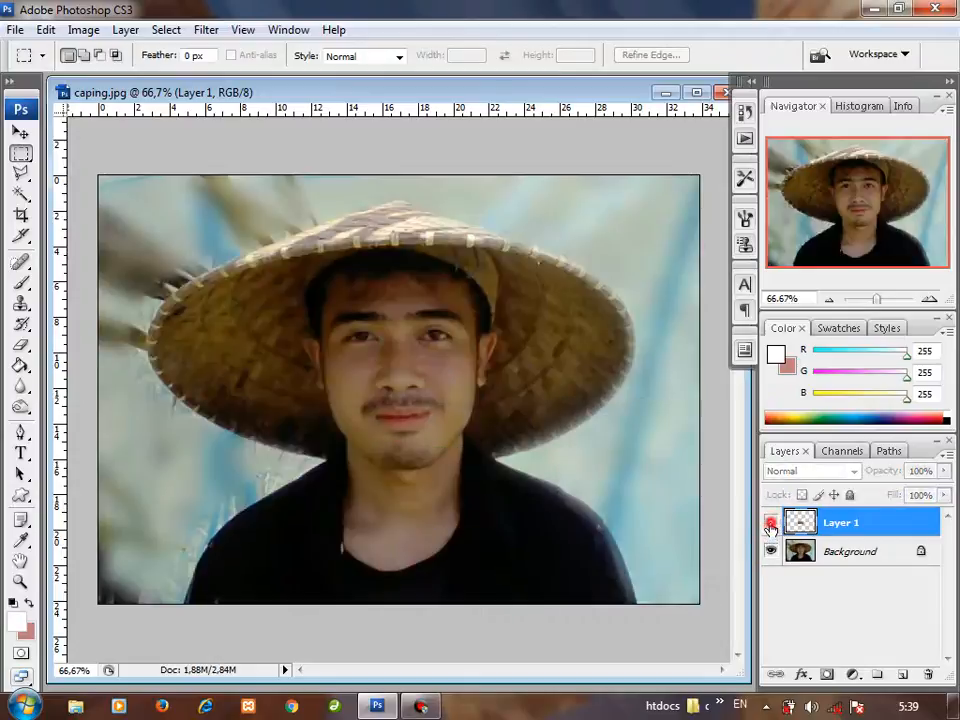
click(770, 524)
click(770, 524)
click(771, 550)
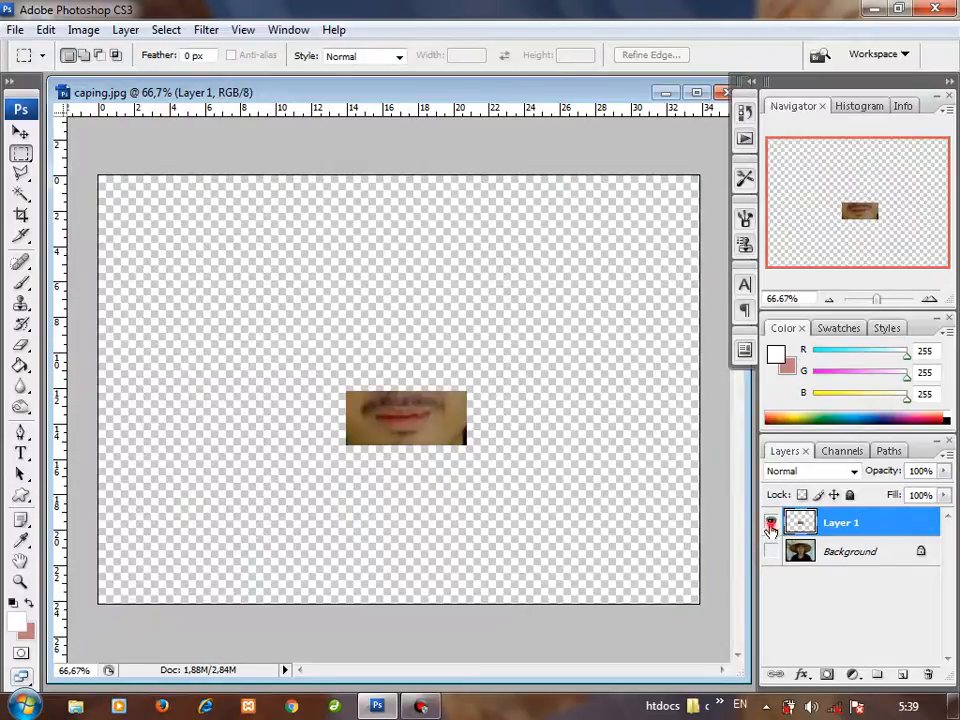
click(770, 524)
click(771, 551)
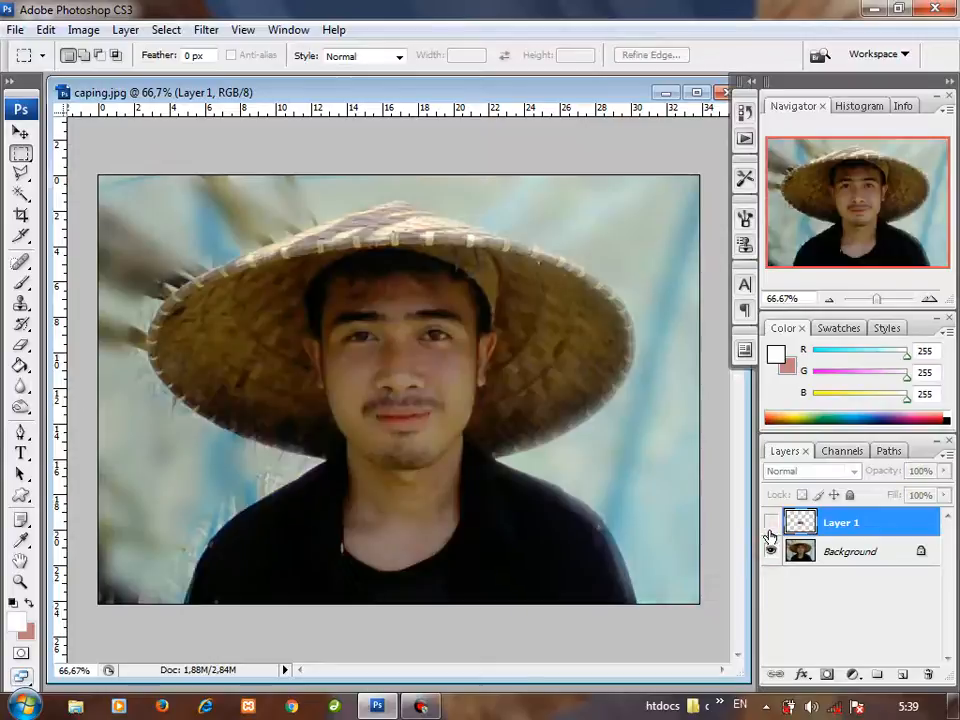
Step: Make Layer 1 with the mouth copy visible and delete it
click(770, 524)
drag(808, 528, 928, 674)
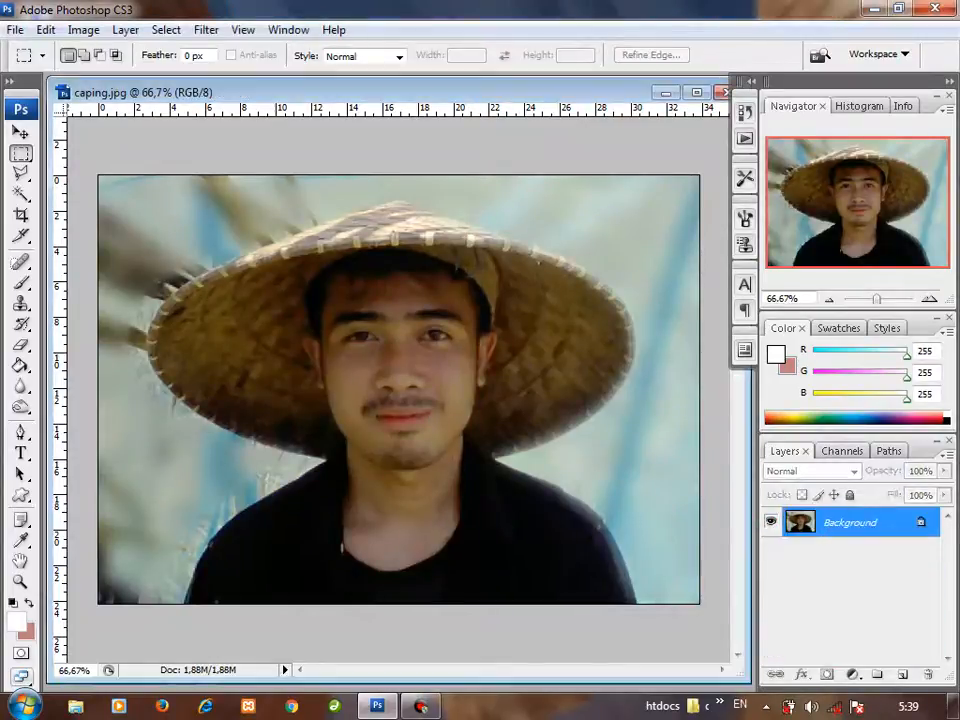
Step: Select the mouth area with a rectangular marquee and create a new layer named Layer 1 with Normal mode and 100% opacity
drag(454, 437, 460, 441)
right_click(432, 430)
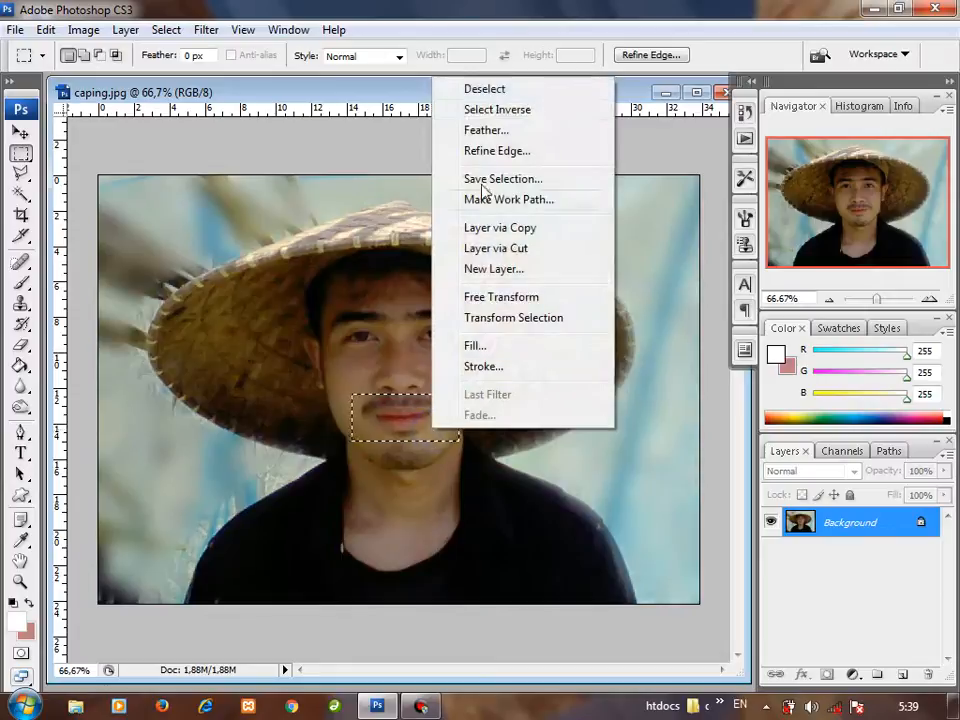
click(497, 270)
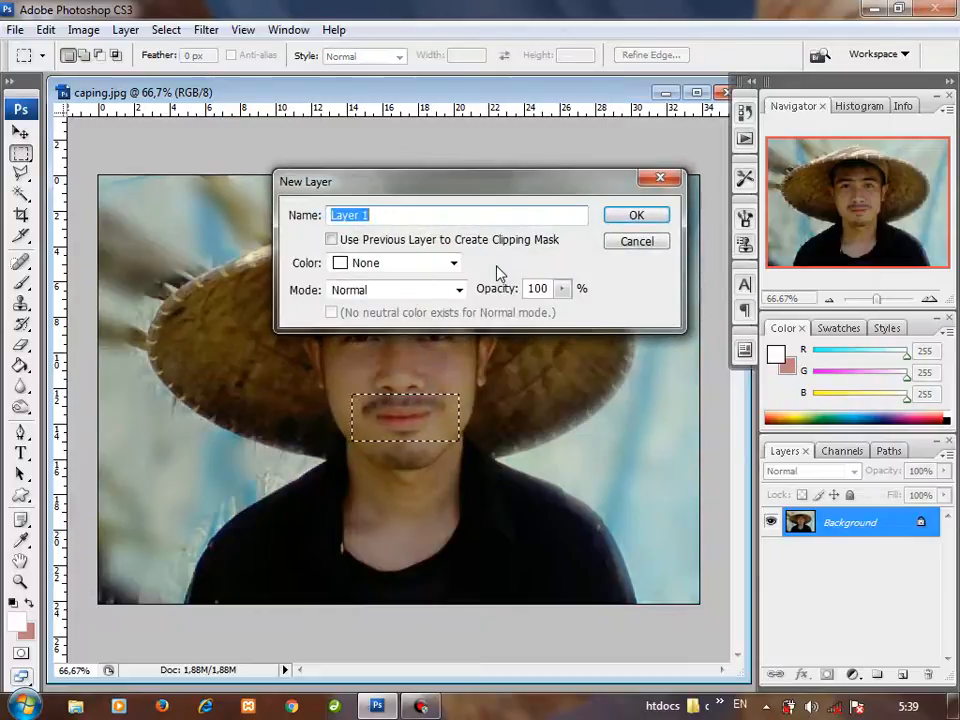
click(613, 213)
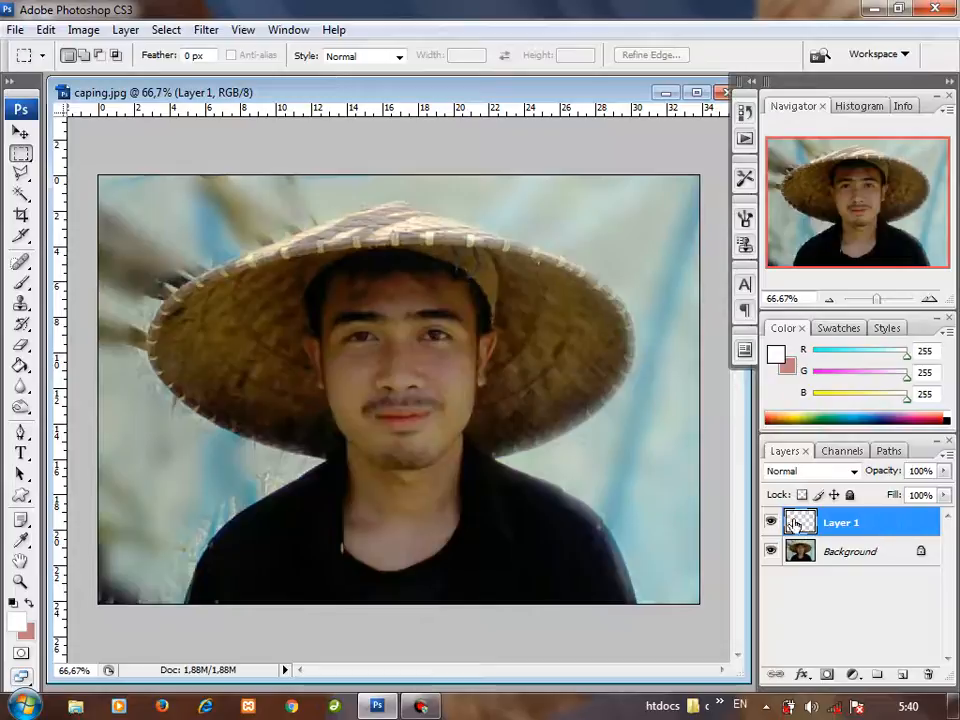
Step: Try to delete the empty Layer 1, and draw and clear a rectangular selection around the mouth
drag(861, 521, 925, 674)
right_click(367, 351)
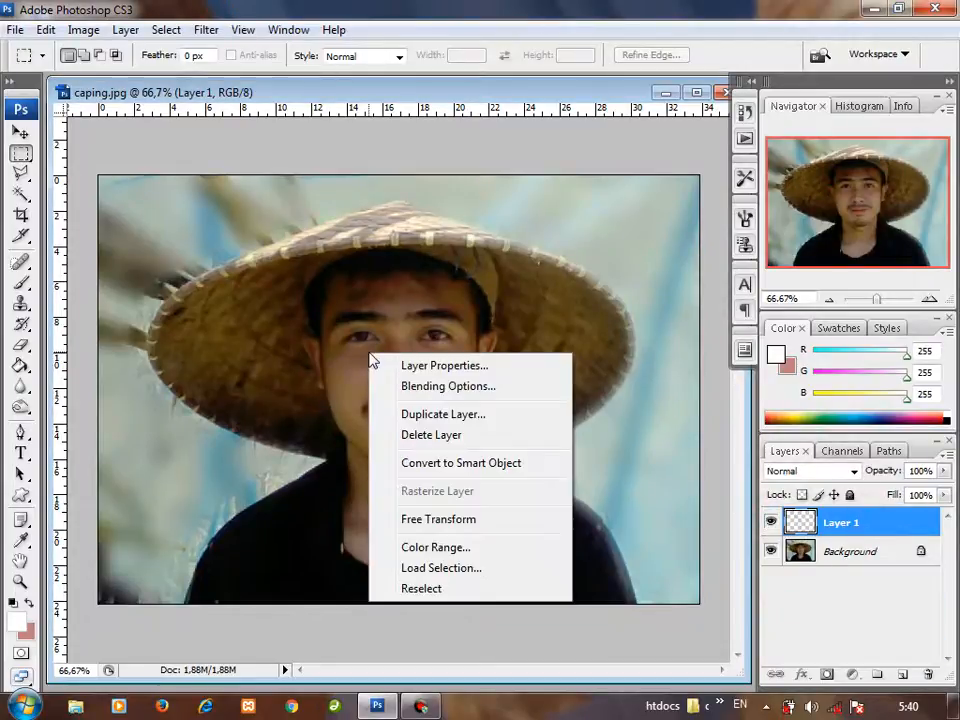
click(329, 365)
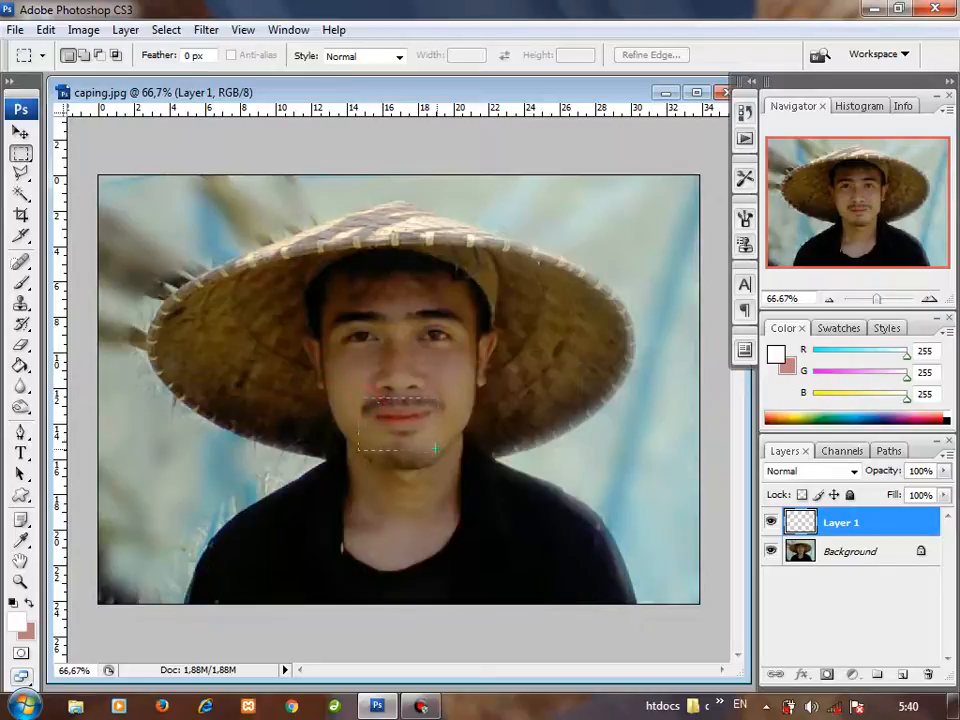
right_click(429, 415)
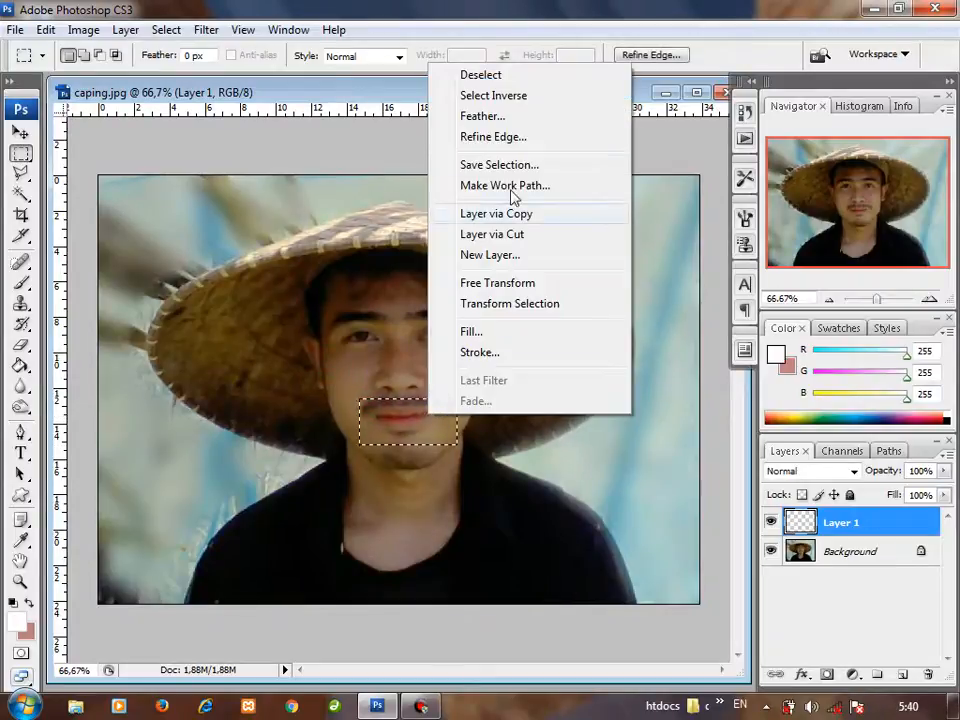
click(405, 431)
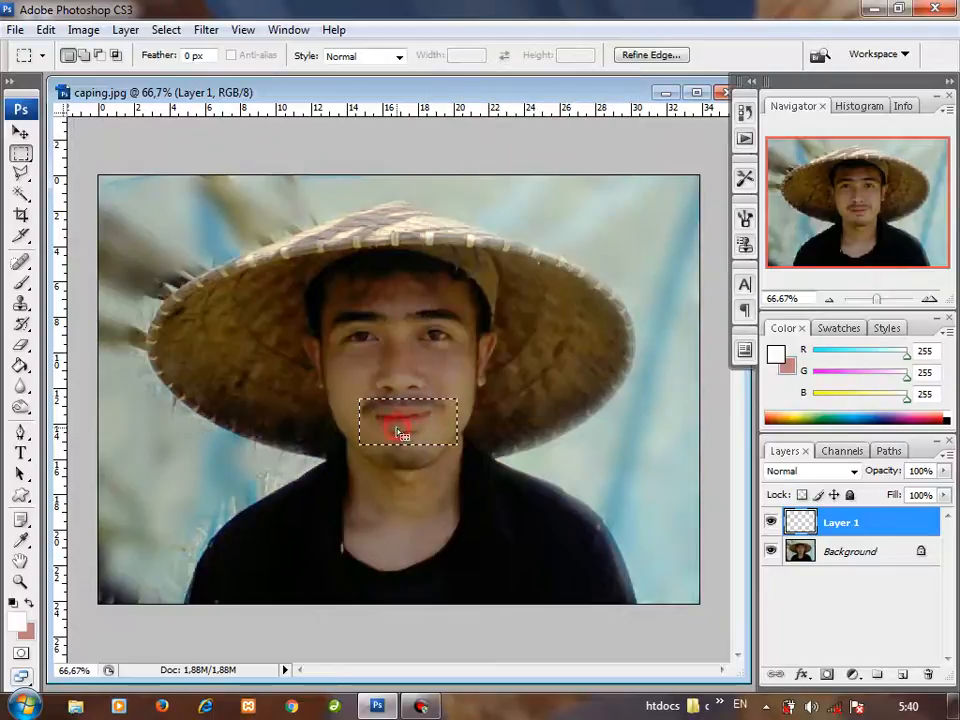
click(210, 230)
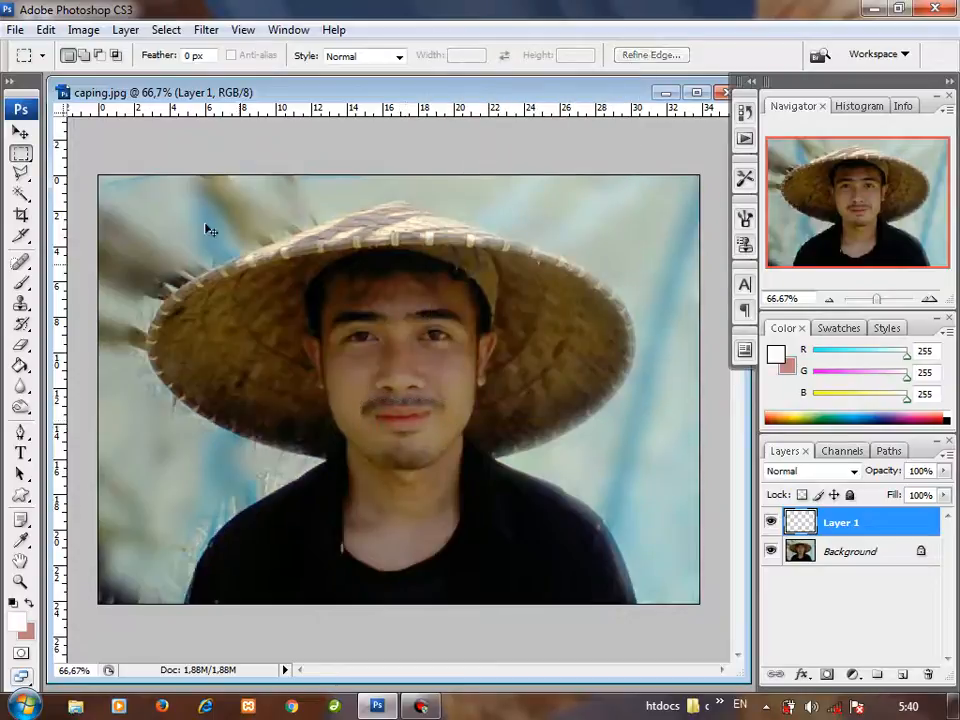
Step: Select a single pixel row across the chin with the Single Row Marquee Tool and try copying it from Layer 1 to a new layer
click(21, 153)
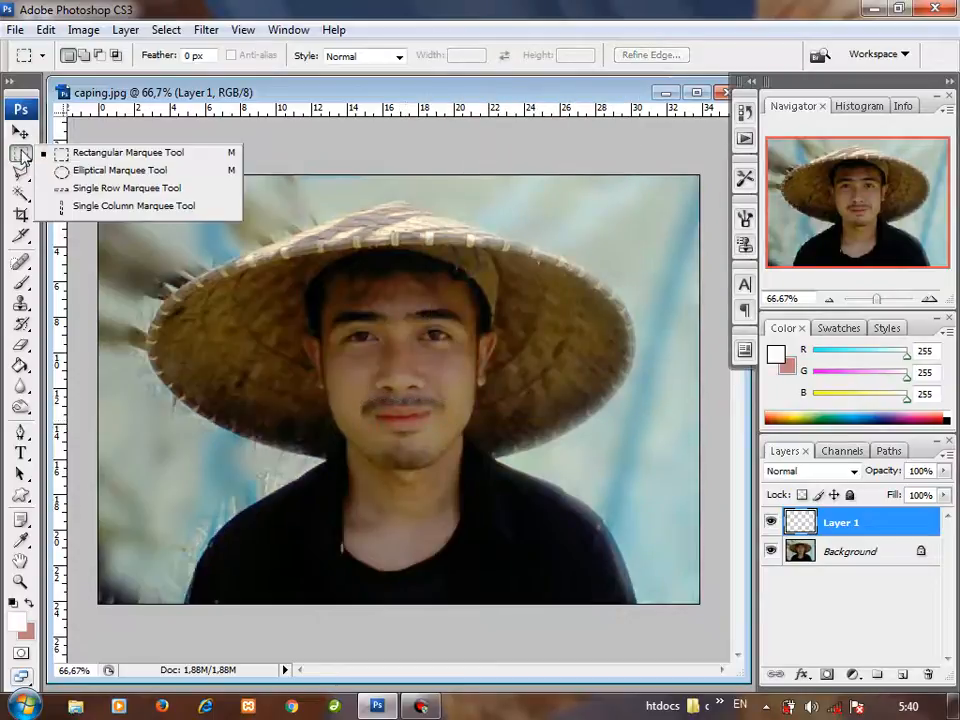
click(150, 190)
drag(428, 422, 450, 443)
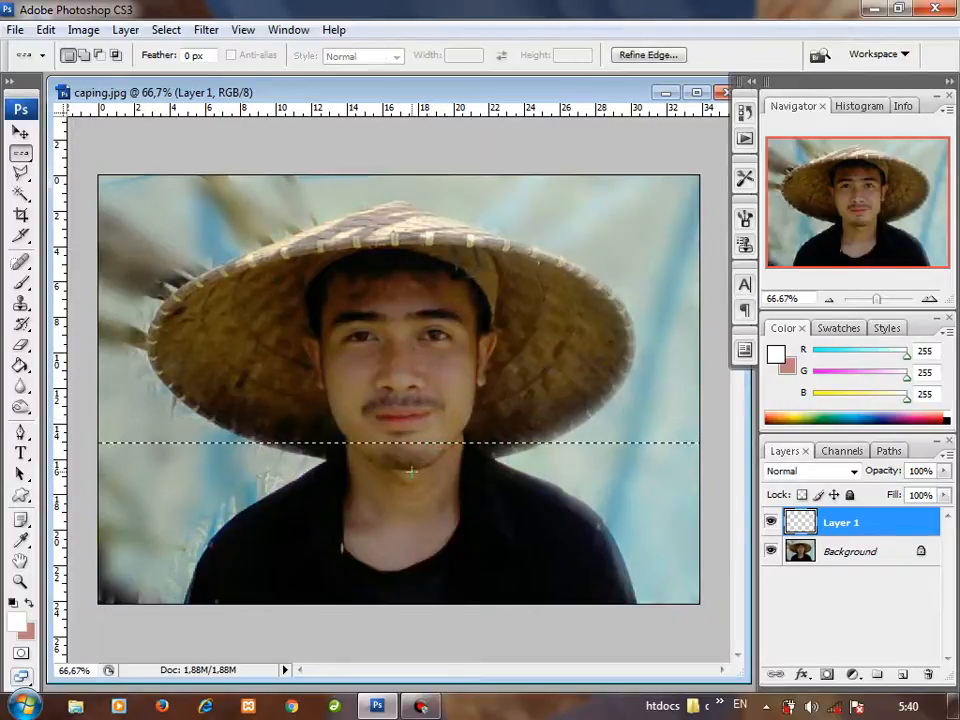
key(ctrl+j)
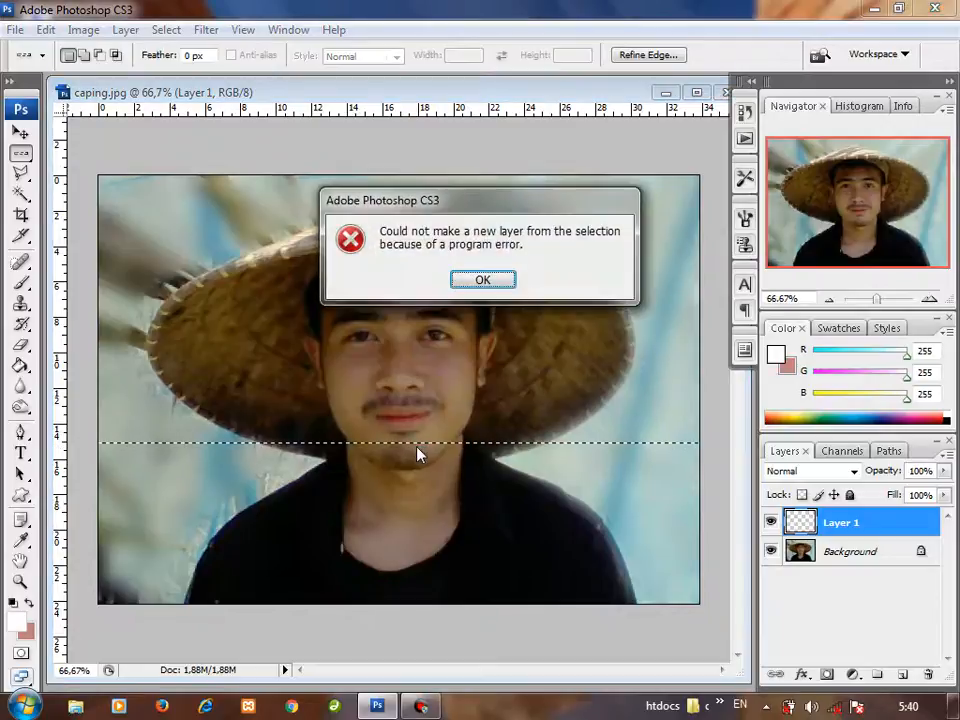
click(483, 280)
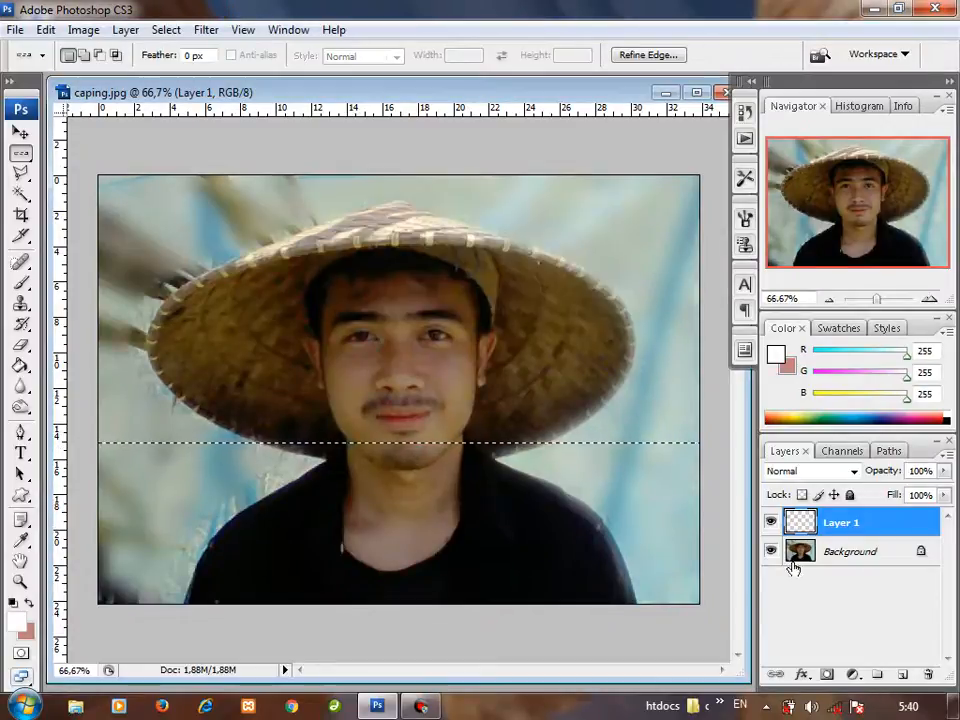
Step: Copy the selected pixel row from the Background to a new layer, and hide and reshow the Background to check the copy
click(805, 552)
key(ctrl+j)
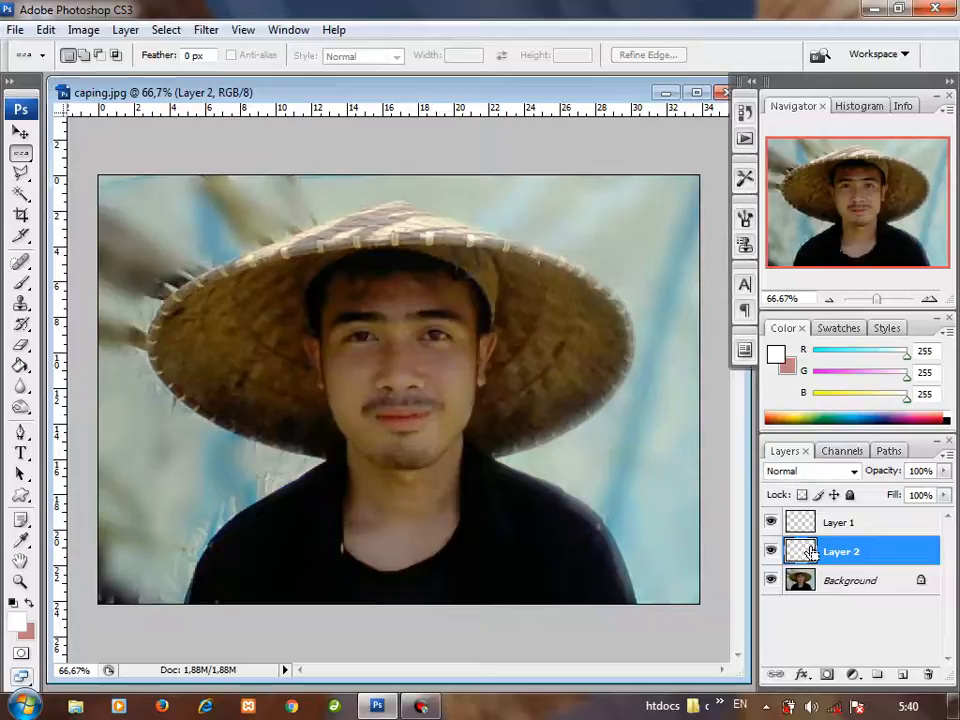
click(770, 580)
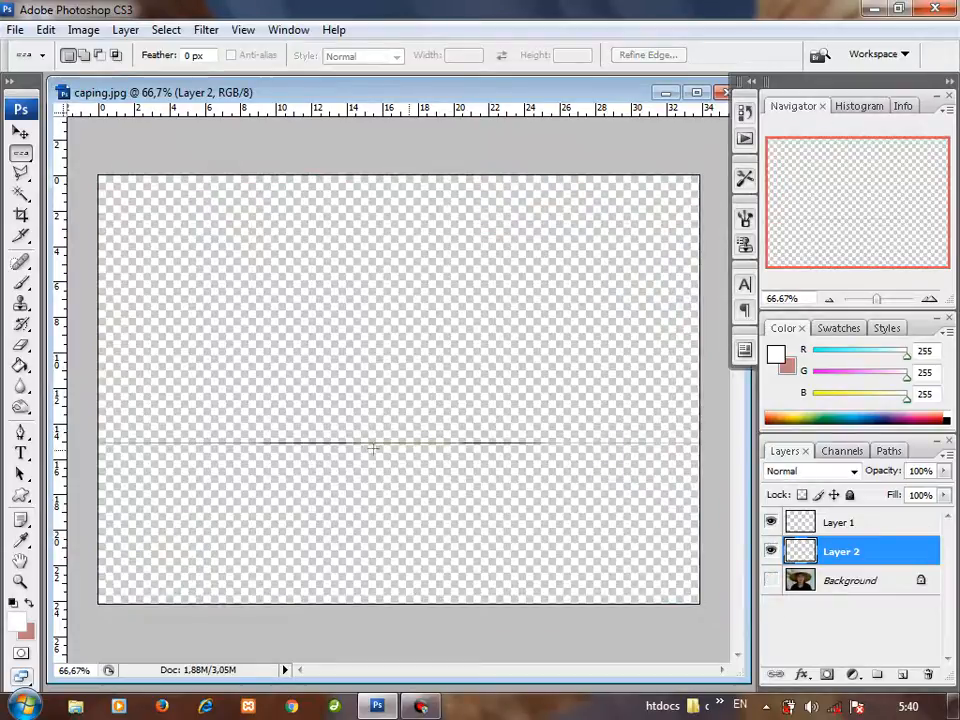
click(770, 580)
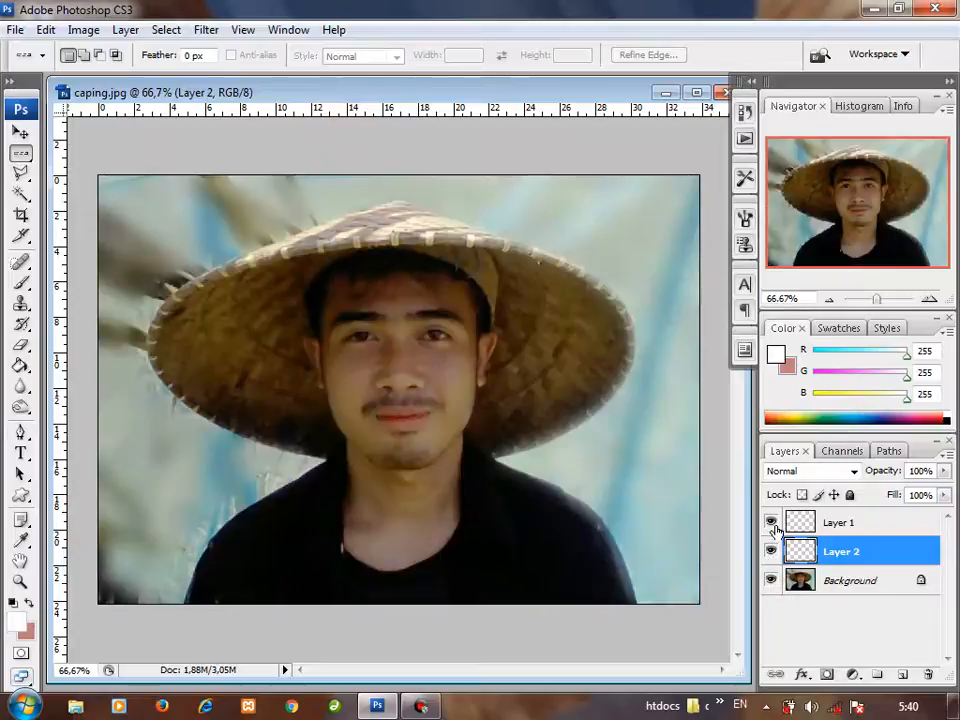
Step: Delete Layer 1 and Layer 2, keeping only the Background, and switch to the Rectangular Marquee Tool
drag(797, 522, 918, 667)
mouse_move(918, 667)
mouse_down()
mouse_move(910, 657)
mouse_move(927, 673)
mouse_up()
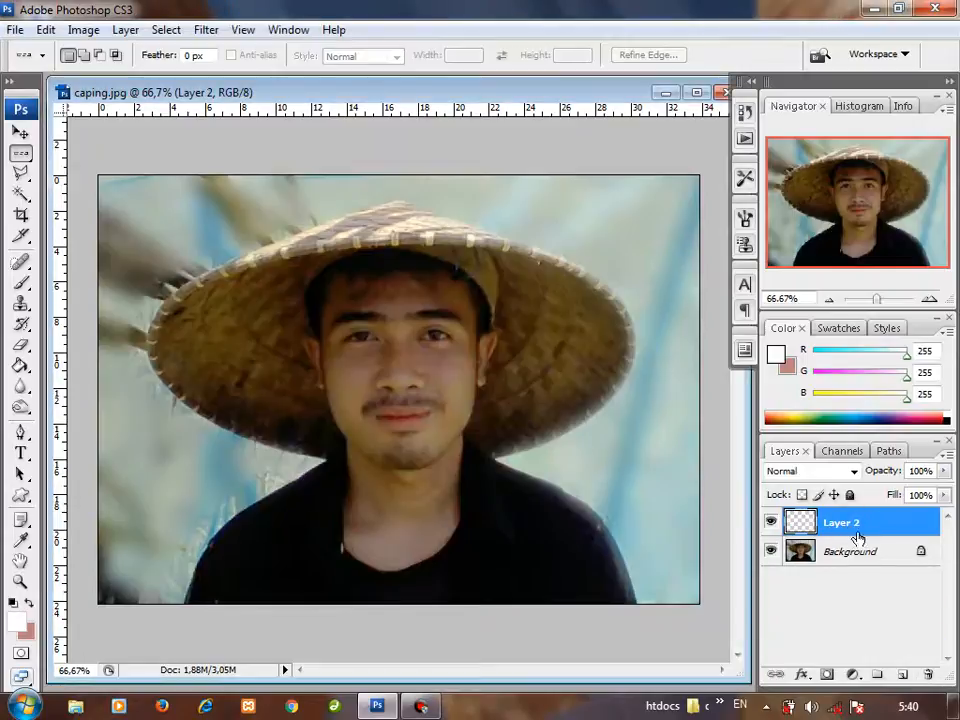
drag(858, 538, 927, 673)
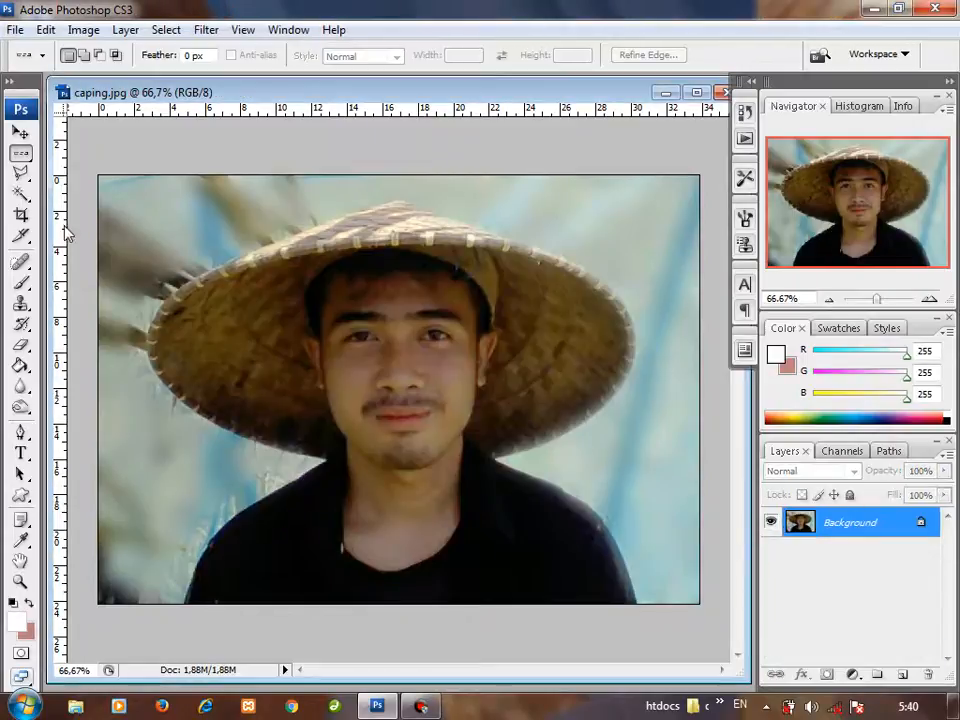
click(22, 156)
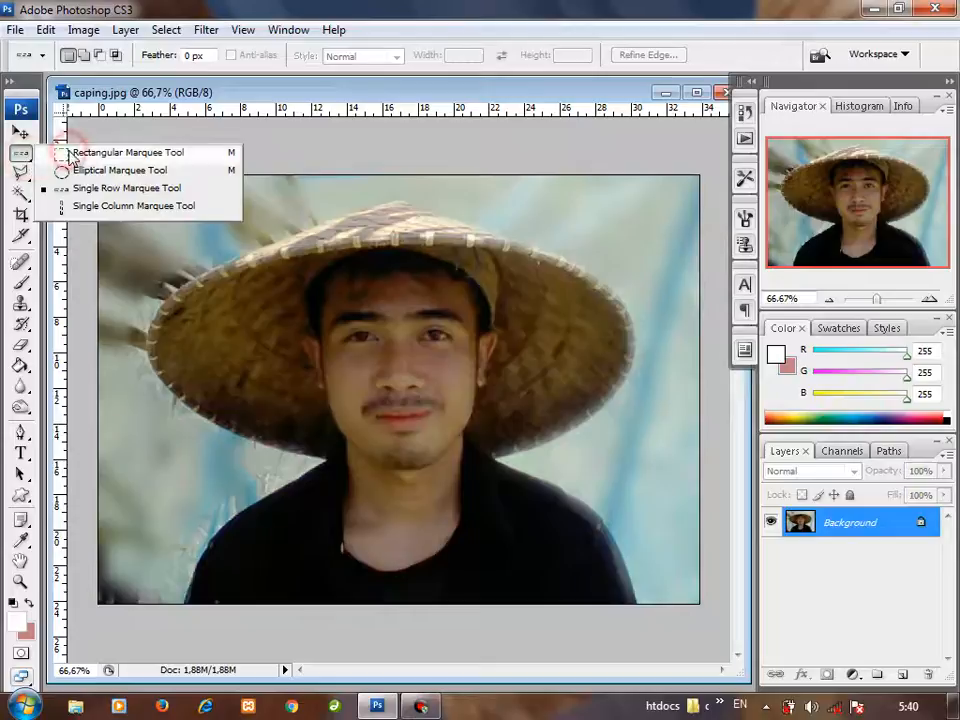
click(72, 154)
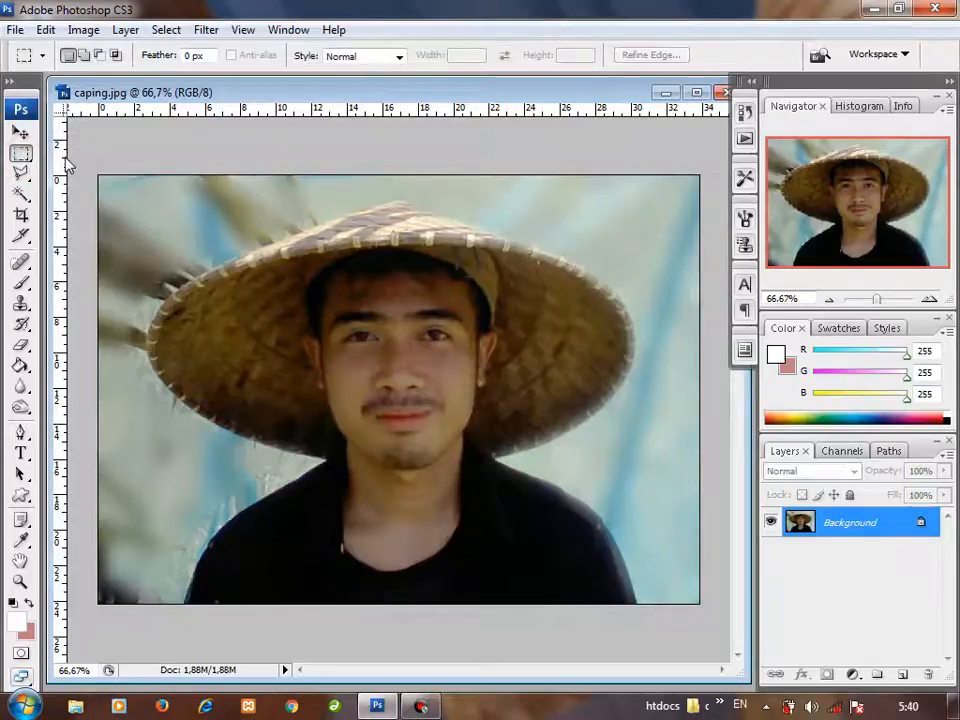
Step: Try freehand Lasso selections along the hat's upper edge and around the hat and shoulder, clearing each one
click(25, 182)
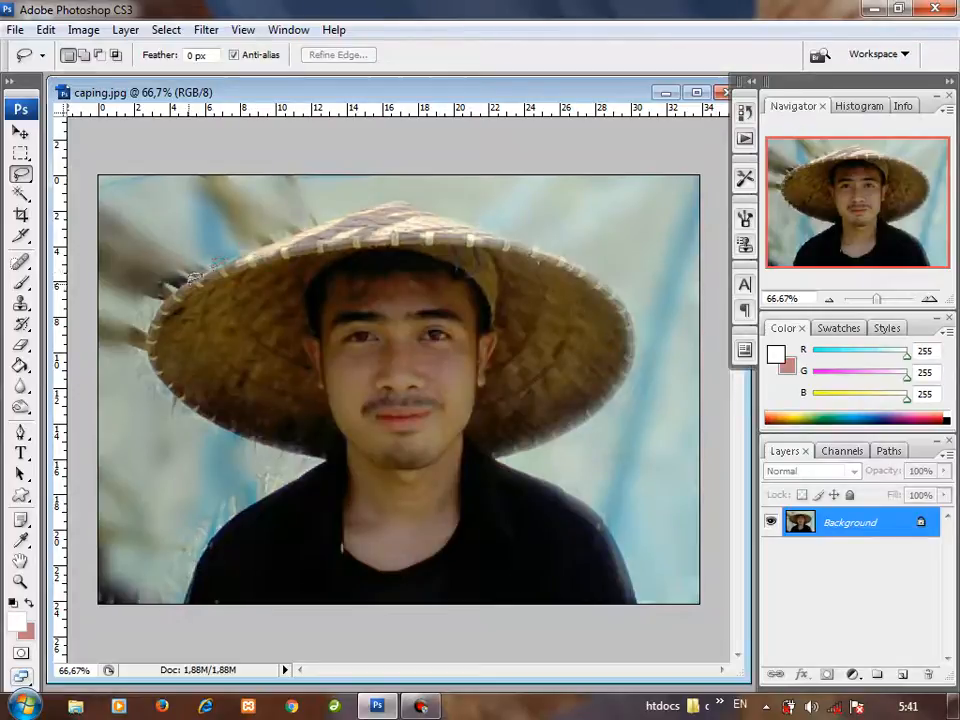
drag(214, 250, 345, 200)
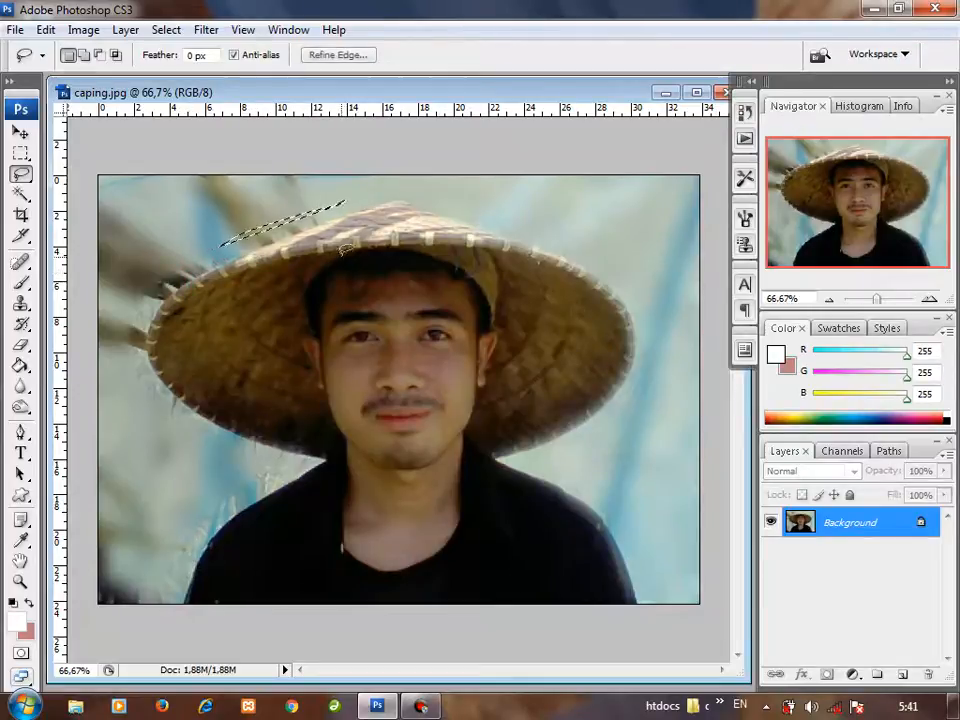
click(251, 276)
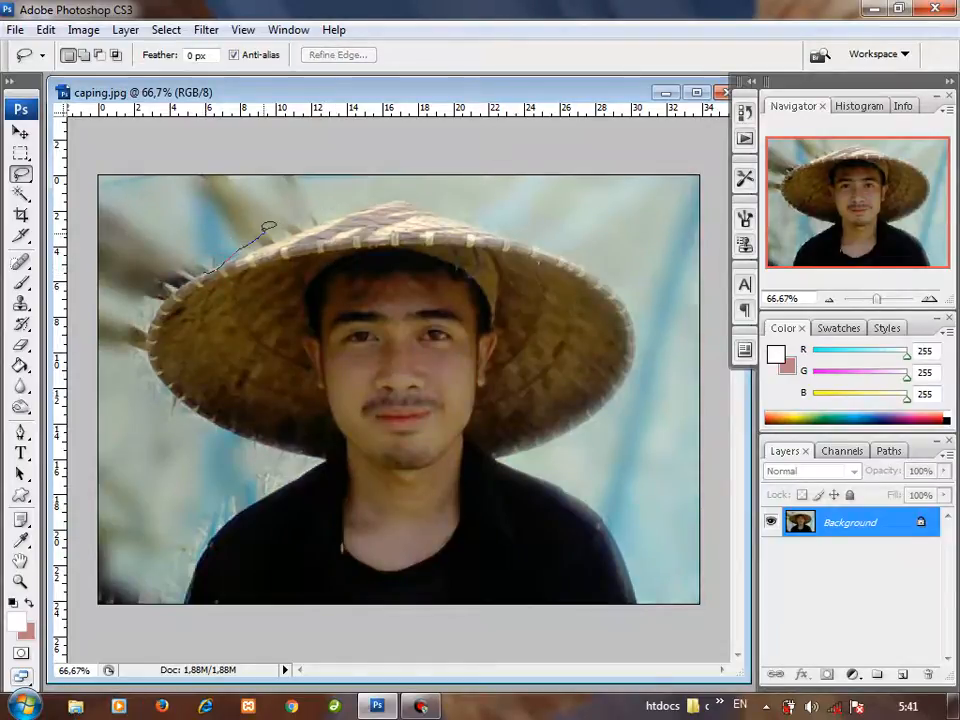
mouse_move(281, 218)
mouse_down()
mouse_move(210, 267)
mouse_move(333, 208)
mouse_up()
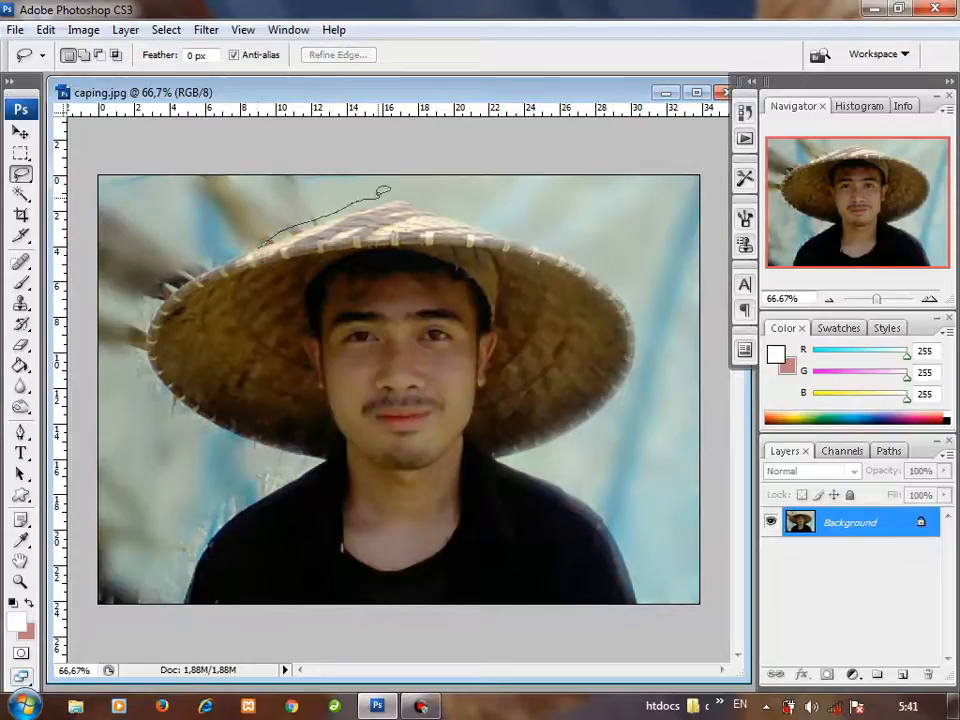
drag(411, 193, 425, 201)
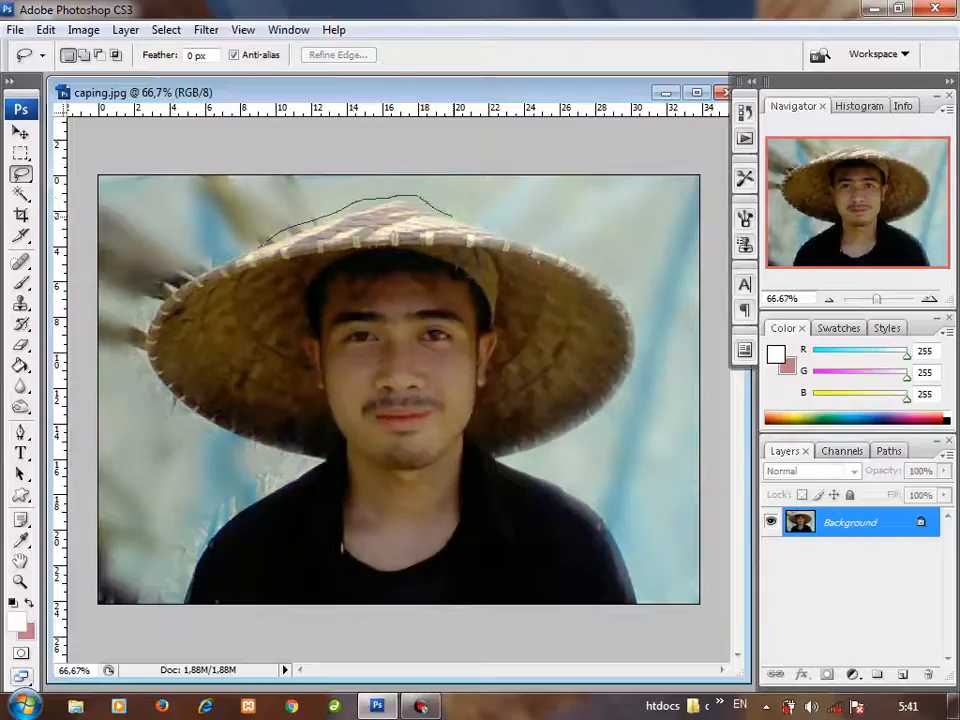
drag(553, 249, 612, 277)
drag(645, 331, 648, 356)
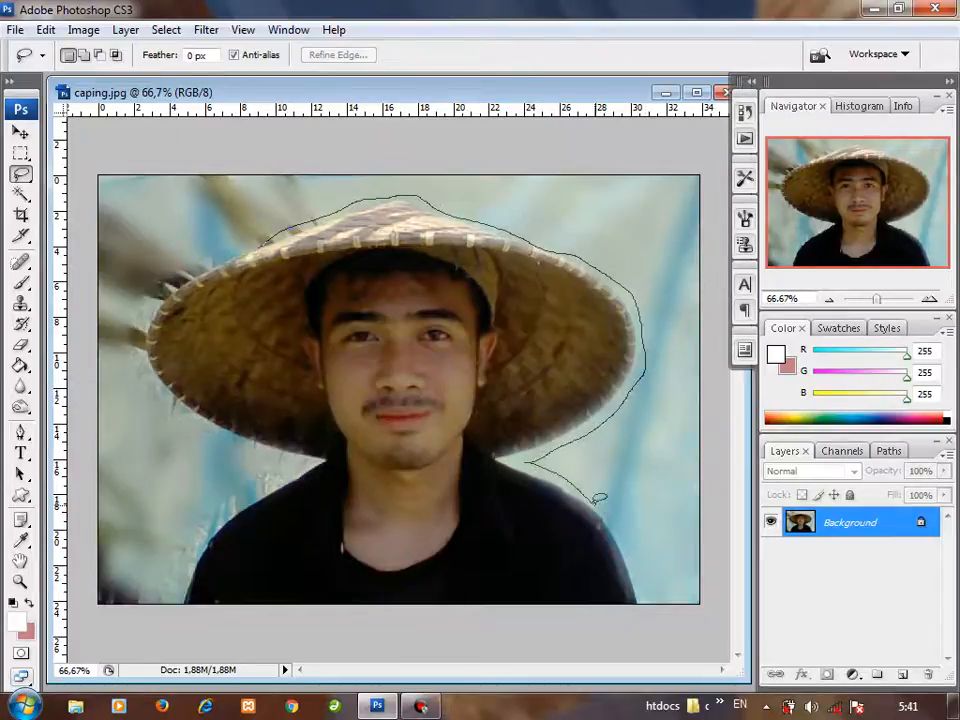
drag(652, 565, 646, 597)
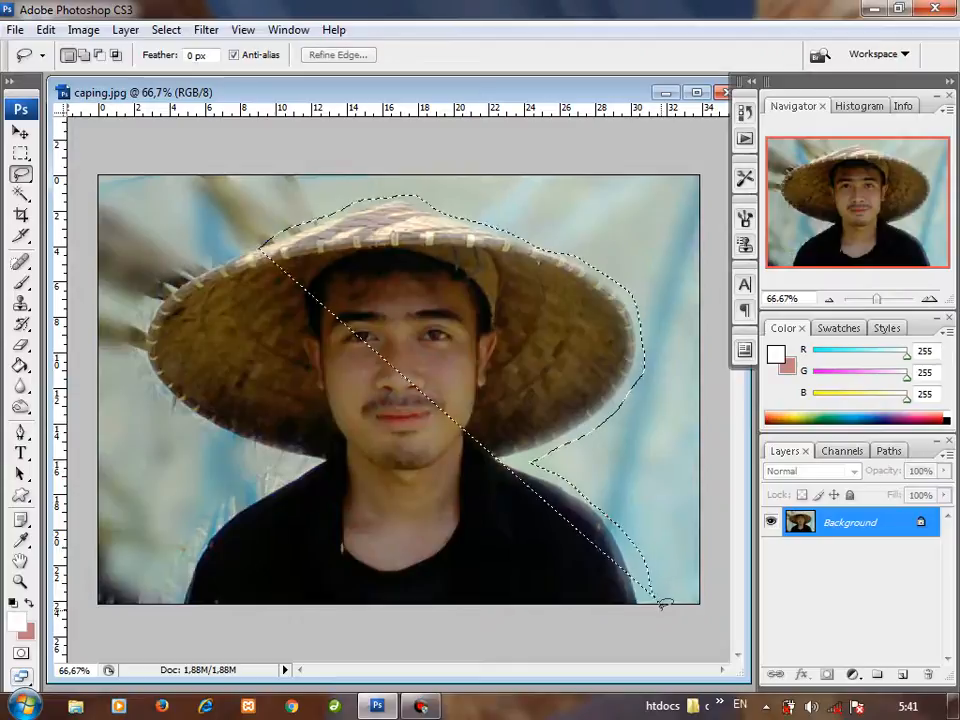
click(313, 293)
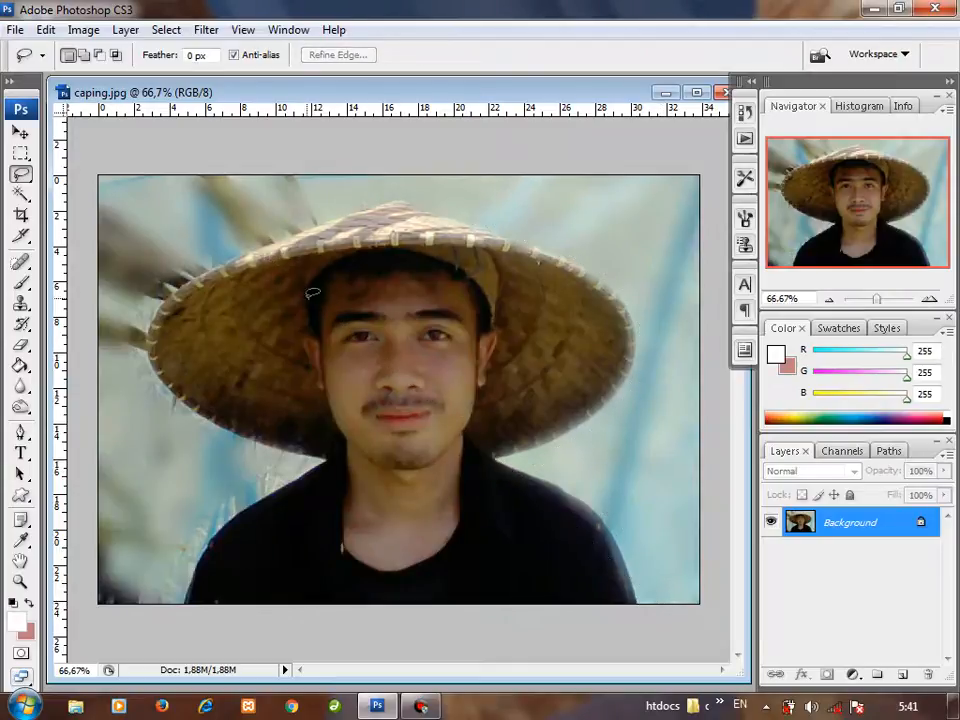
right_click(276, 242)
click(246, 261)
click(255, 247)
key(ctrl+a)
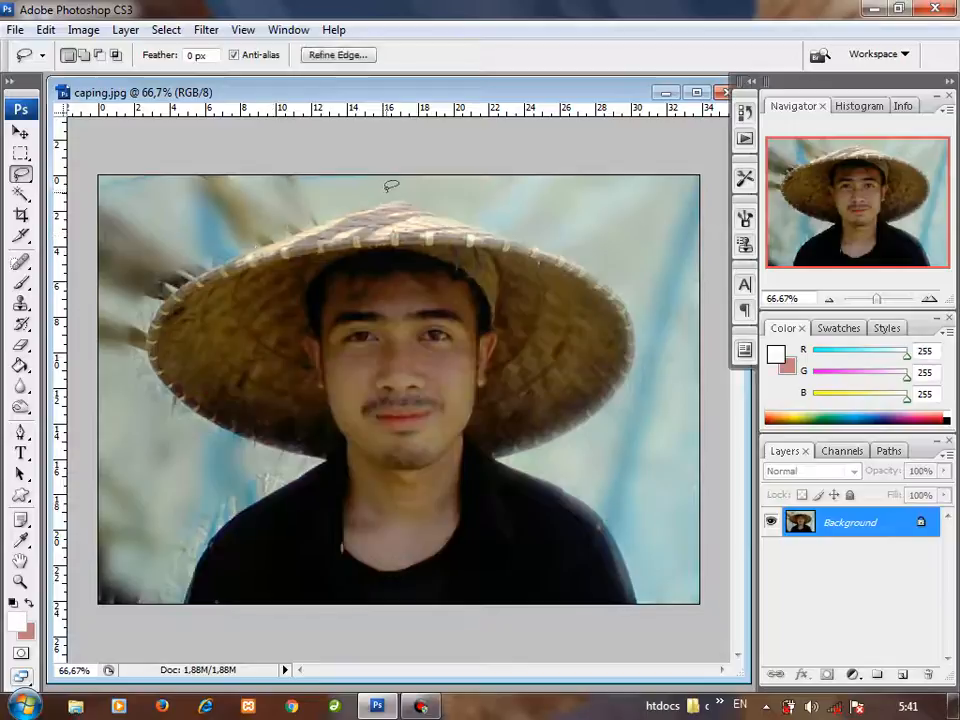
click(383, 208)
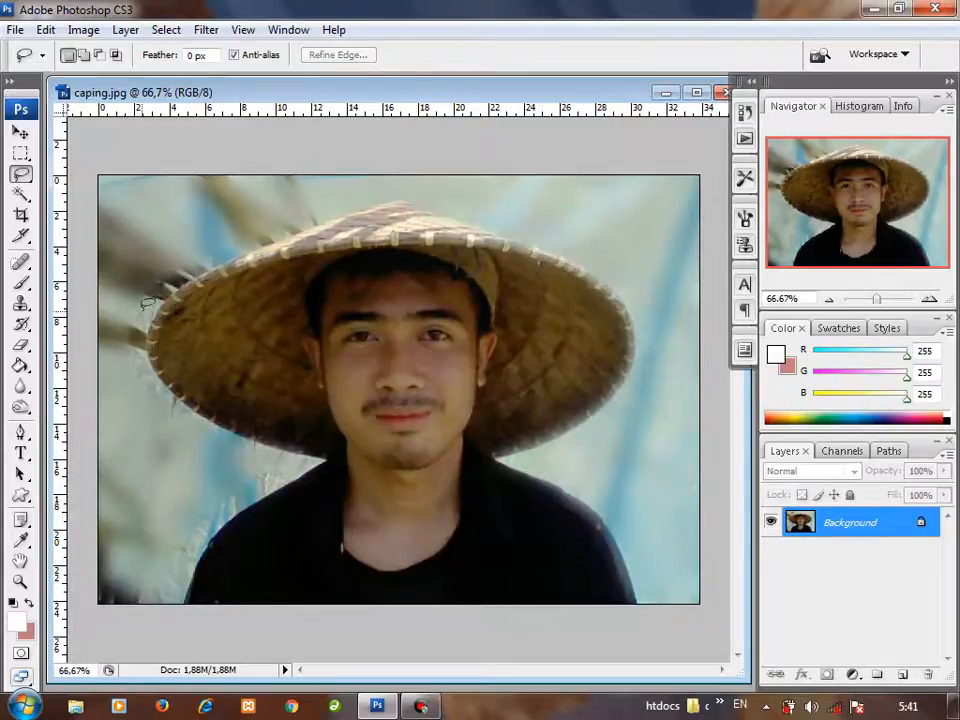
Step: Draw a loose freehand Lasso selection around the whole man and his hat, and copy it to a new layer
mouse_move(146, 310)
mouse_down()
mouse_move(222, 233)
mouse_move(336, 152)
mouse_move(371, 142)
mouse_move(580, 222)
mouse_up()
mouse_move(642, 320)
mouse_down()
mouse_move(676, 389)
mouse_move(682, 476)
mouse_move(678, 567)
mouse_move(643, 626)
mouse_move(517, 613)
mouse_move(305, 631)
mouse_move(162, 585)
mouse_up()
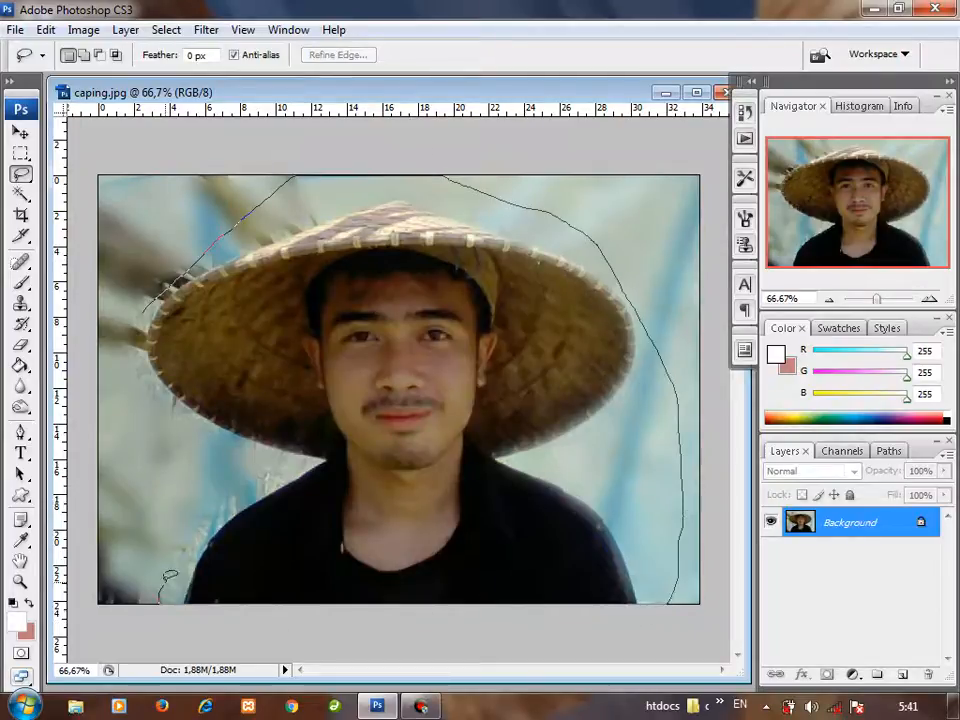
mouse_move(258, 490)
mouse_down()
mouse_move(250, 466)
mouse_move(113, 366)
mouse_up()
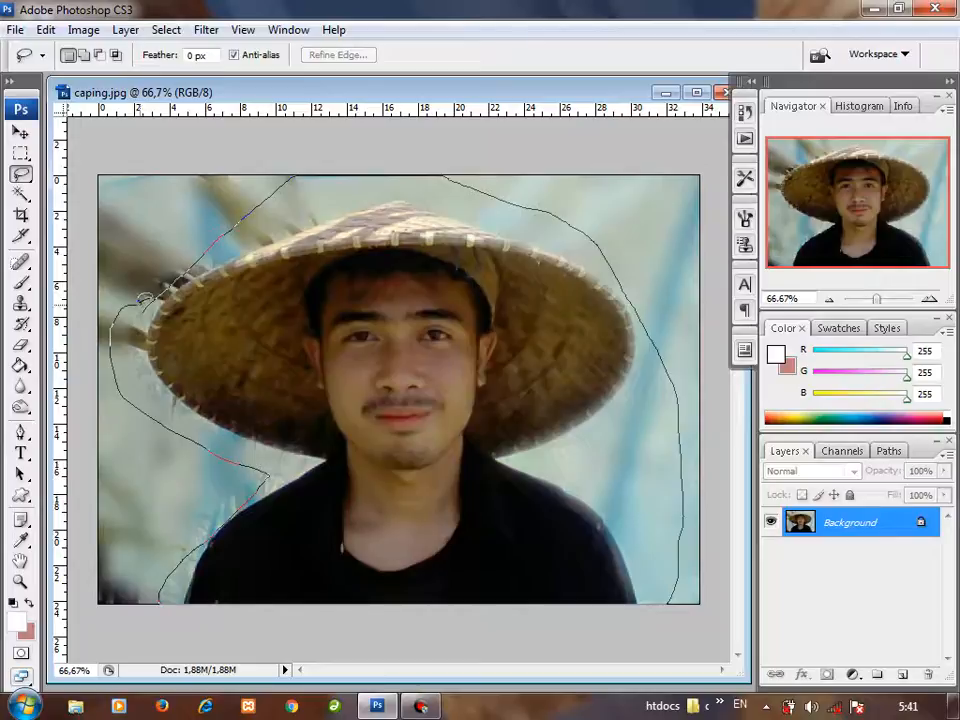
drag(146, 298, 150, 310)
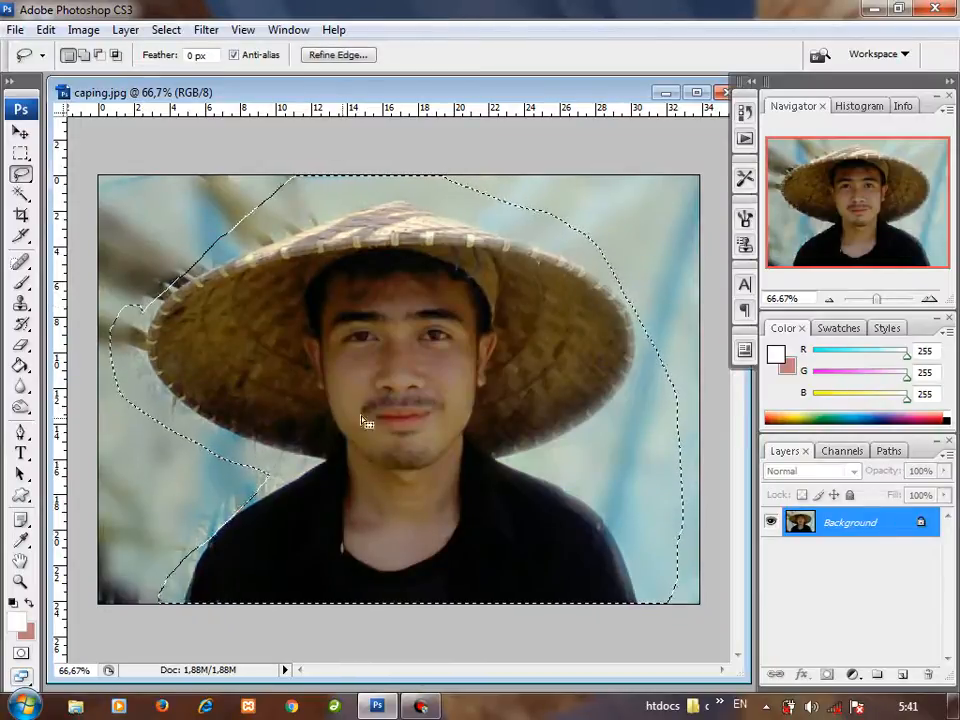
right_click(367, 295)
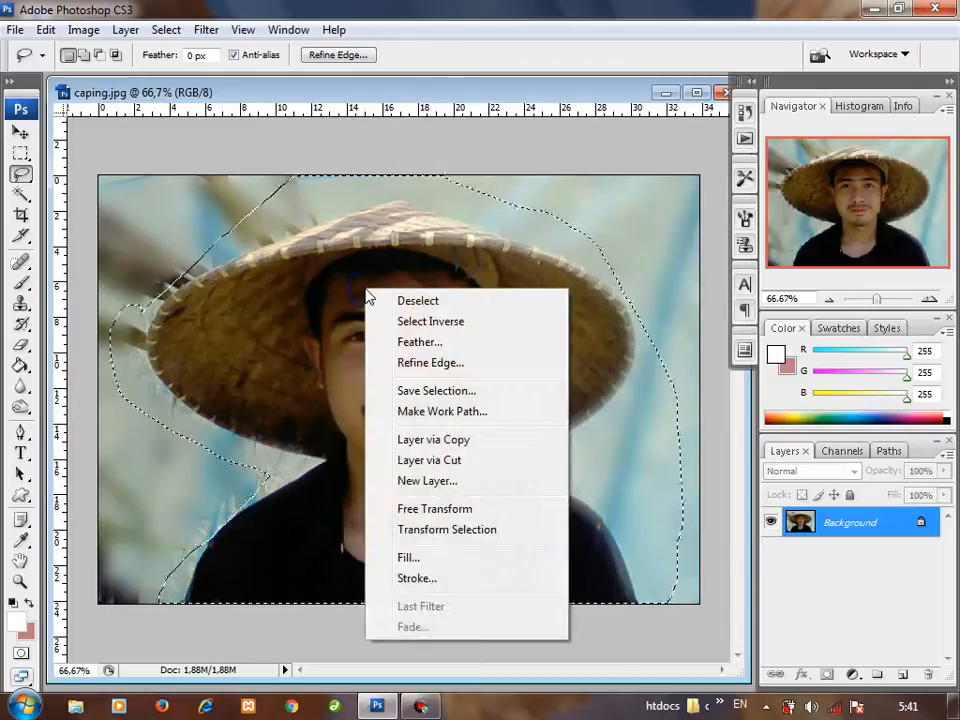
click(440, 439)
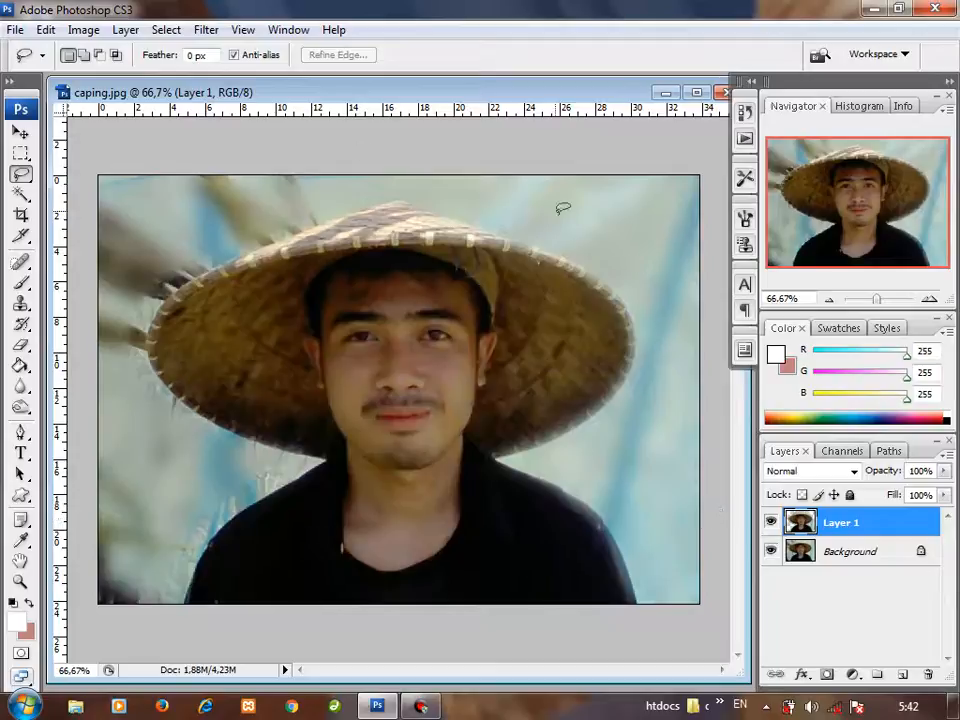
Step: Show the History panel, step back to the Lasso state before Layer Via Copy, and clear the selection
click(288, 29)
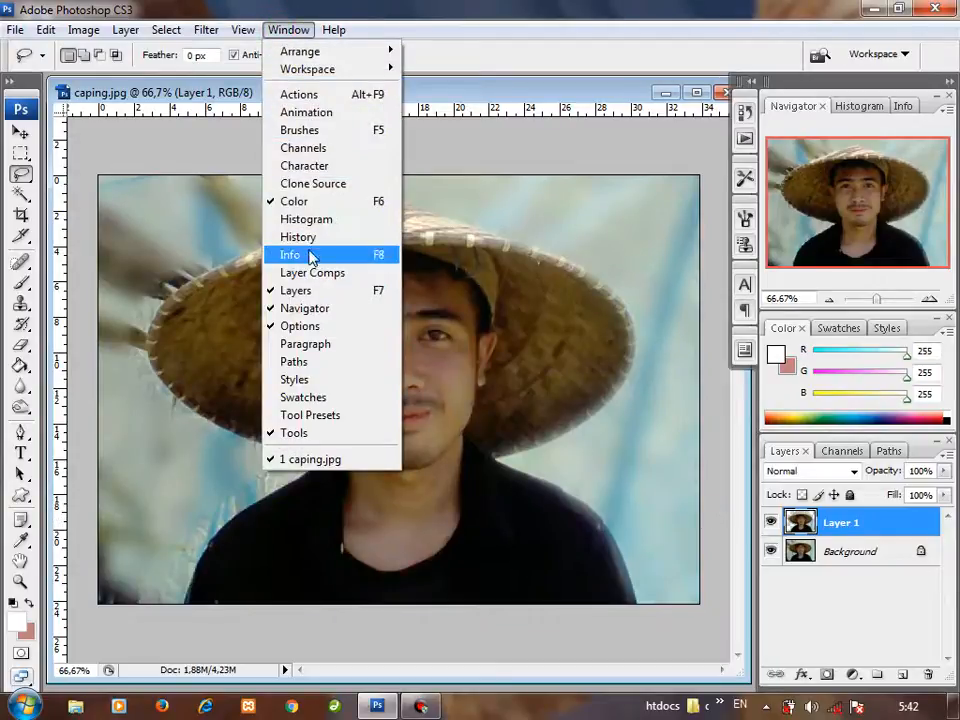
click(311, 240)
click(718, 197)
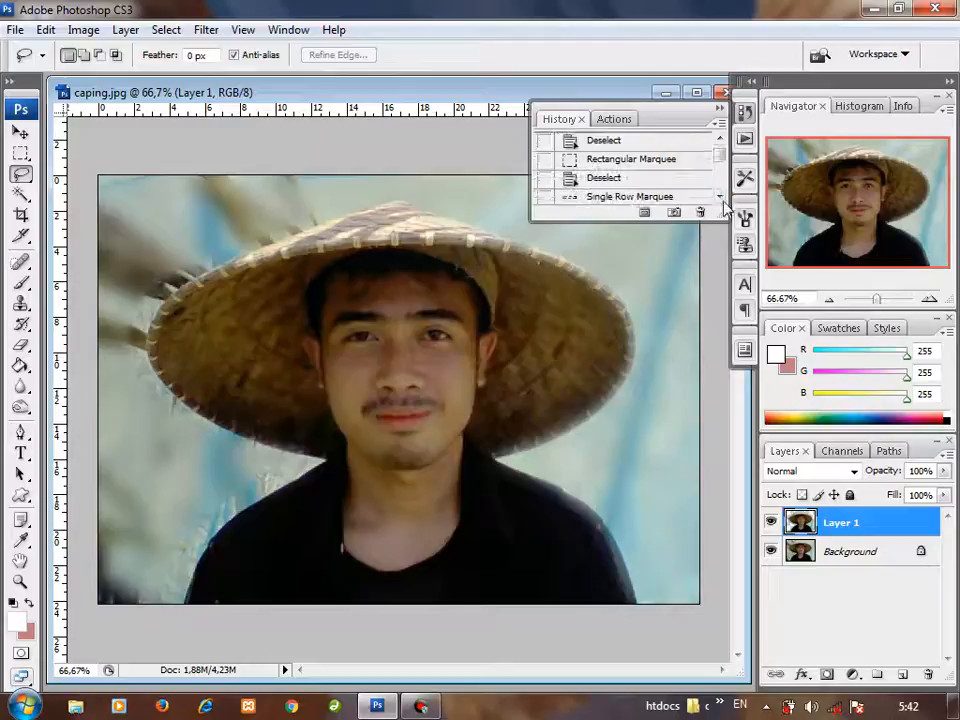
scroll(727, 170, down, 3)
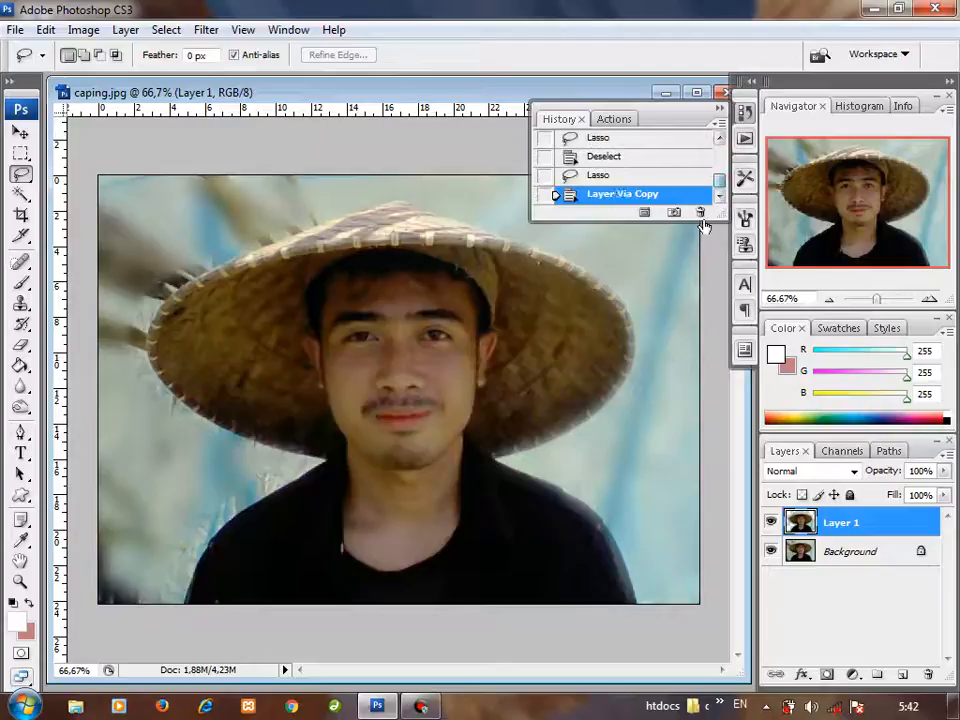
click(605, 176)
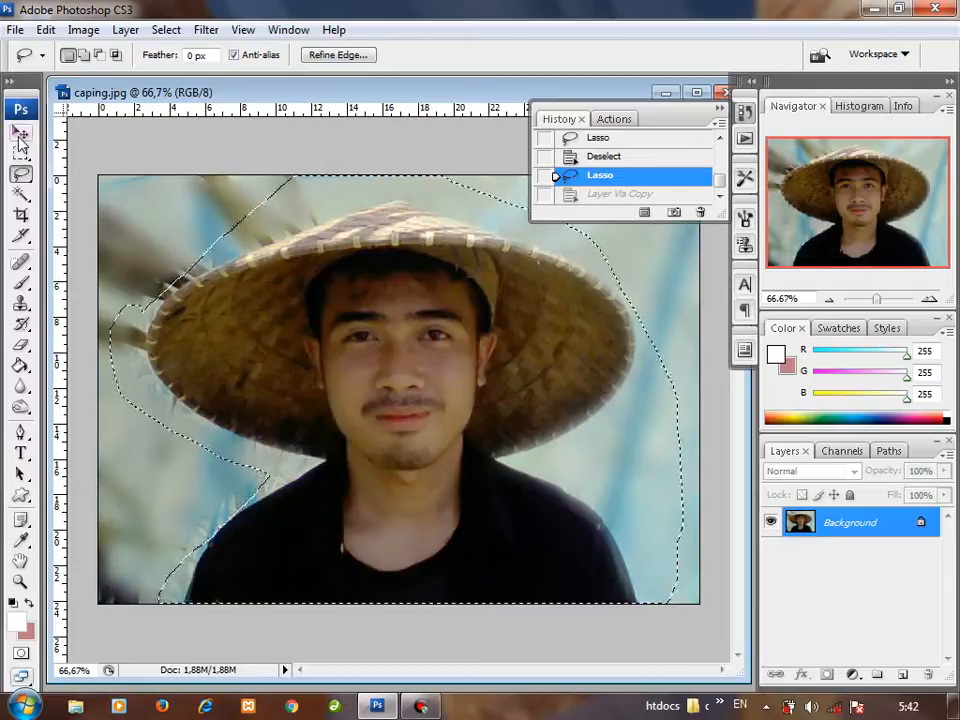
click(163, 29)
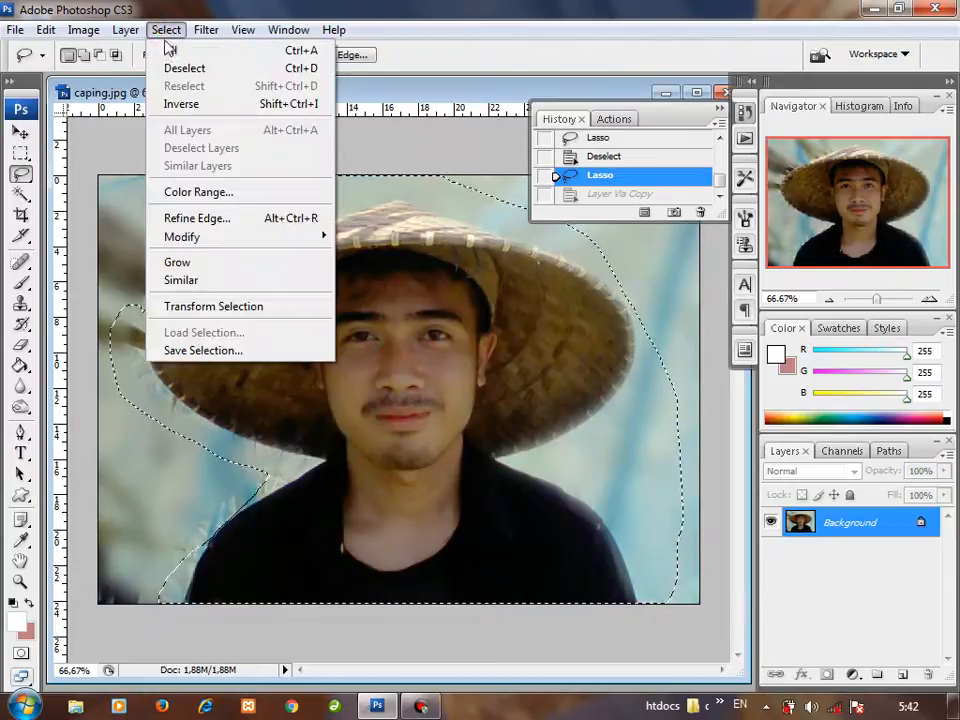
click(169, 70)
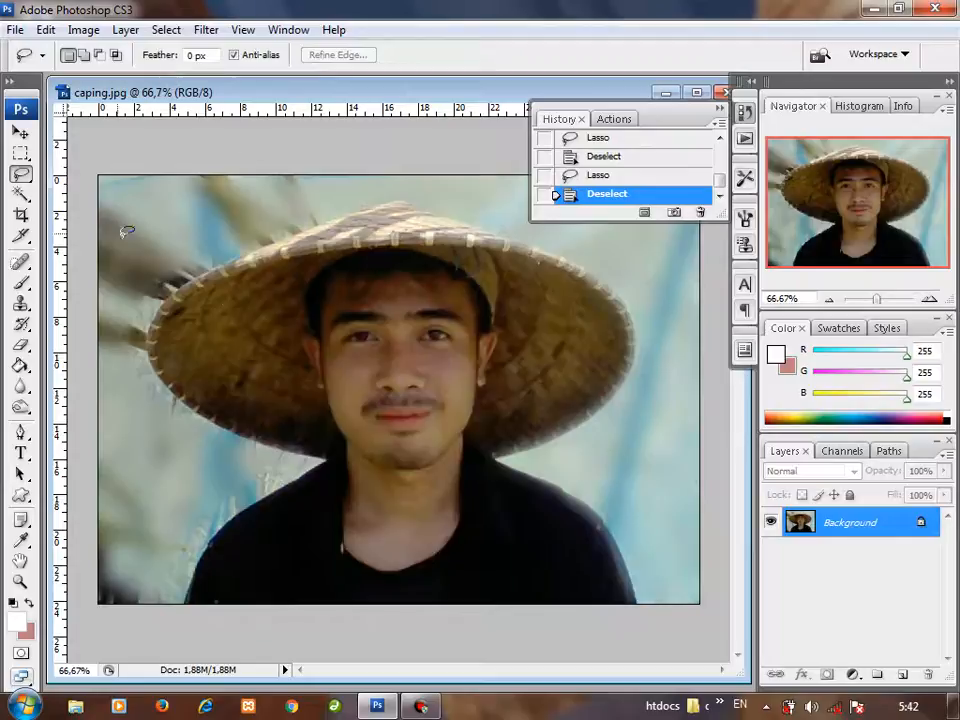
Step: Start a Polygonal Lasso outline from the hat's upper-left edge over its peak and around the right brim to the neck
click(20, 176)
click(100, 191)
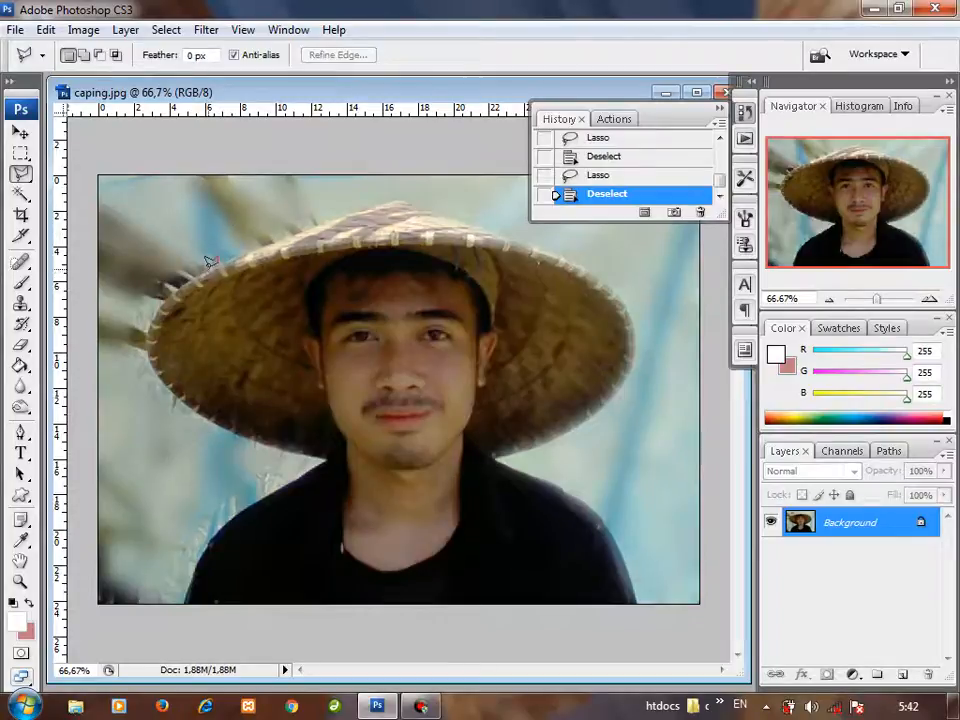
click(265, 238)
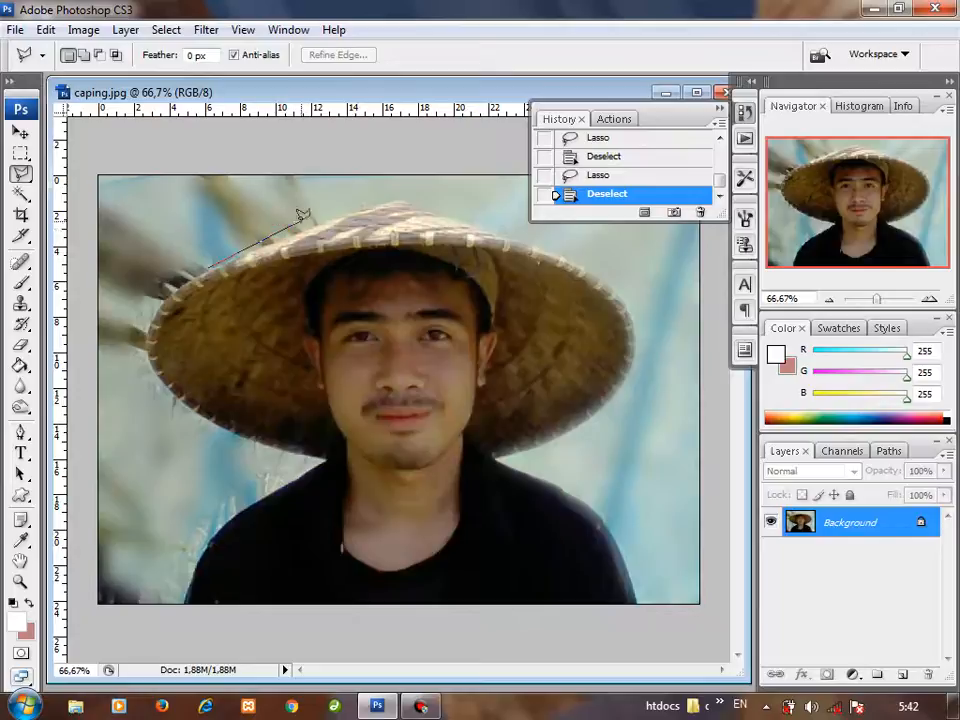
click(395, 193)
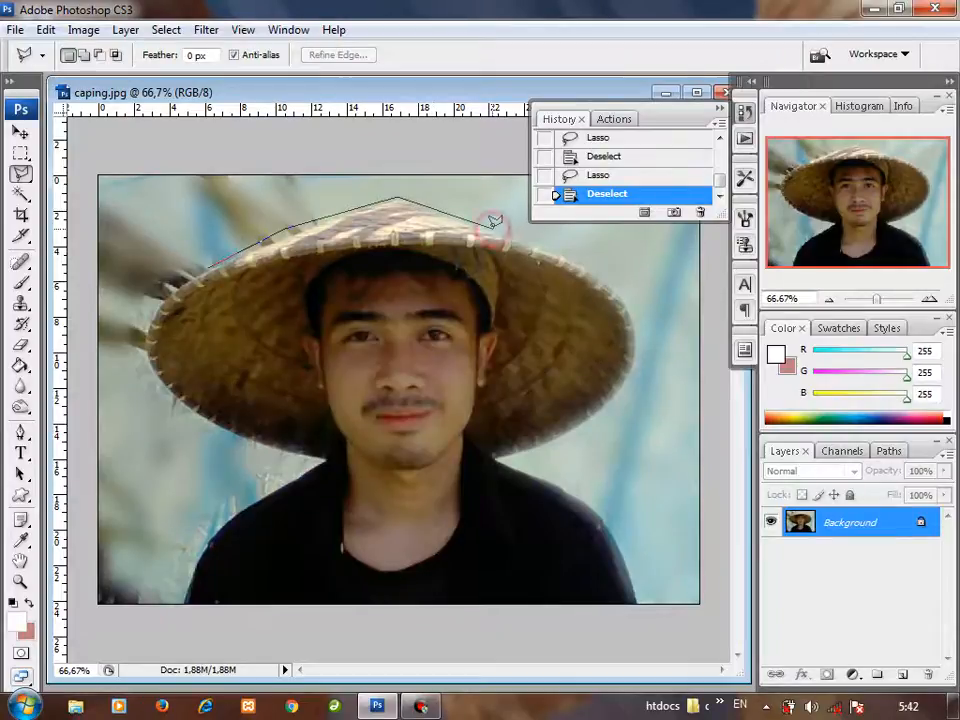
click(619, 286)
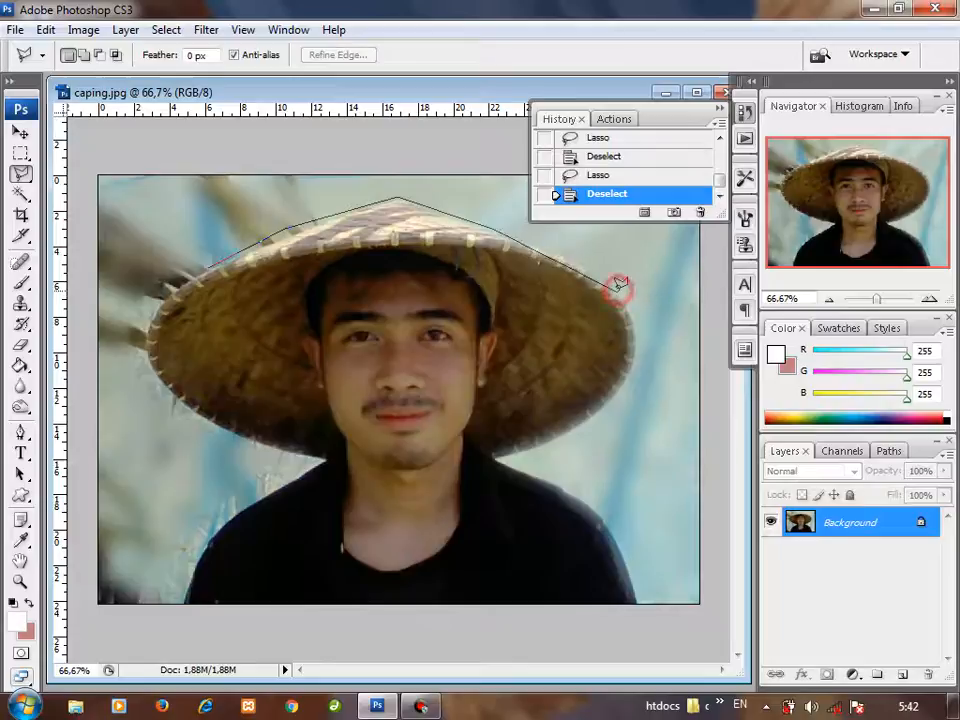
click(638, 341)
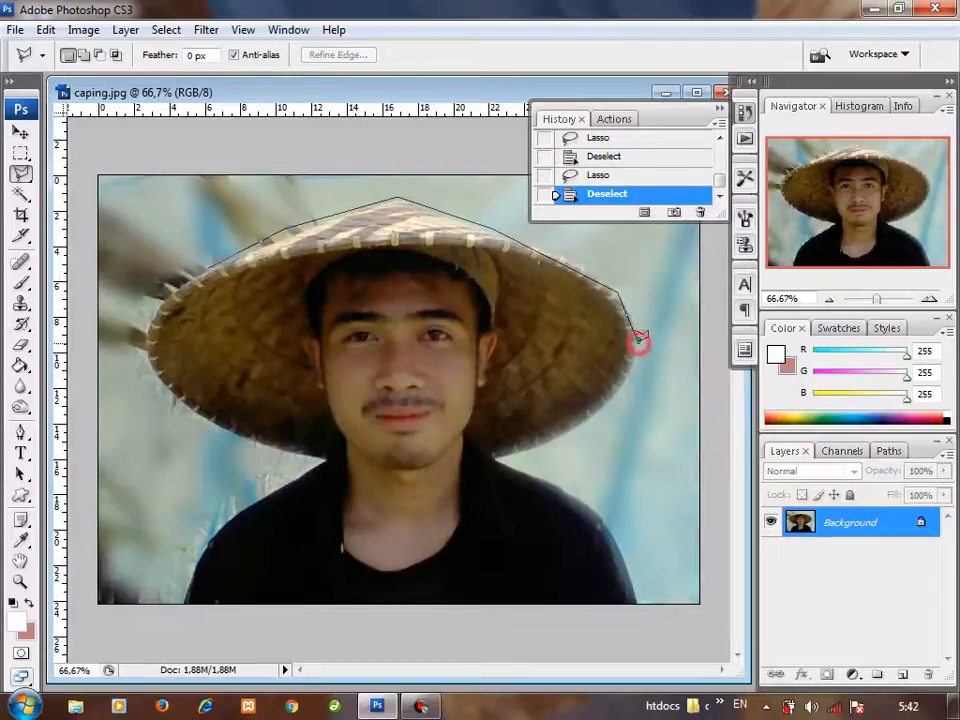
click(605, 412)
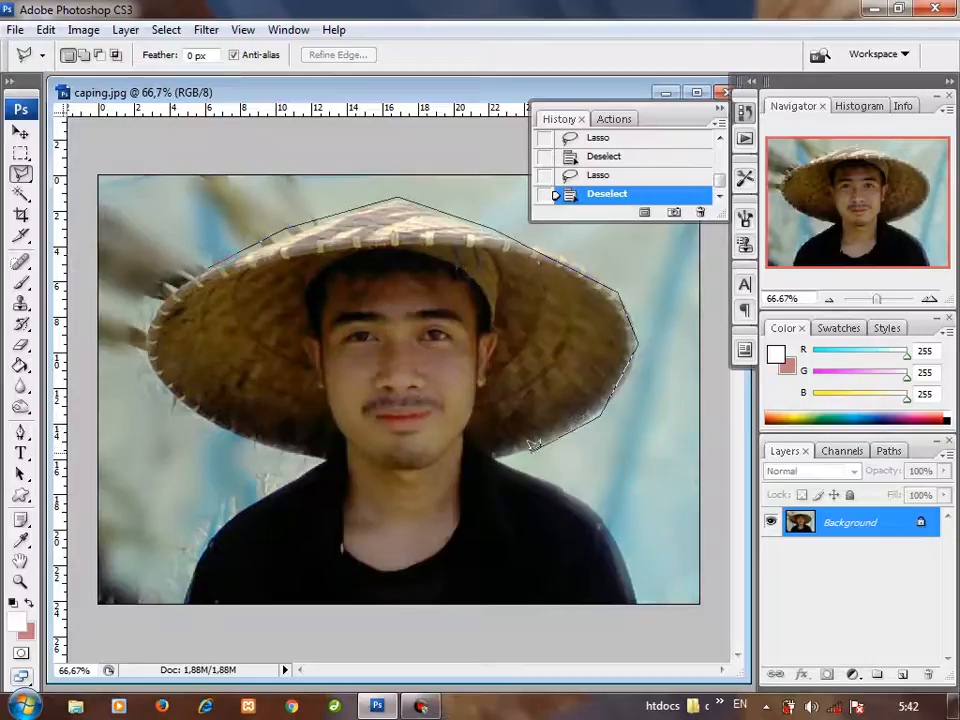
click(495, 456)
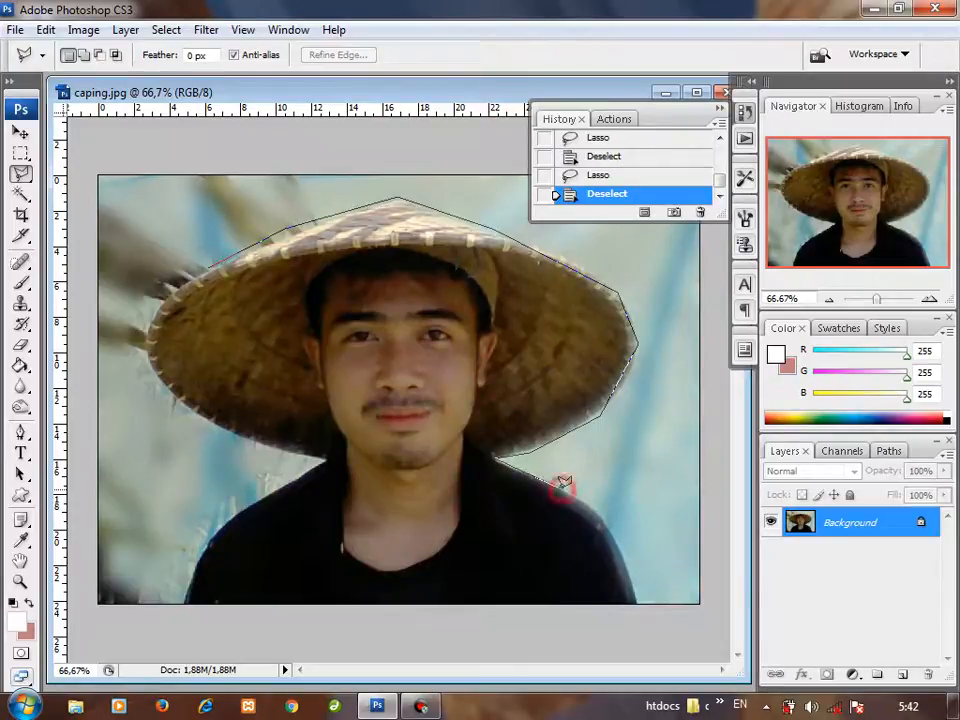
Step: Continue the polygonal outline around the shoulders, image bottom and left brim, close it at its starting point, and deselect it
click(602, 508)
click(636, 589)
click(634, 604)
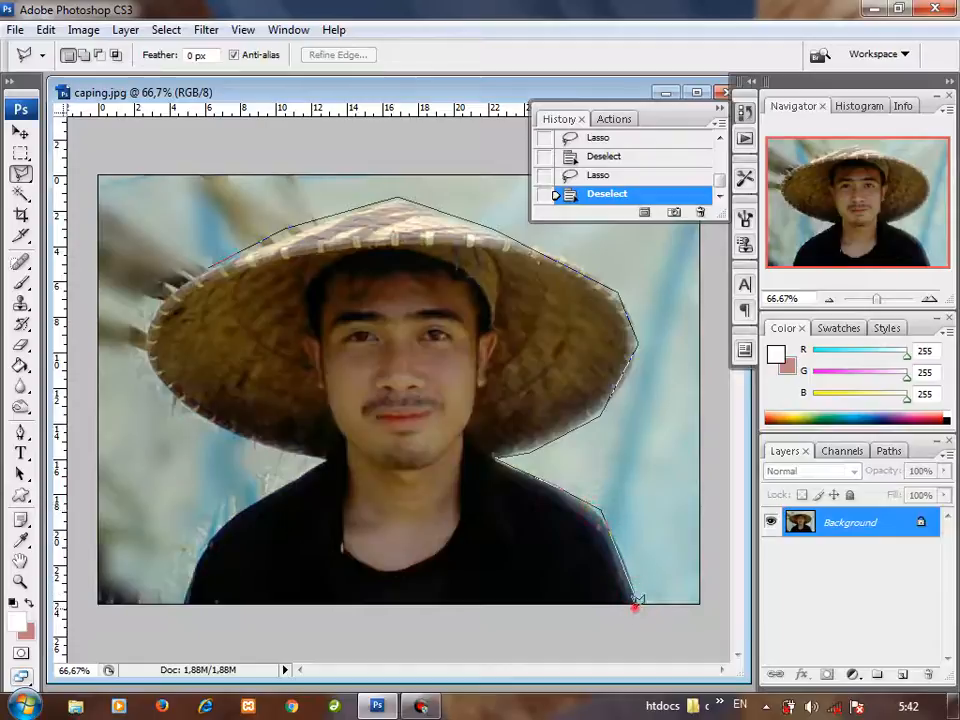
click(181, 604)
click(217, 522)
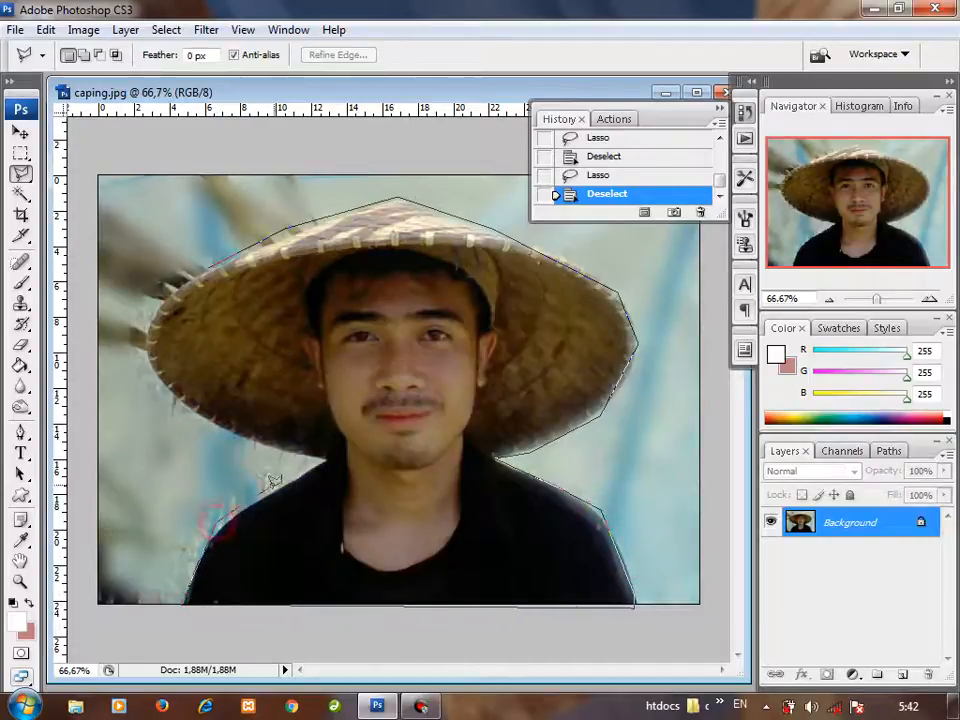
click(323, 457)
click(240, 440)
click(140, 355)
click(136, 300)
click(216, 261)
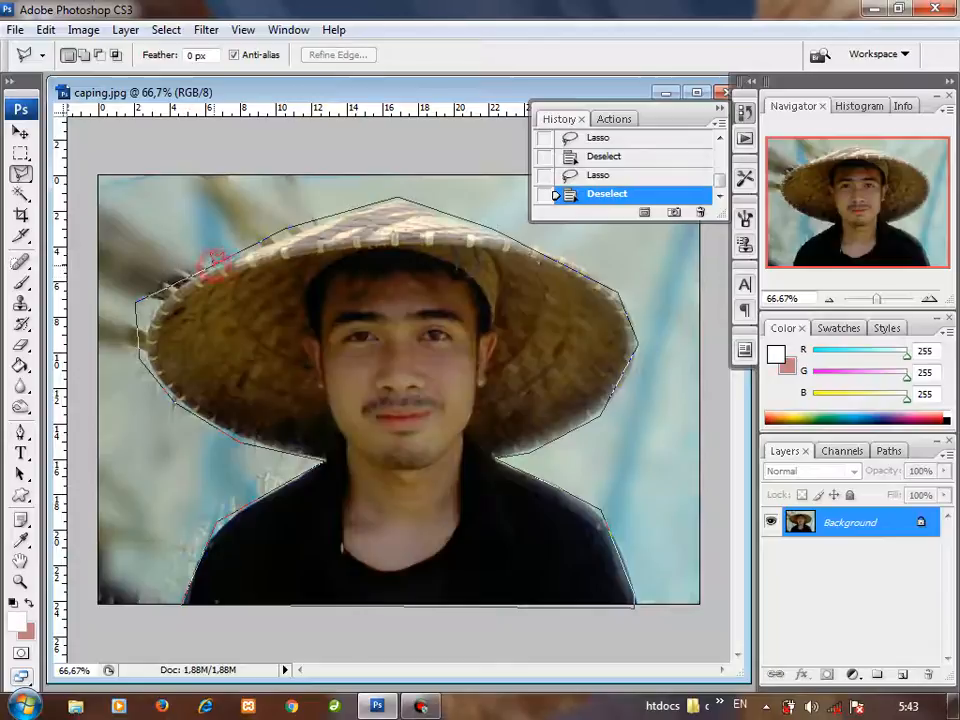
click(216, 261)
right_click(368, 342)
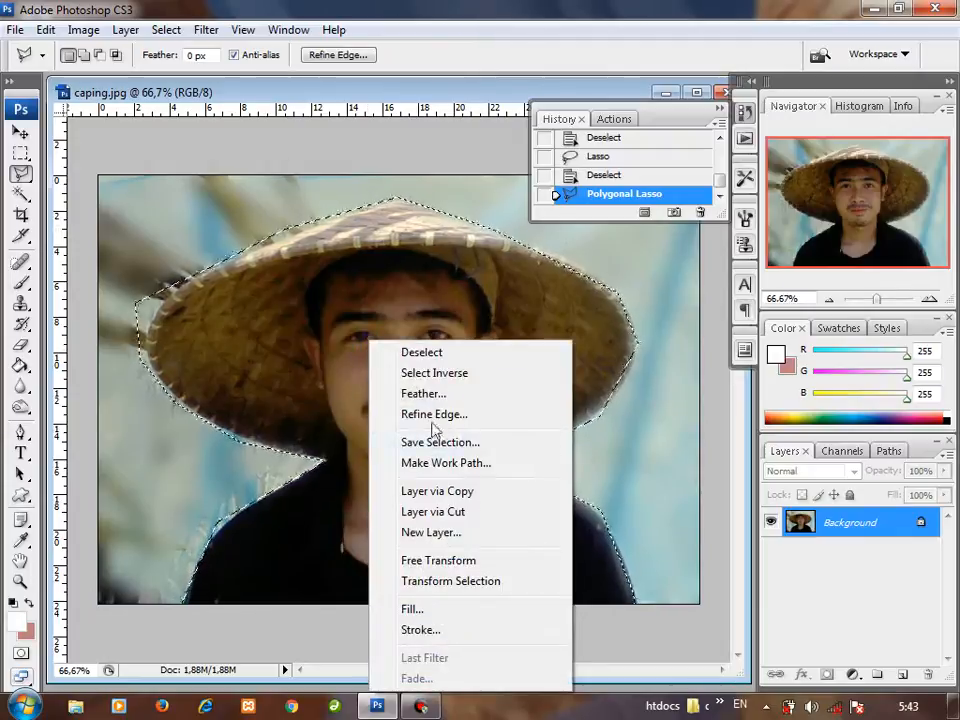
click(421, 350)
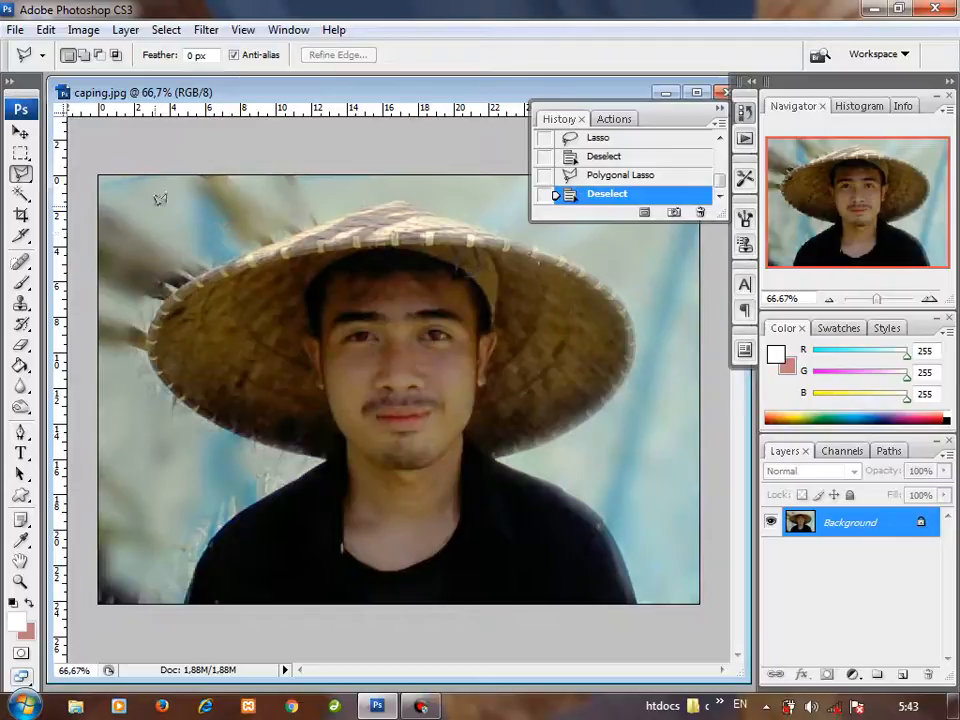
Step: Switch to the Magnetic Lasso, try tracing the hat's top edge and right brim, and step back in the history to before that selection
click(22, 174)
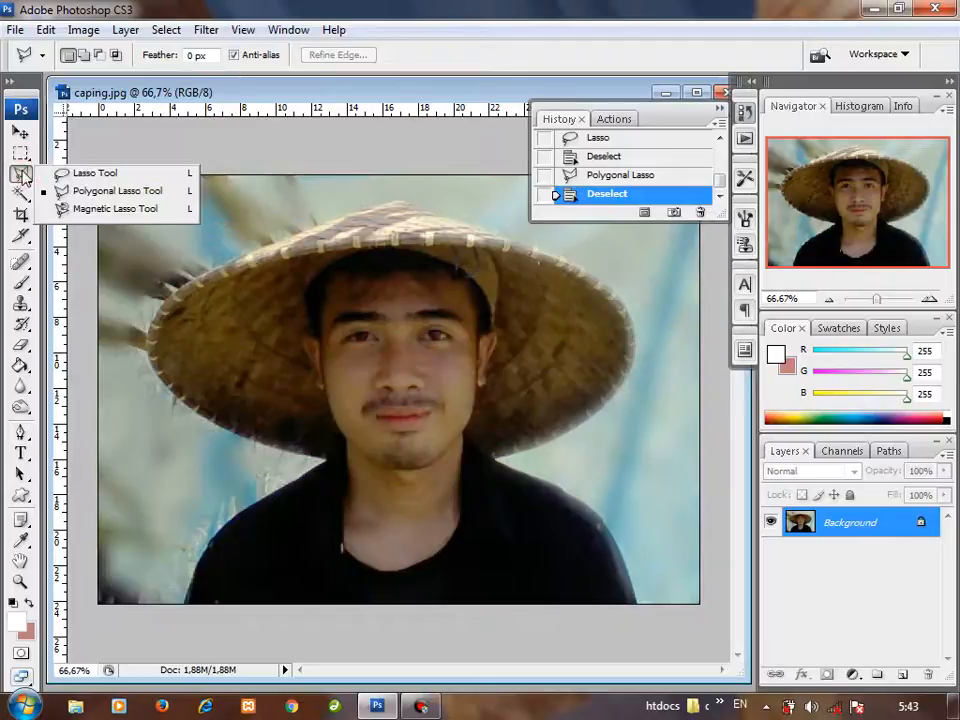
click(100, 209)
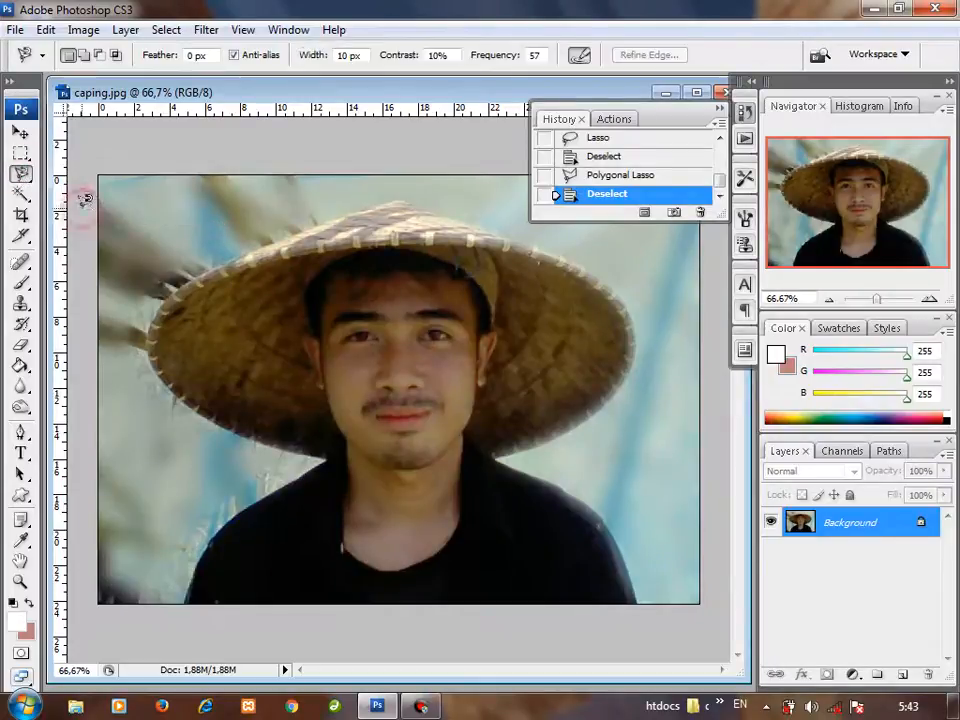
click(175, 283)
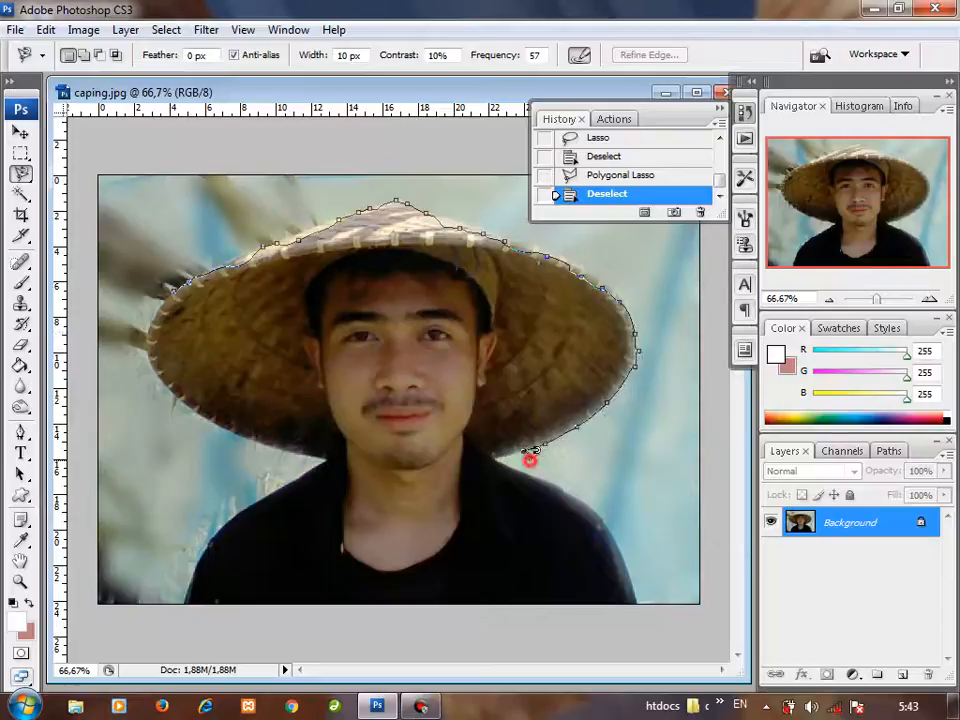
double_click(570, 322)
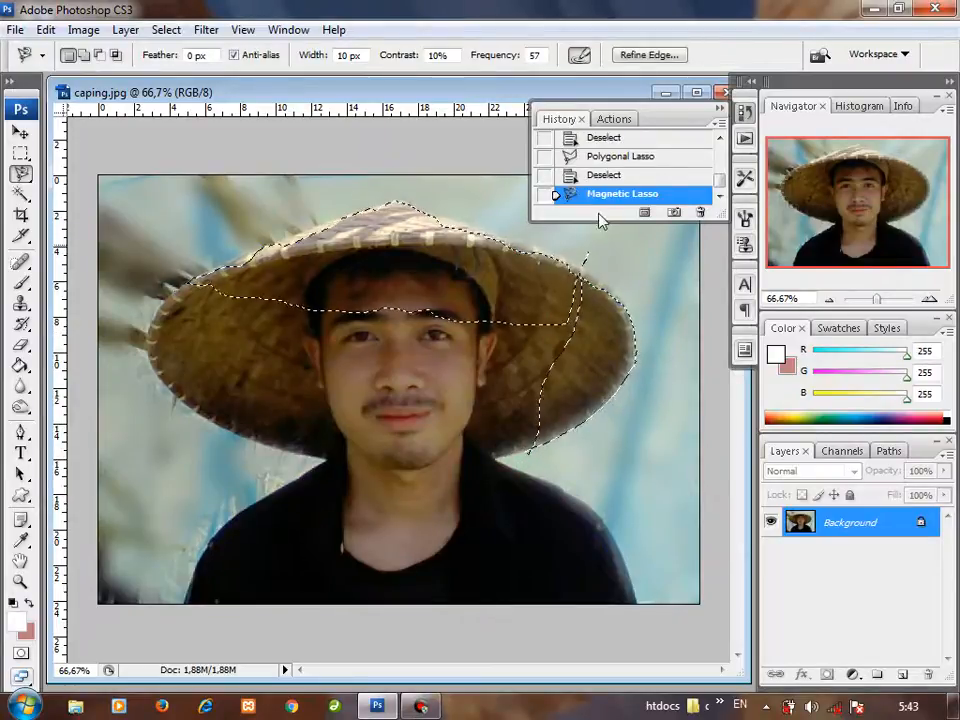
click(567, 178)
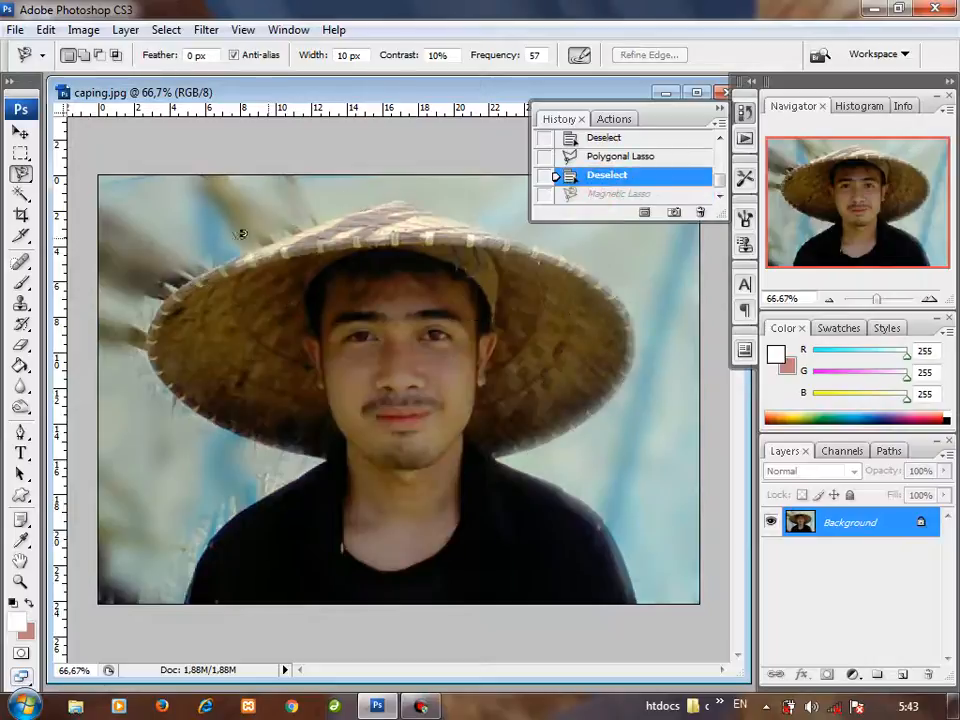
click(196, 279)
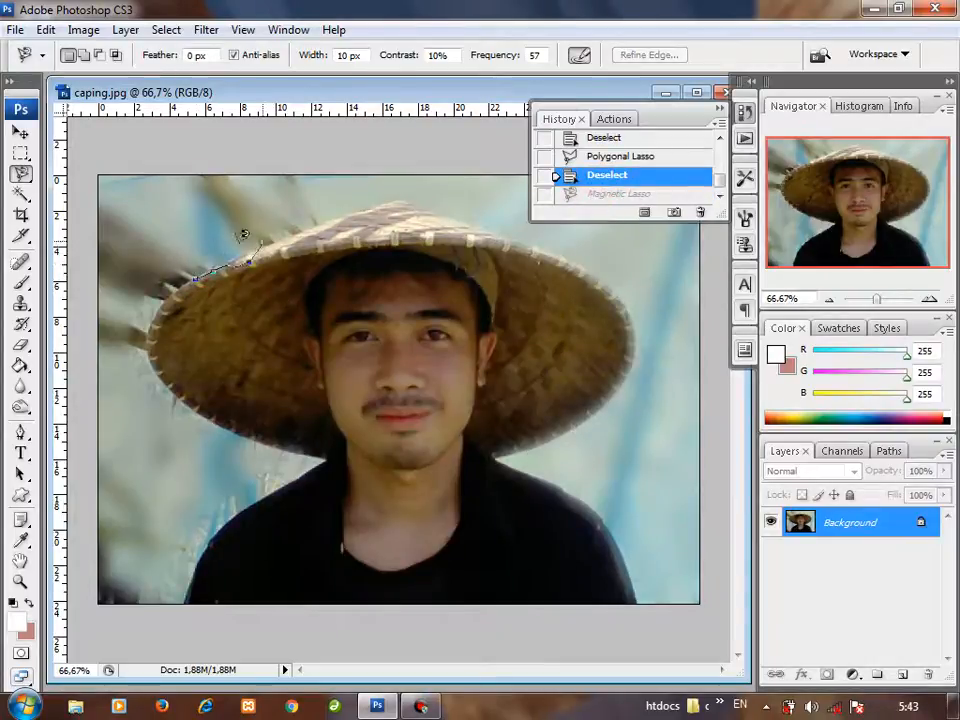
double_click(240, 258)
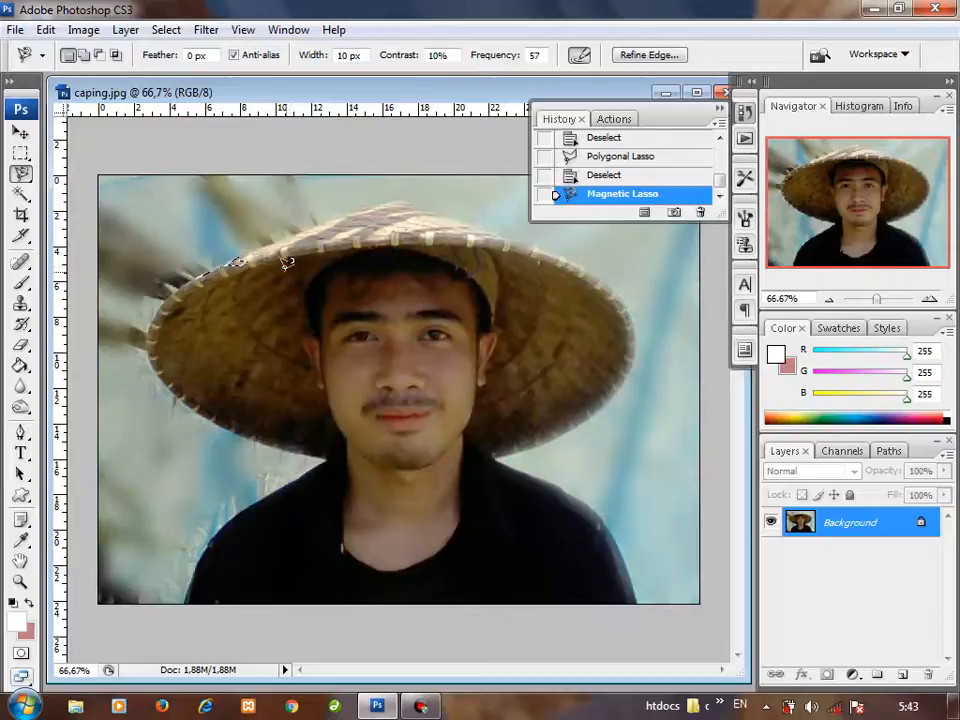
click(244, 268)
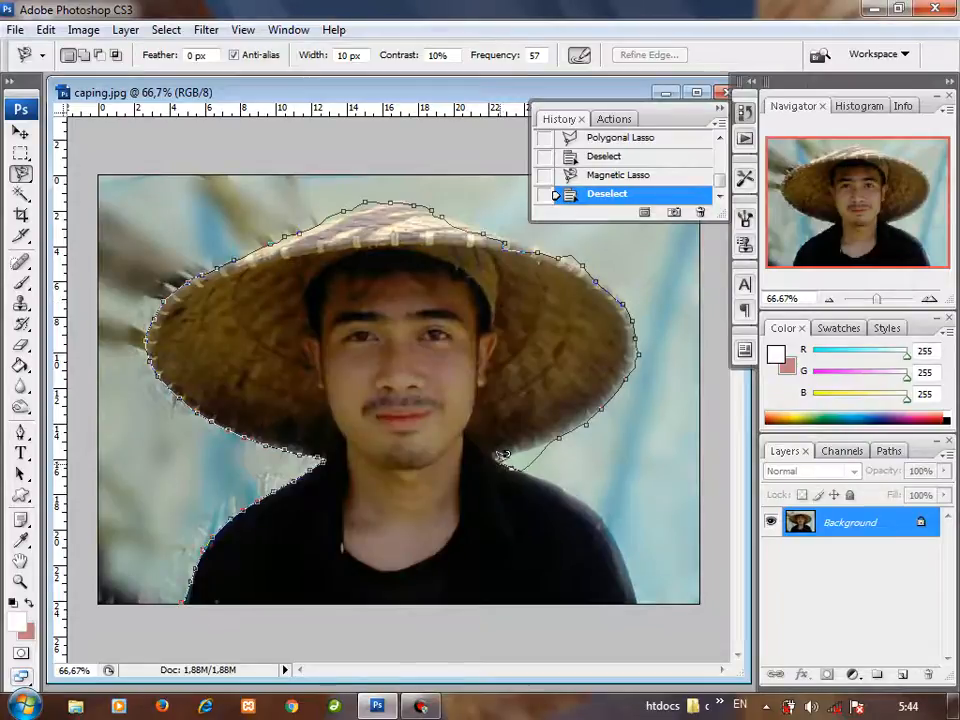
Step: Try to continue the Magnetic Lasso outline over the man's shoulder on the image's right side, and clear the resulting stray selections
click(602, 499)
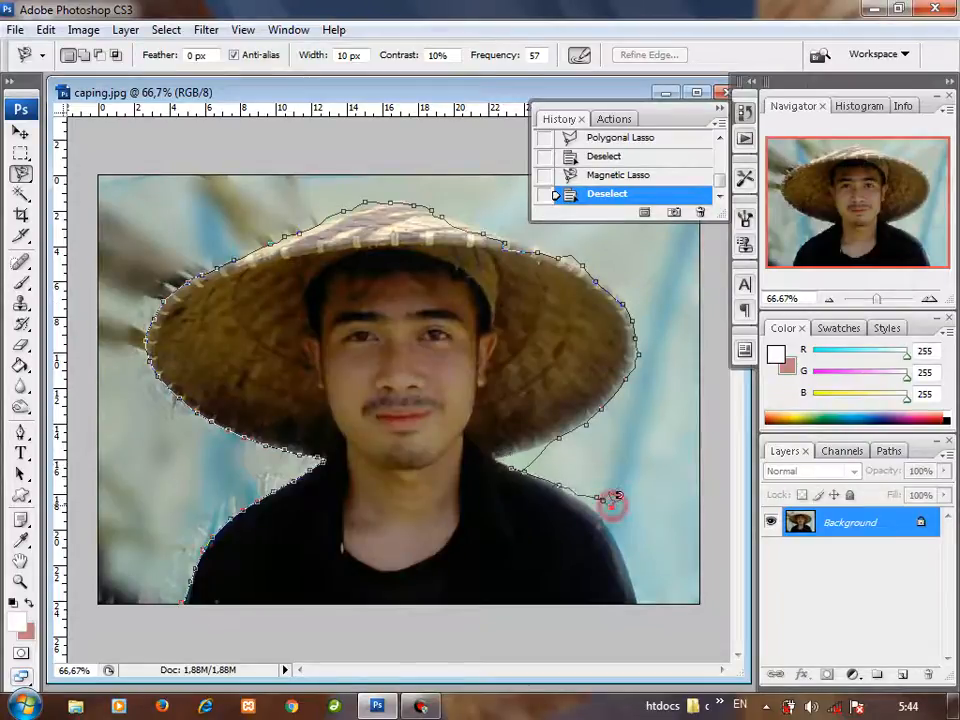
double_click(613, 506)
click(623, 541)
click(616, 590)
click(527, 520)
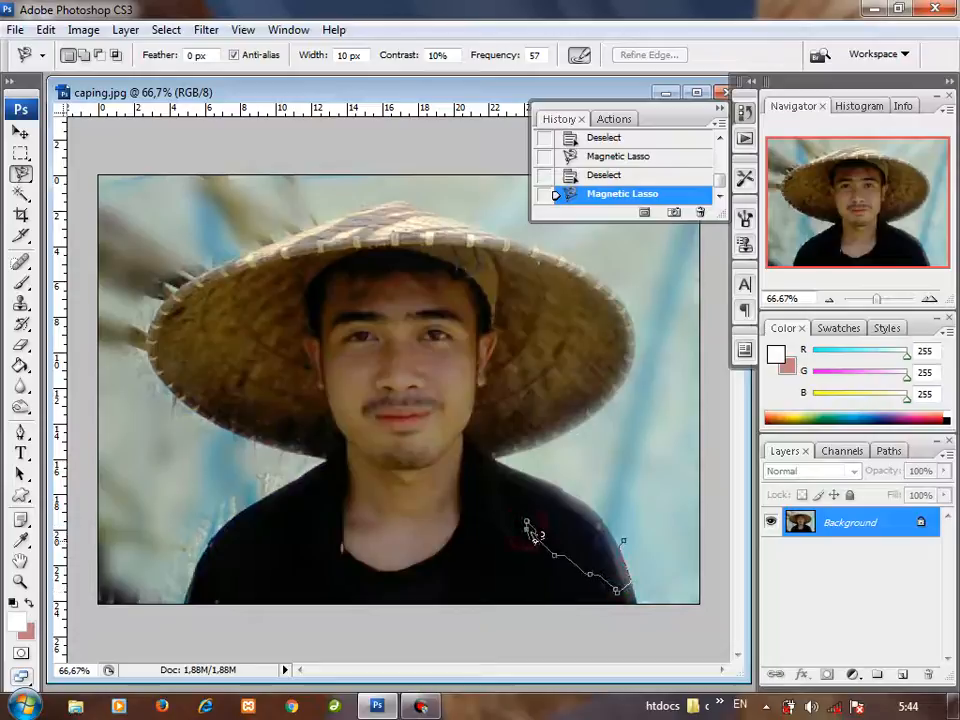
click(546, 525)
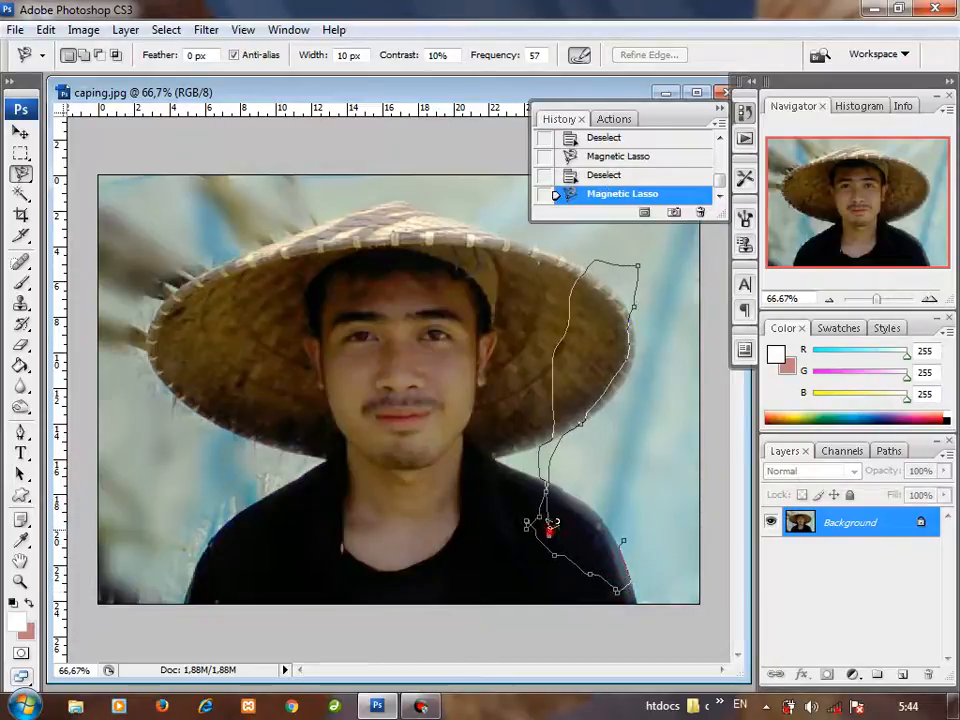
click(630, 530)
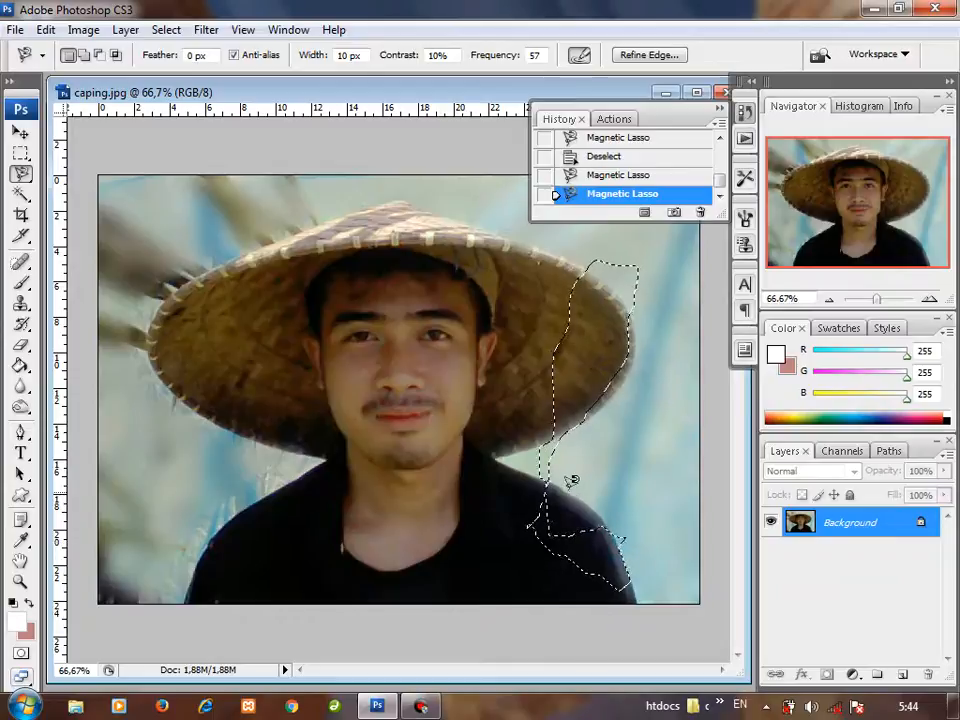
right_click(536, 420)
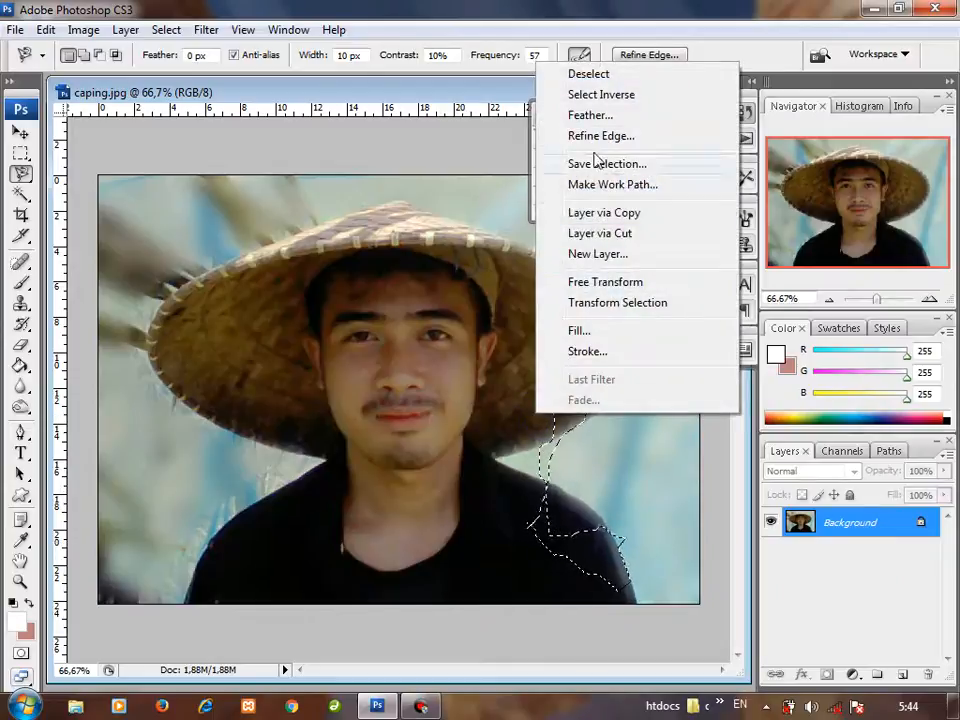
click(588, 76)
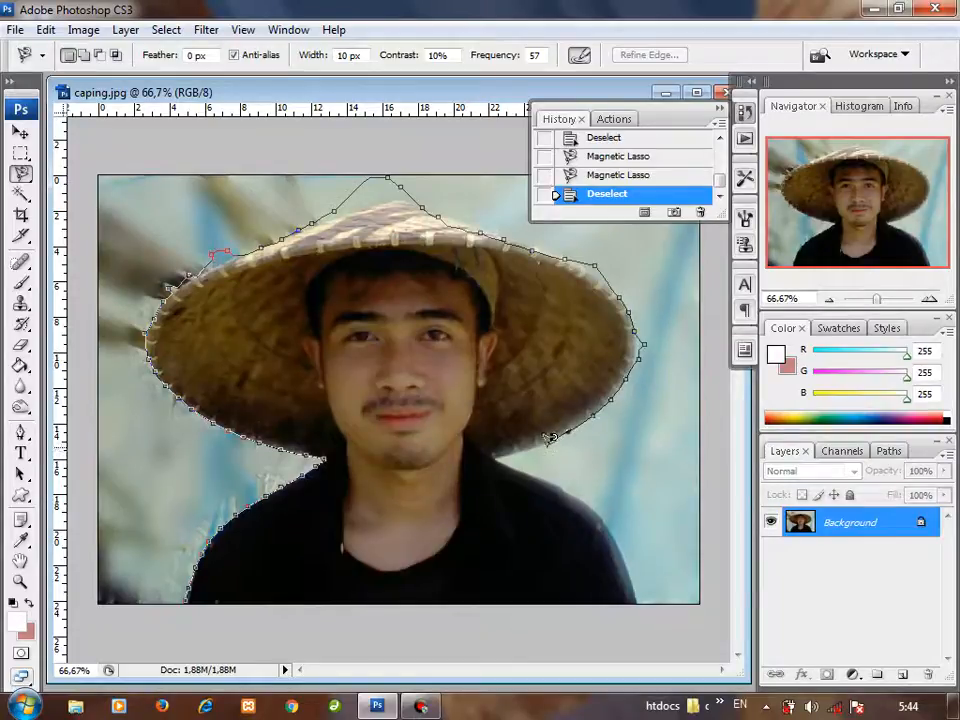
Step: Trace the whole man and hat with the Magnetic Lasso, close the outline at the shirt's lower-left corner, and deselect it
click(547, 443)
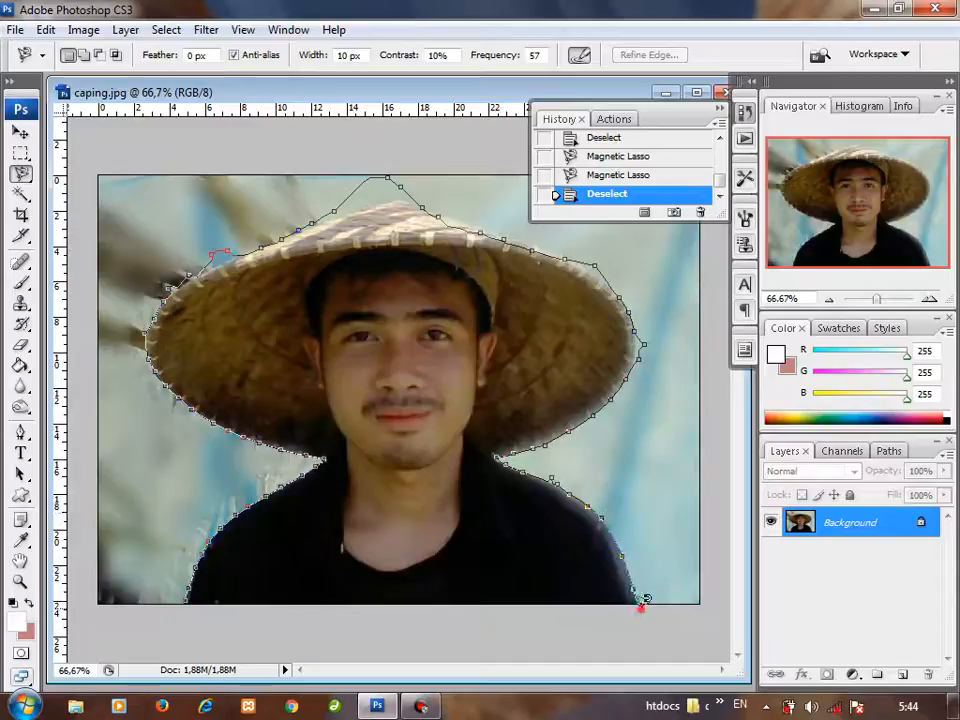
click(186, 606)
right_click(316, 390)
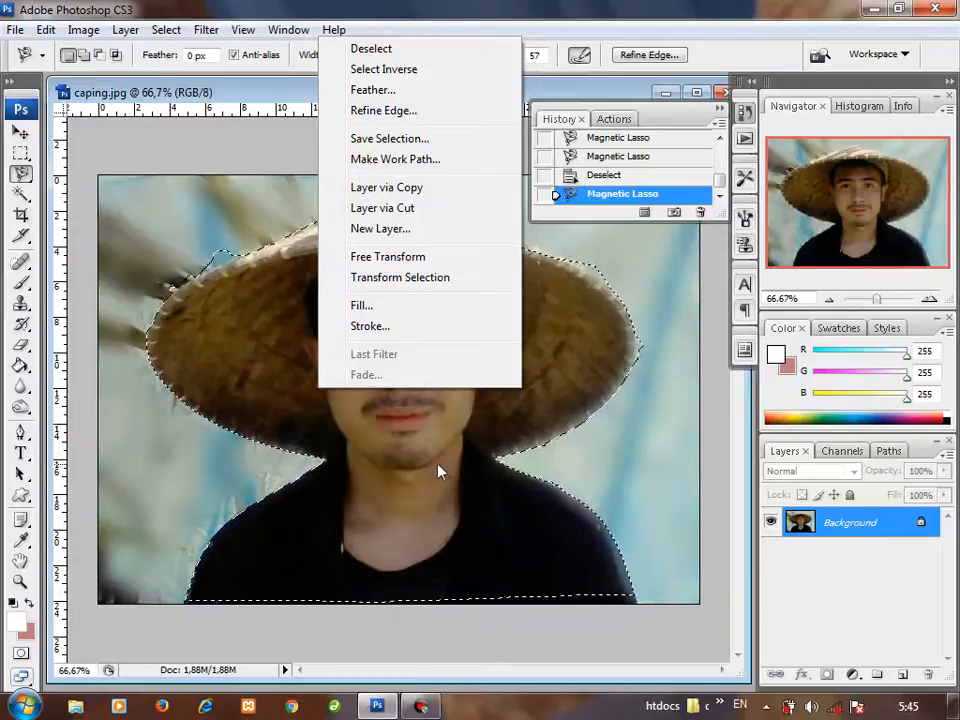
click(460, 438)
key(ctrl+d)
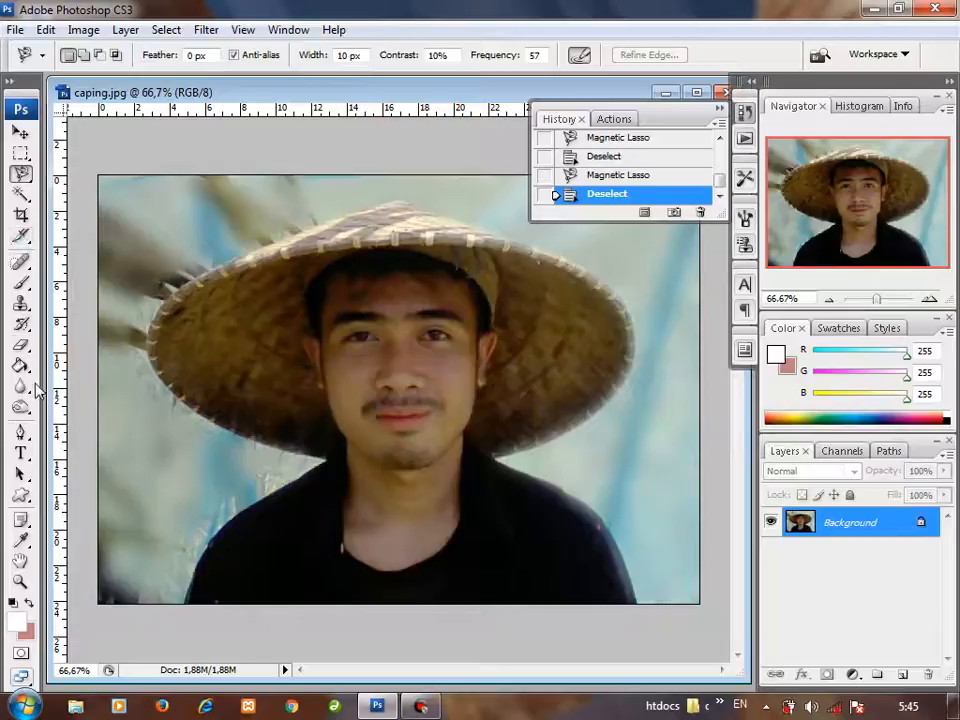
Step: Sample the background with the Magic Wand above the hat, beside its left brim, in the upper-left corner, and on the right blue streak
click(19, 194)
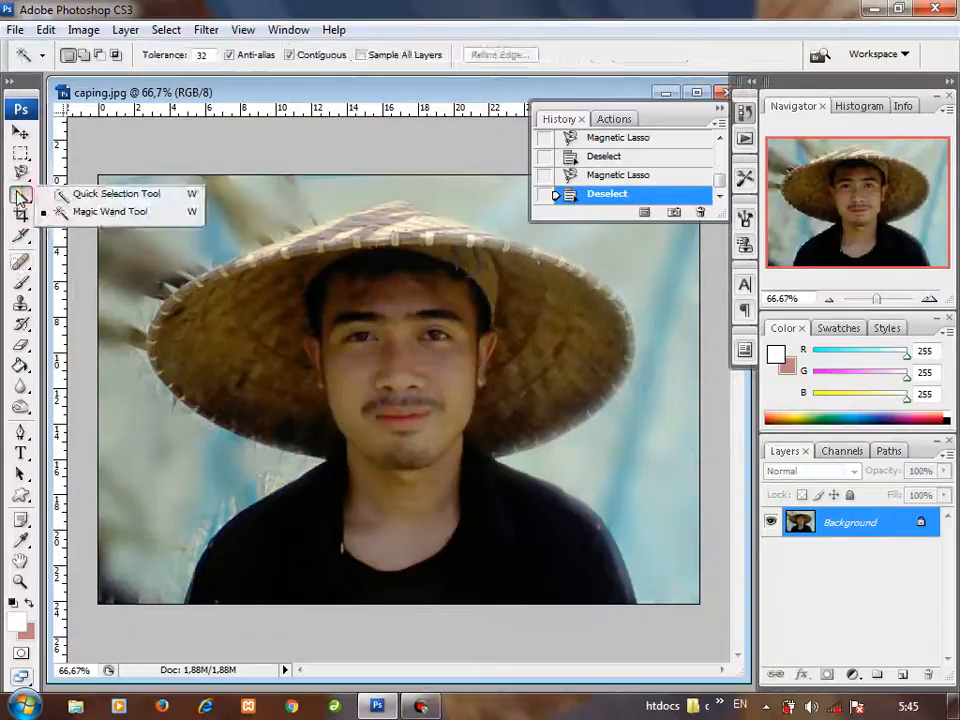
click(253, 187)
click(144, 454)
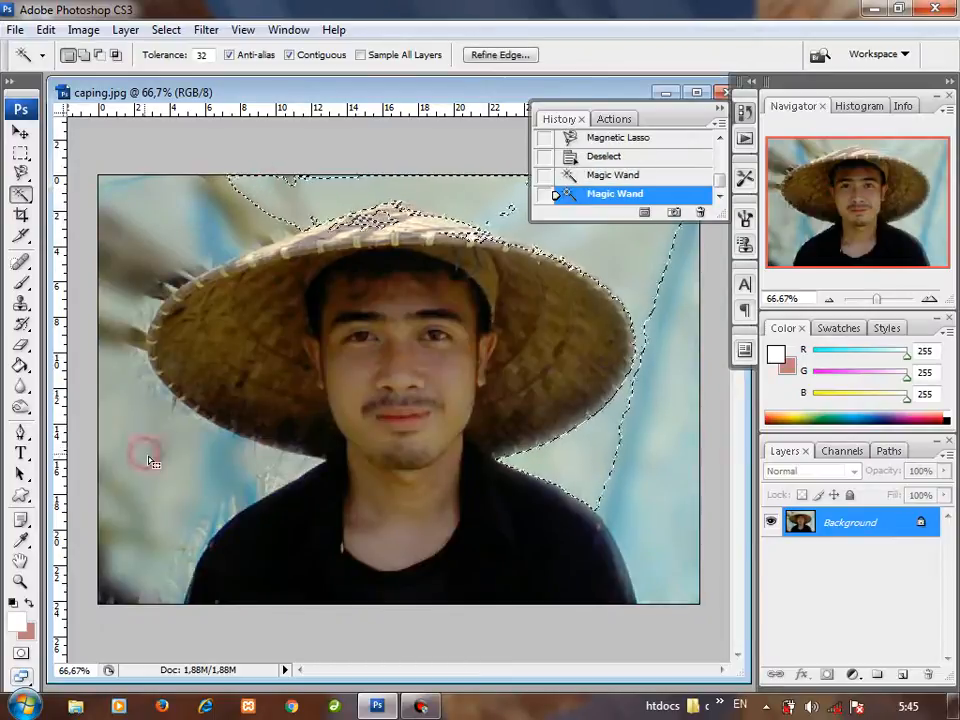
click(144, 236)
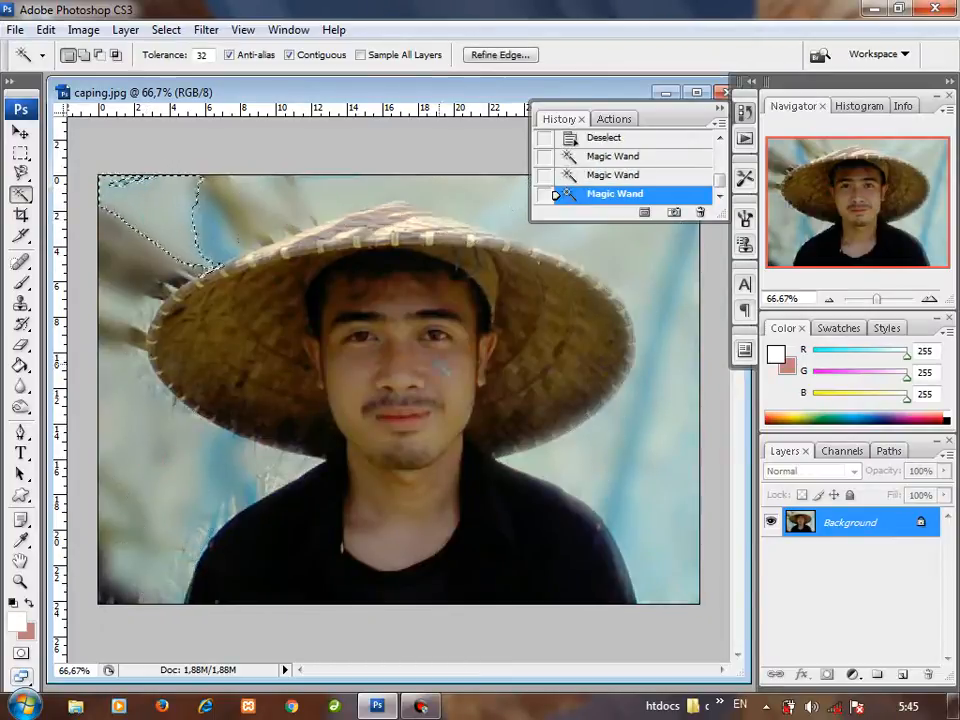
click(620, 478)
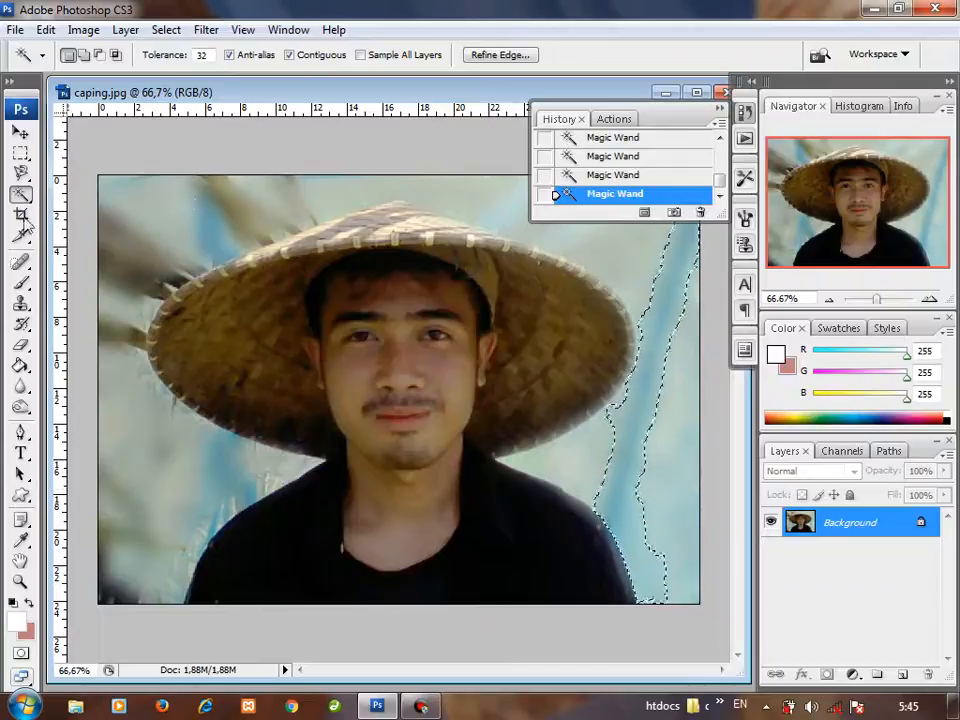
Step: Switch to the Quick Selection tool and dab small selections on the upper-left background, between the eyes, and on the cheek
click(21, 195)
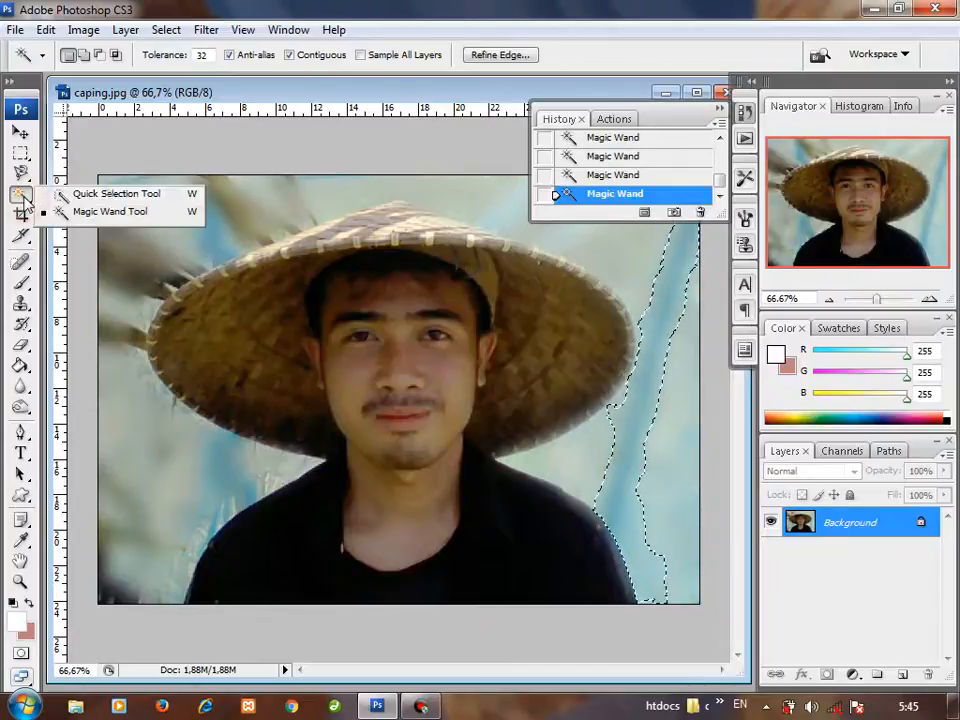
click(106, 192)
click(171, 198)
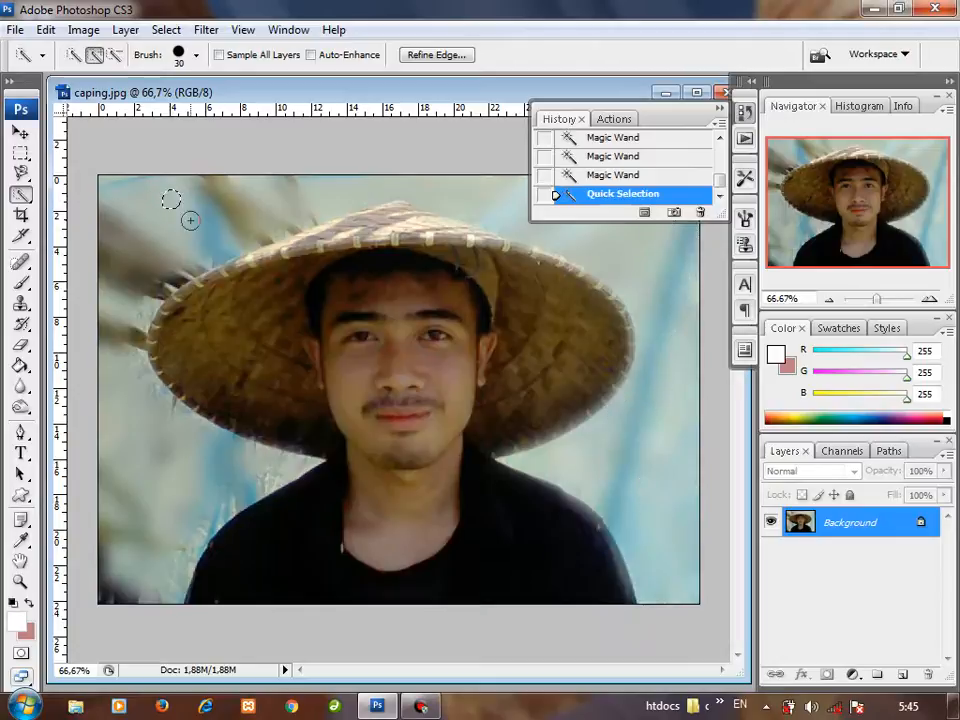
click(387, 333)
click(357, 376)
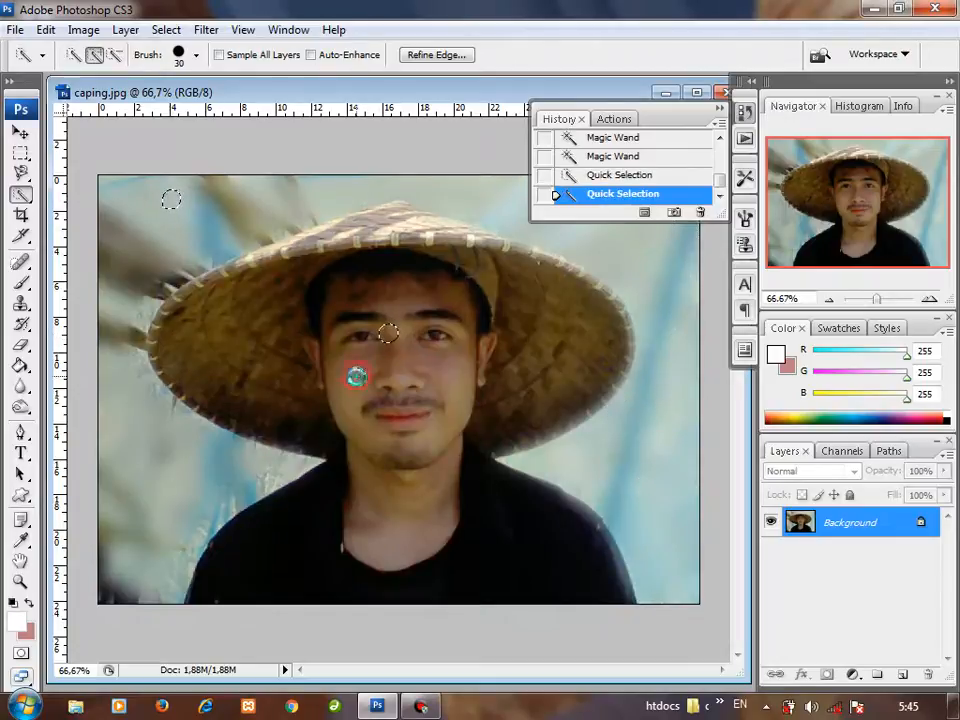
Step: Extend the Quick Selection over the background left of the man, add two spots on the right background, and deselect everything
drag(145, 232, 281, 206)
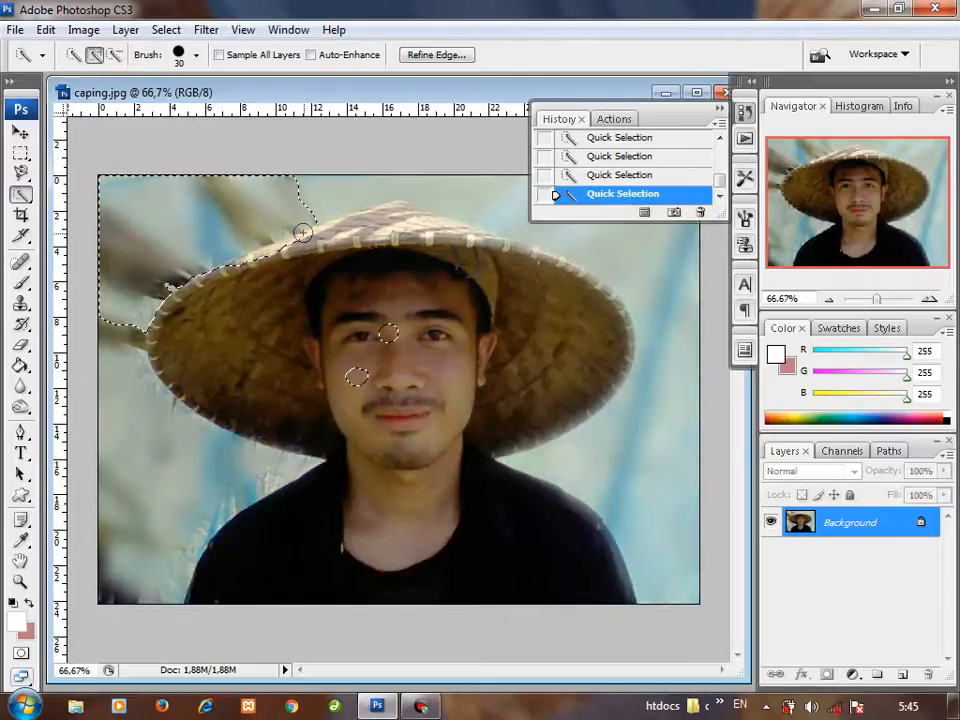
click(650, 271)
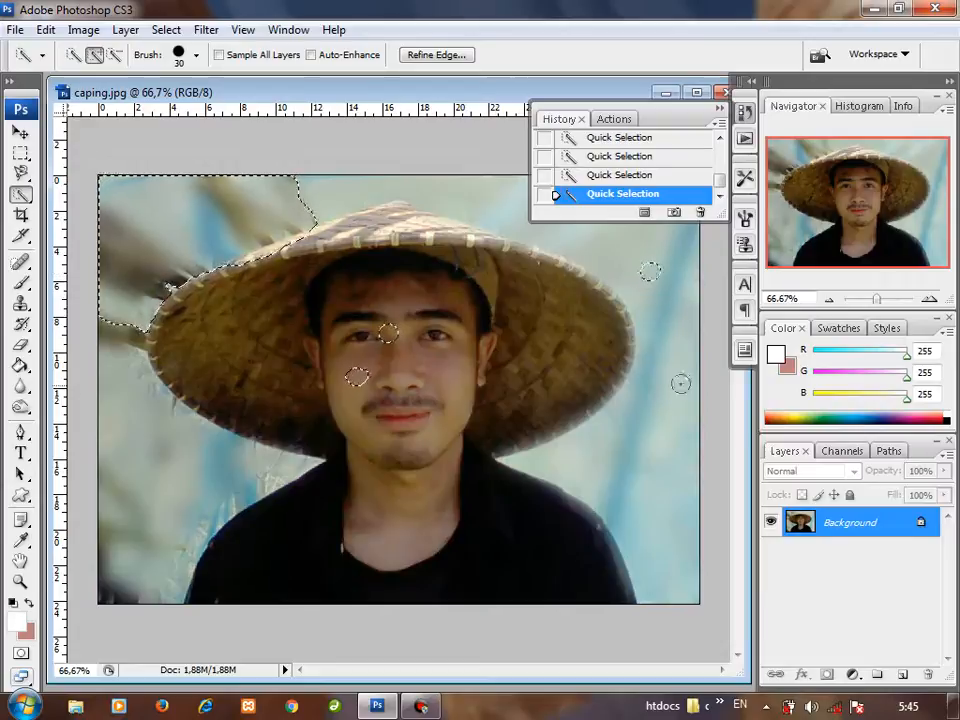
click(683, 391)
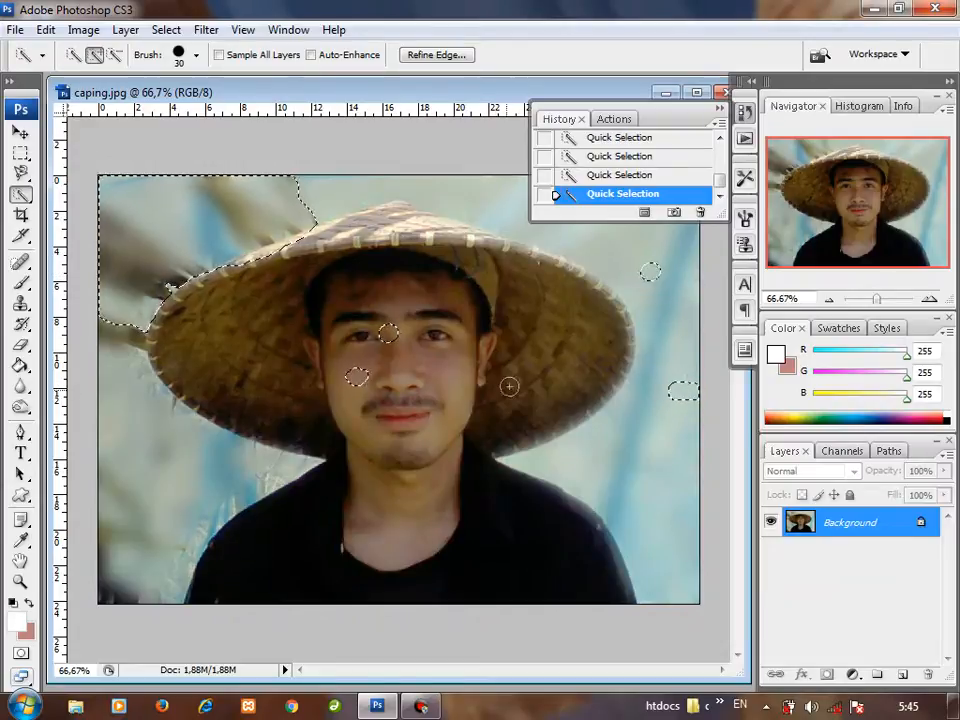
click(167, 481)
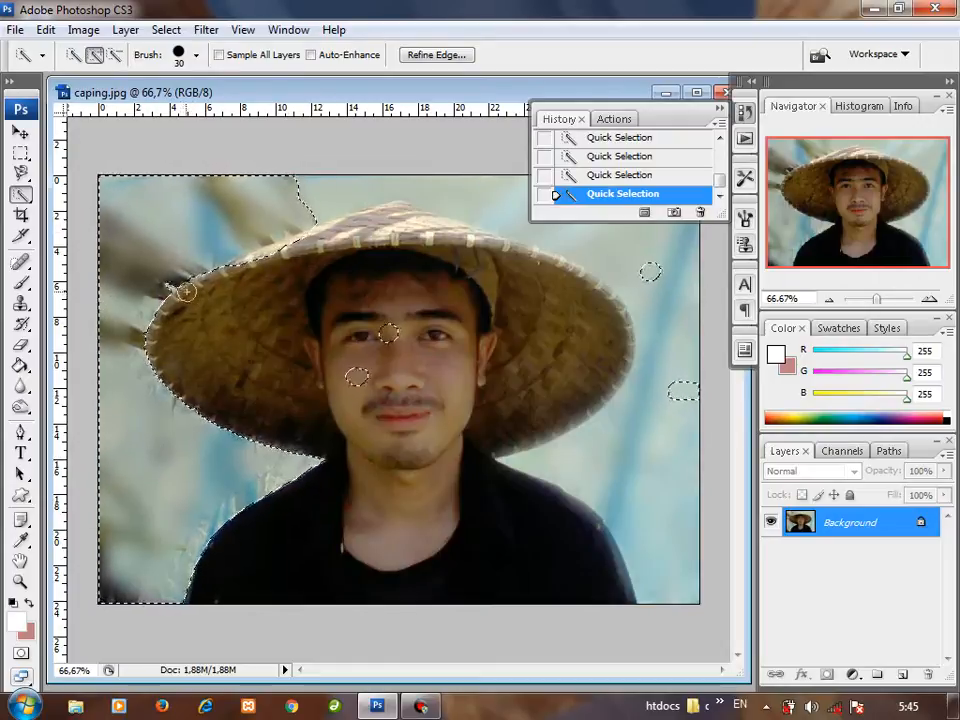
key(ctrl+d)
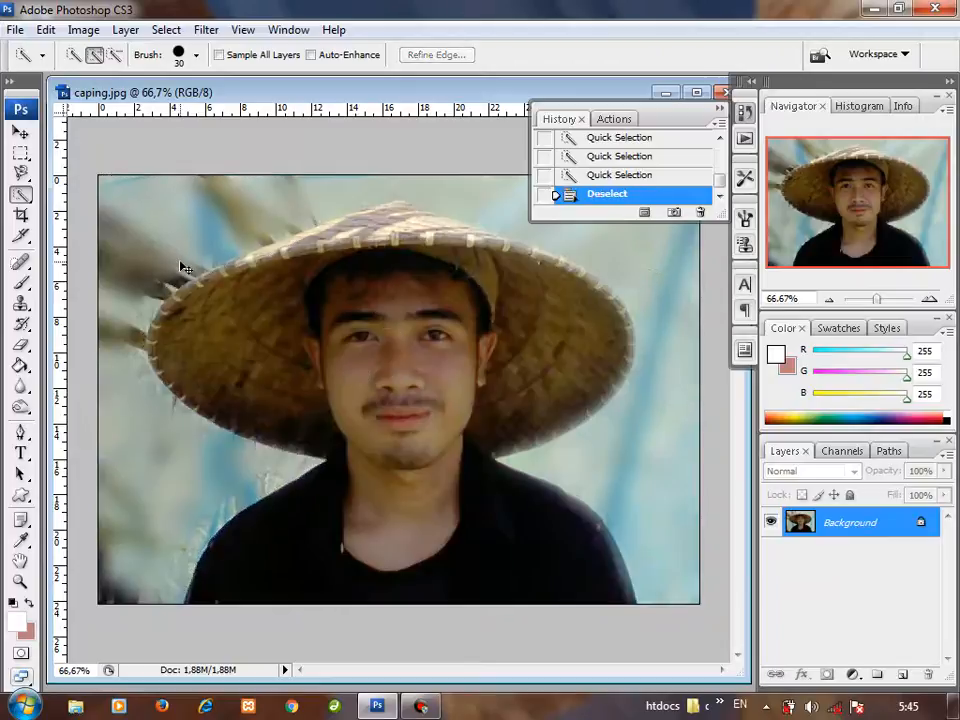
Step: Choose the Pen tool, switch to the Custom Shape tool in Shape Layers mode, and set its shape to the right-pointing arrow
click(22, 436)
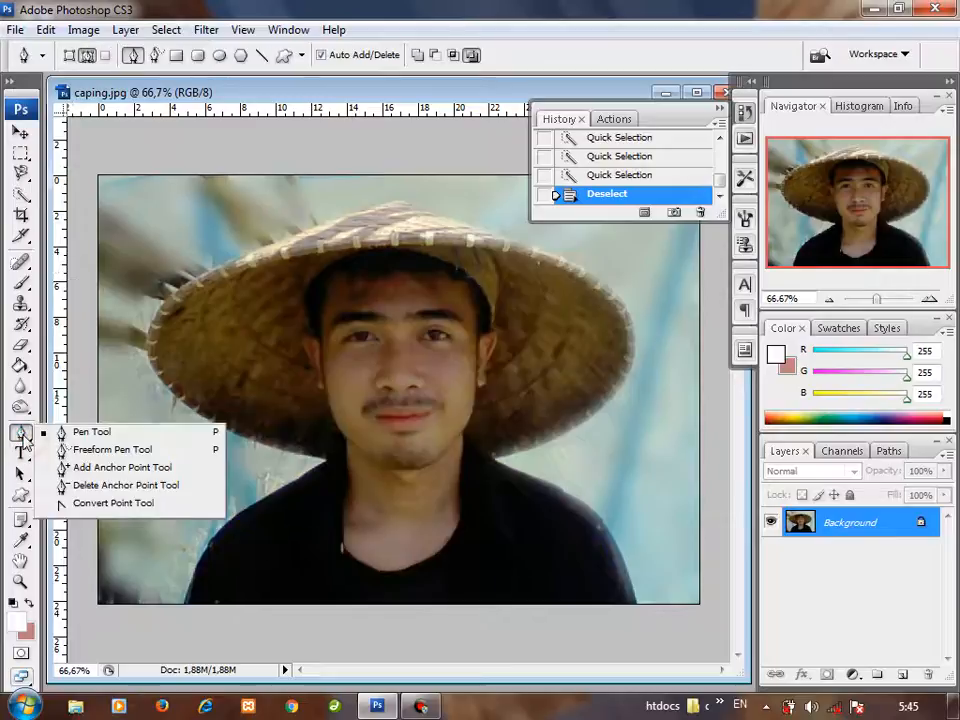
click(68, 433)
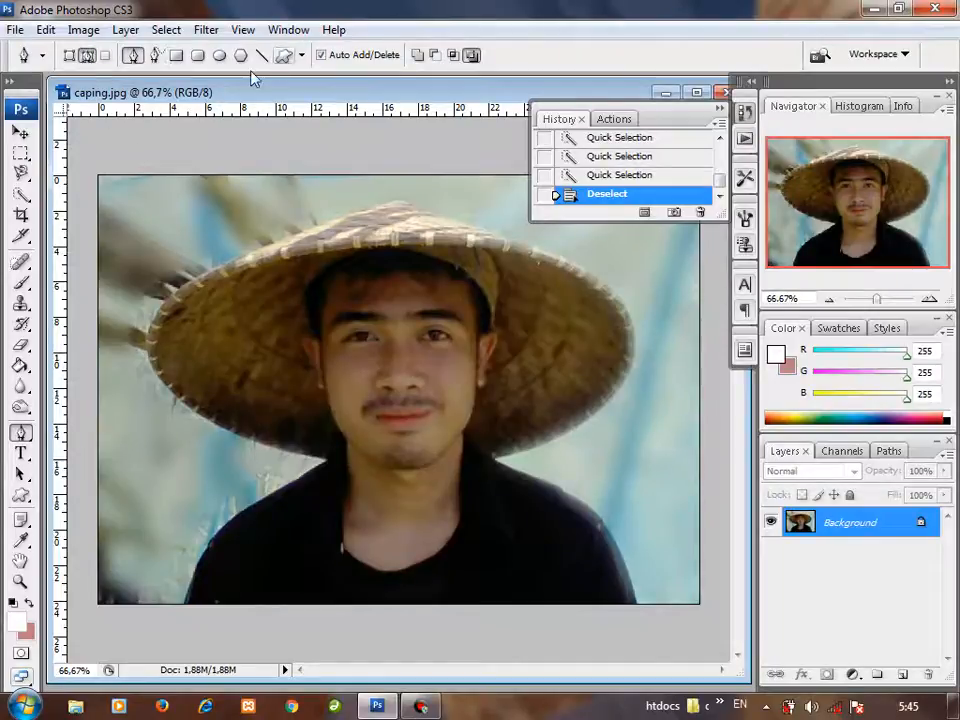
click(283, 56)
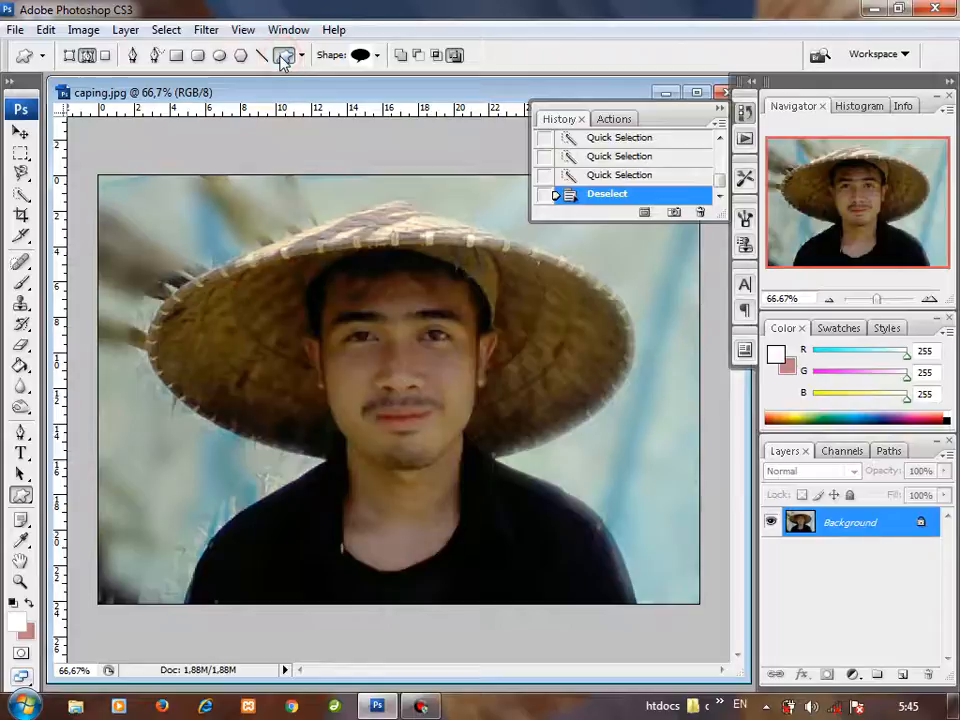
click(70, 55)
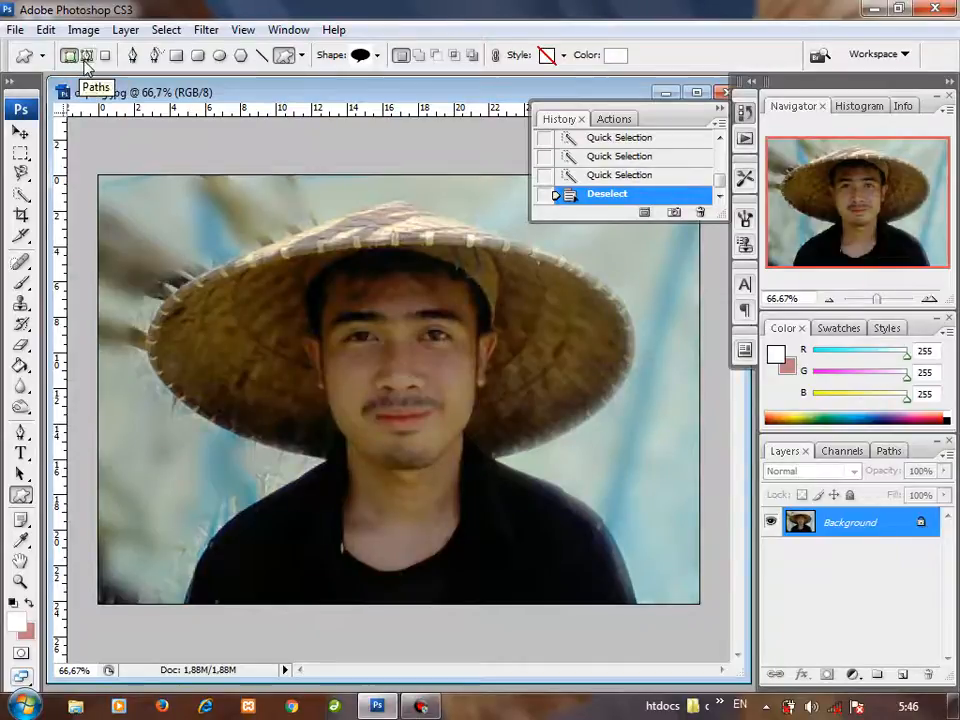
click(67, 55)
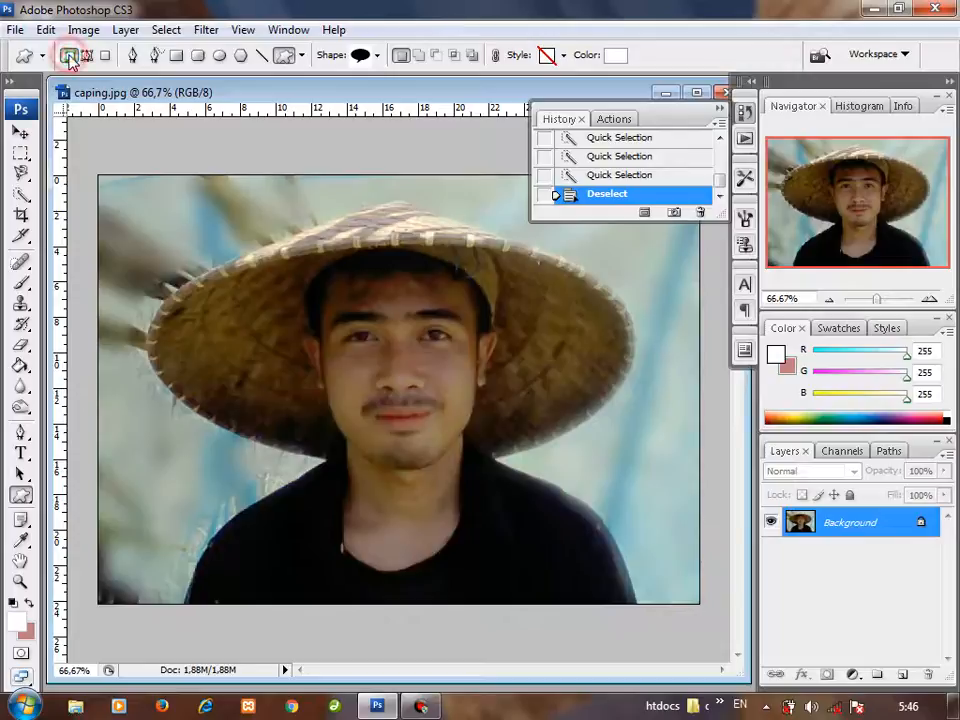
click(377, 58)
double_click(301, 94)
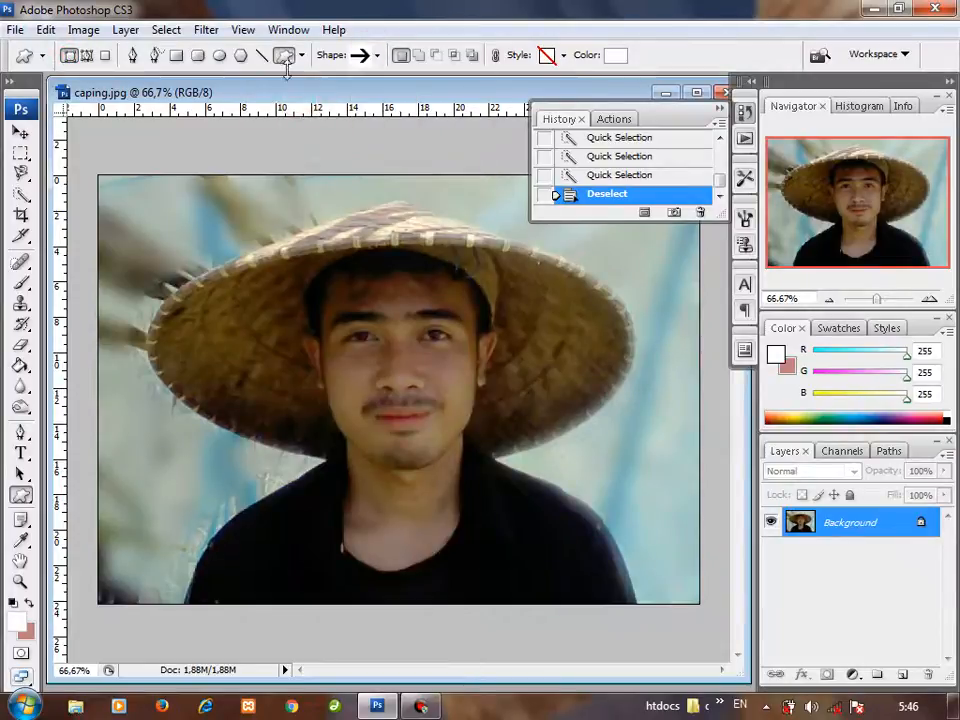
Step: Look through the custom shape presets and the Custom Shape tool's geometry options
click(377, 56)
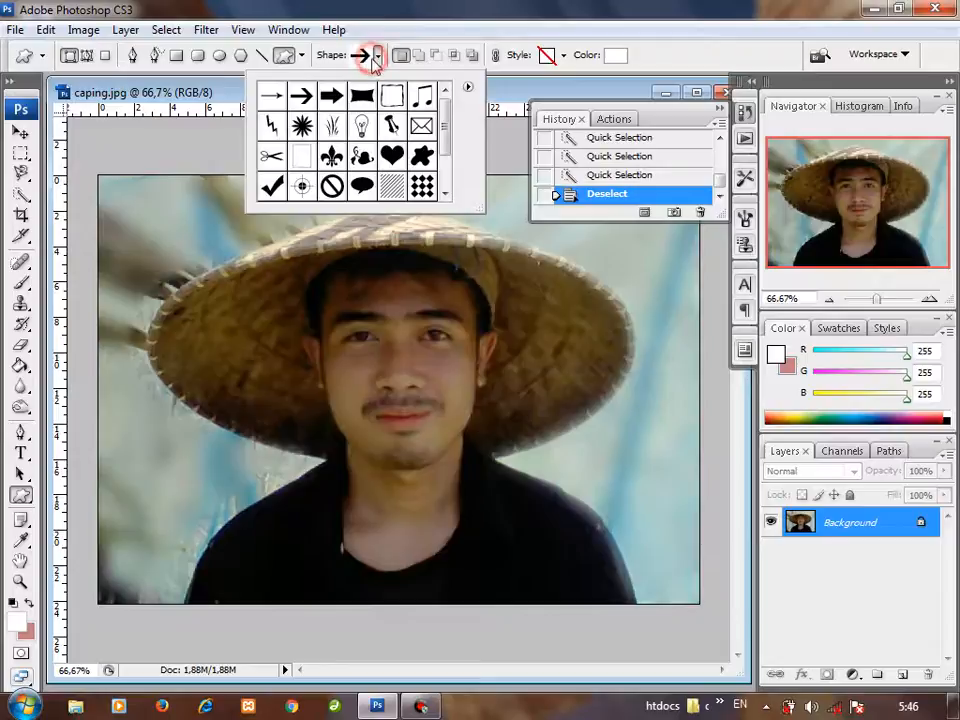
click(302, 56)
click(301, 56)
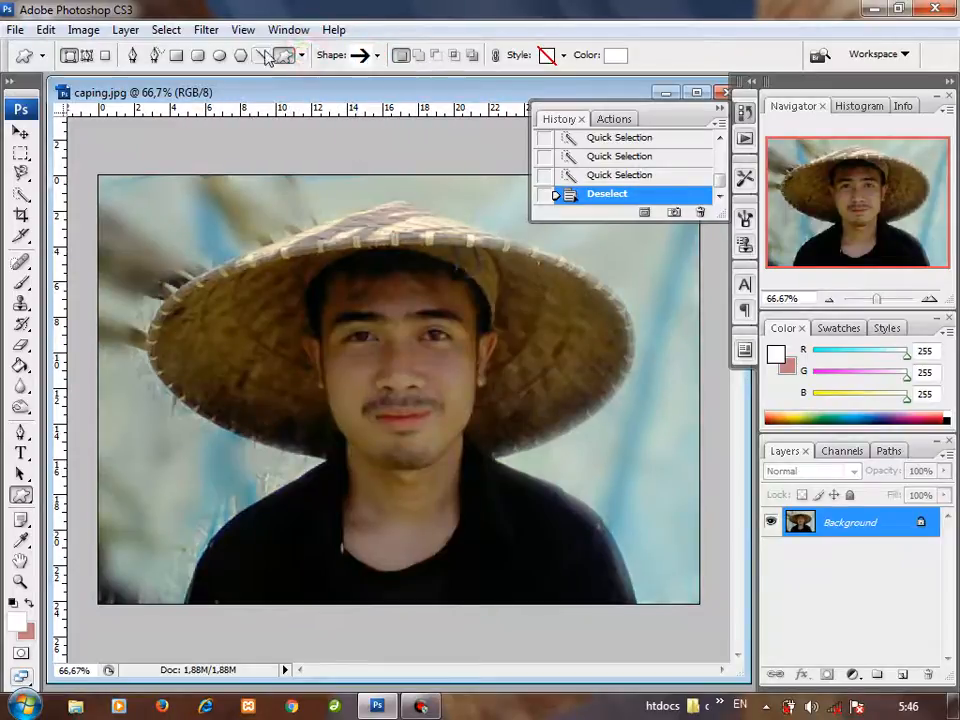
click(376, 56)
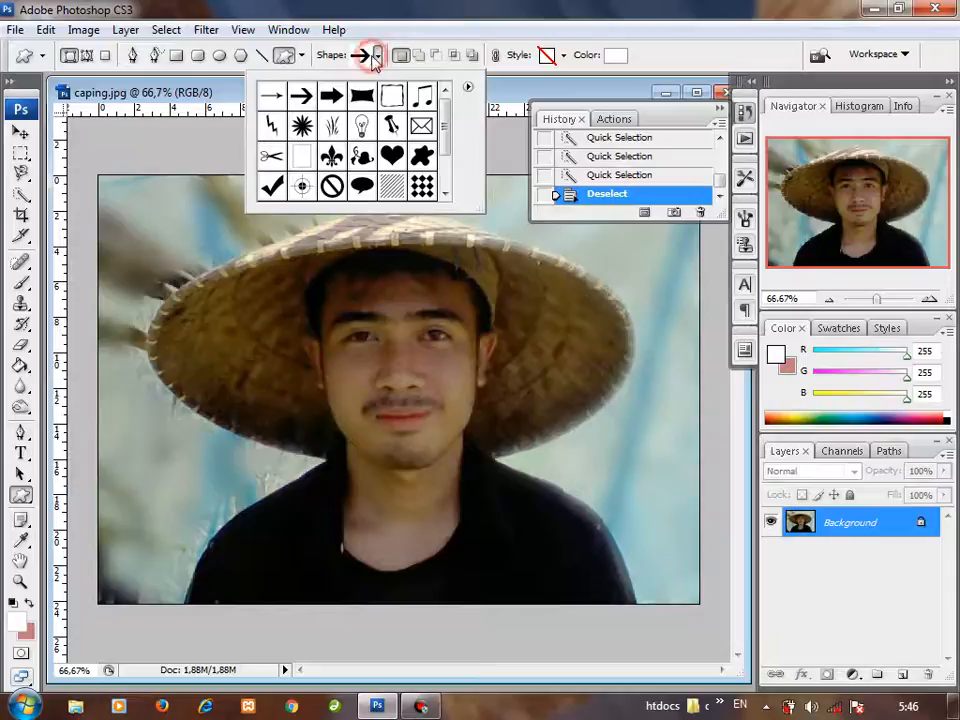
drag(446, 104, 436, 60)
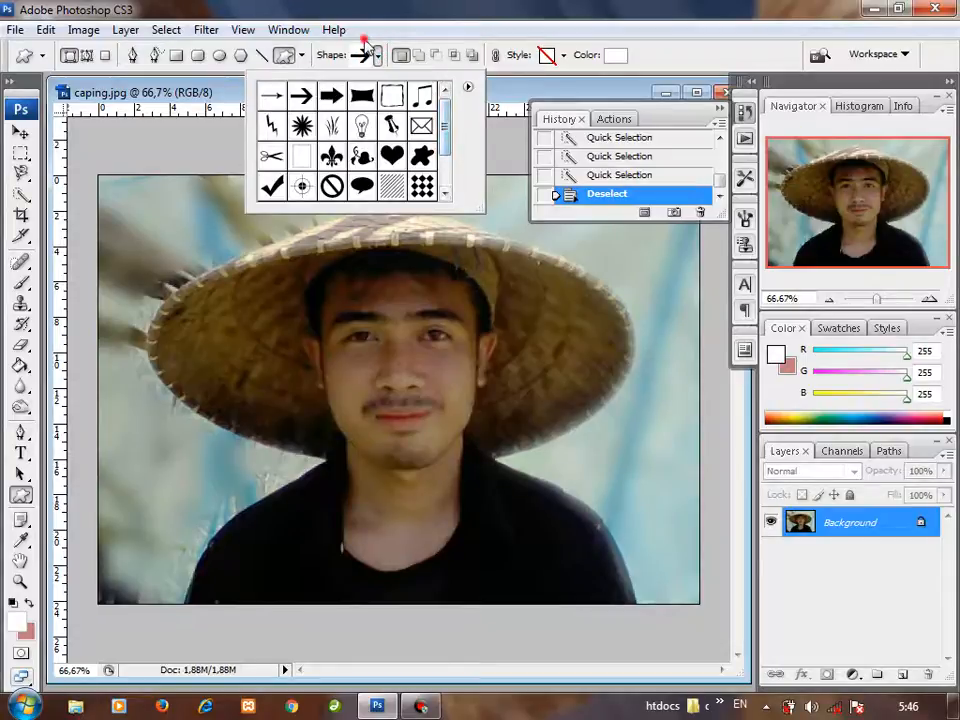
click(364, 44)
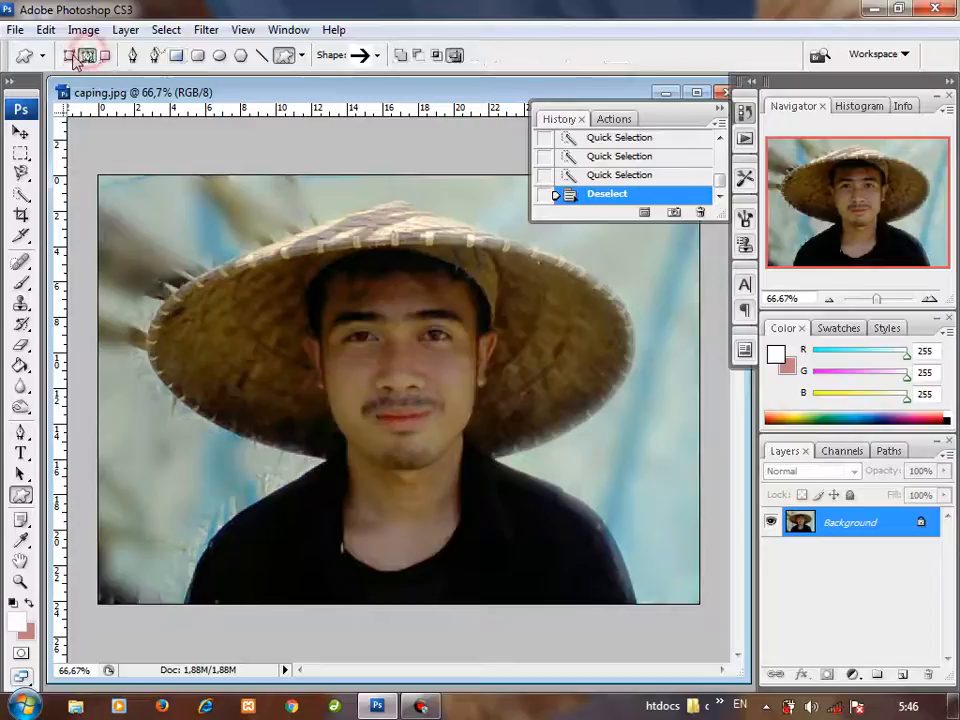
Step: Try out a white right-pointing arrow shape across the hat's left side up to the forehead, and undo it
drag(230, 238, 380, 336)
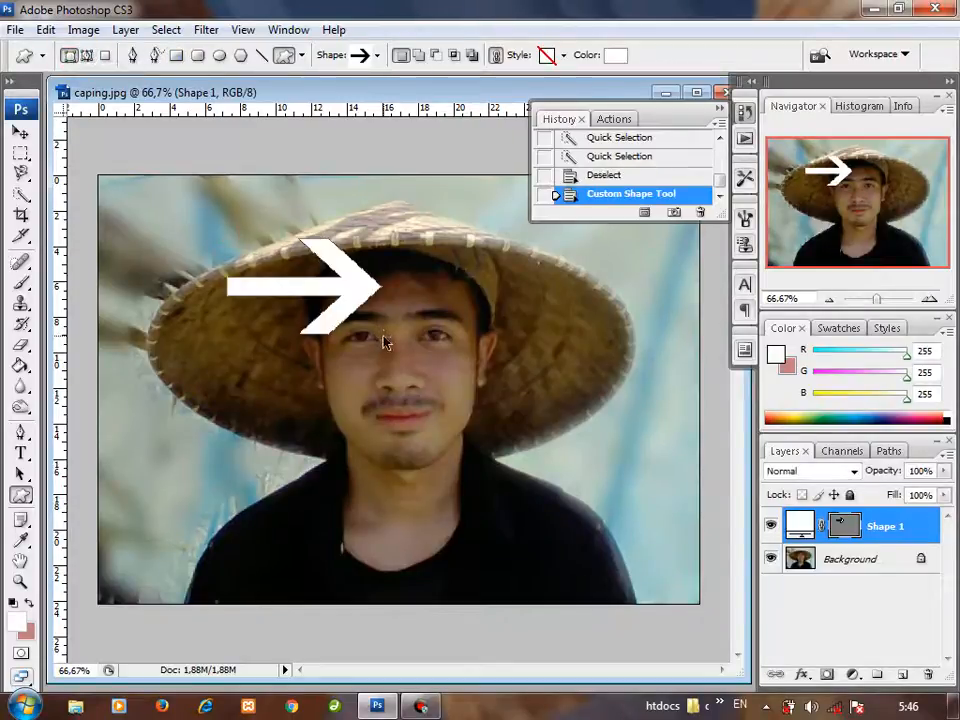
key(ctrl+shift+s)
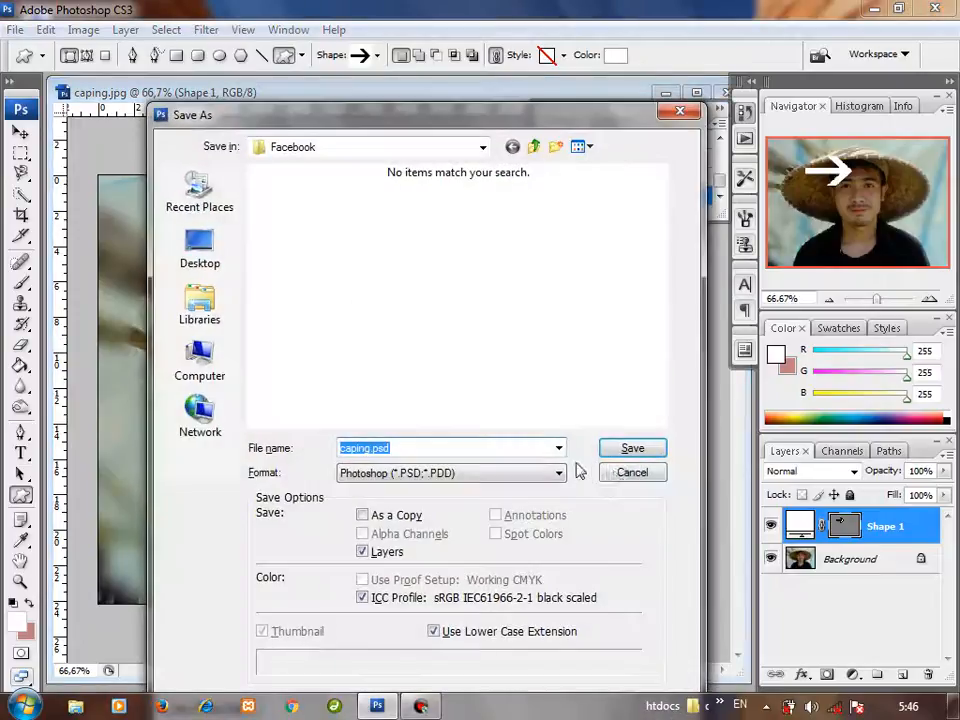
click(638, 484)
key(ctrl+z)
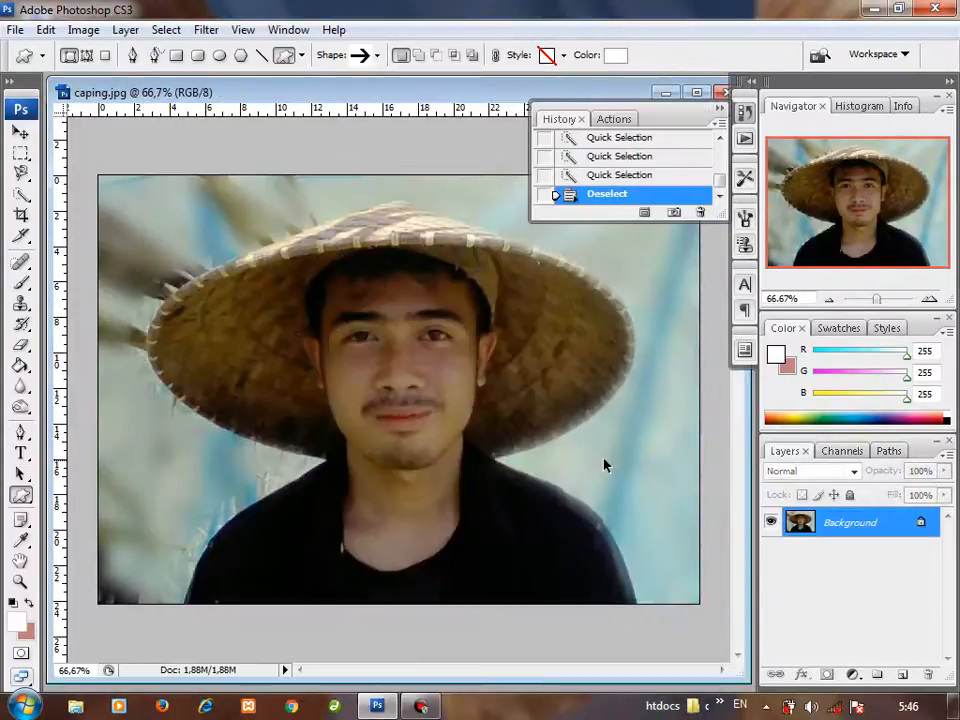
Step: Switch from the Line tool to the Pen tool and back to the Custom Shape tool to compare their options
click(261, 55)
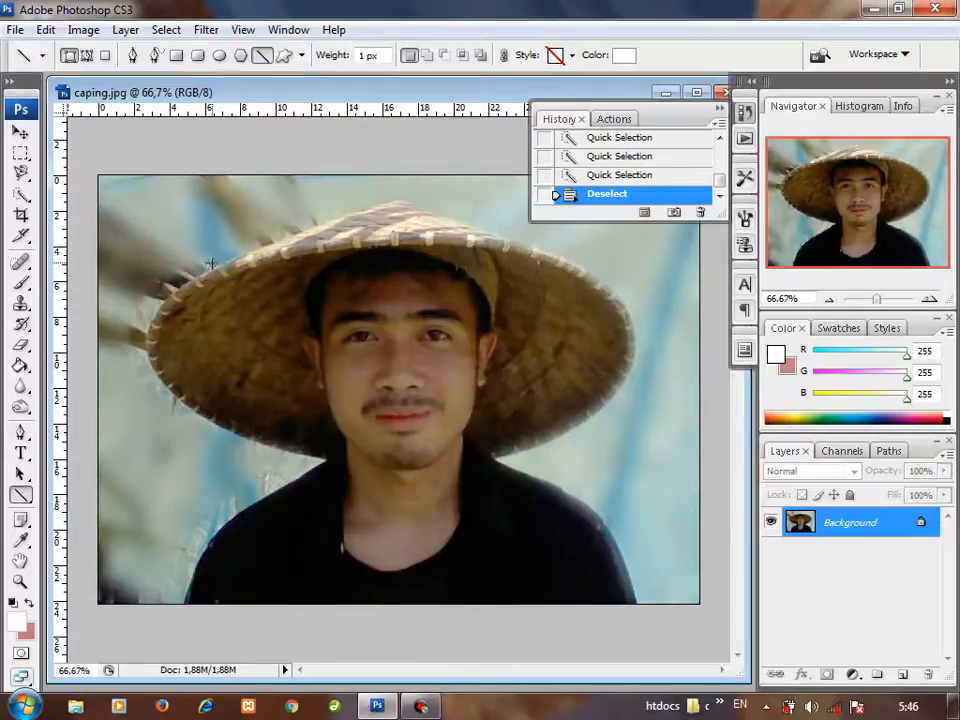
click(42, 56)
click(267, 60)
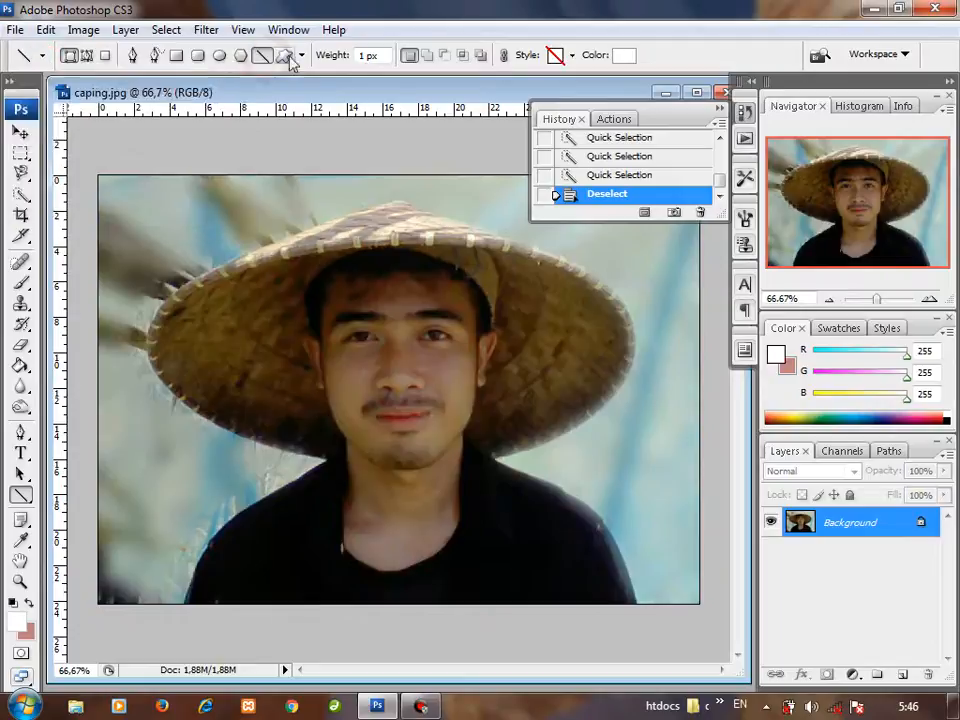
click(302, 56)
click(302, 55)
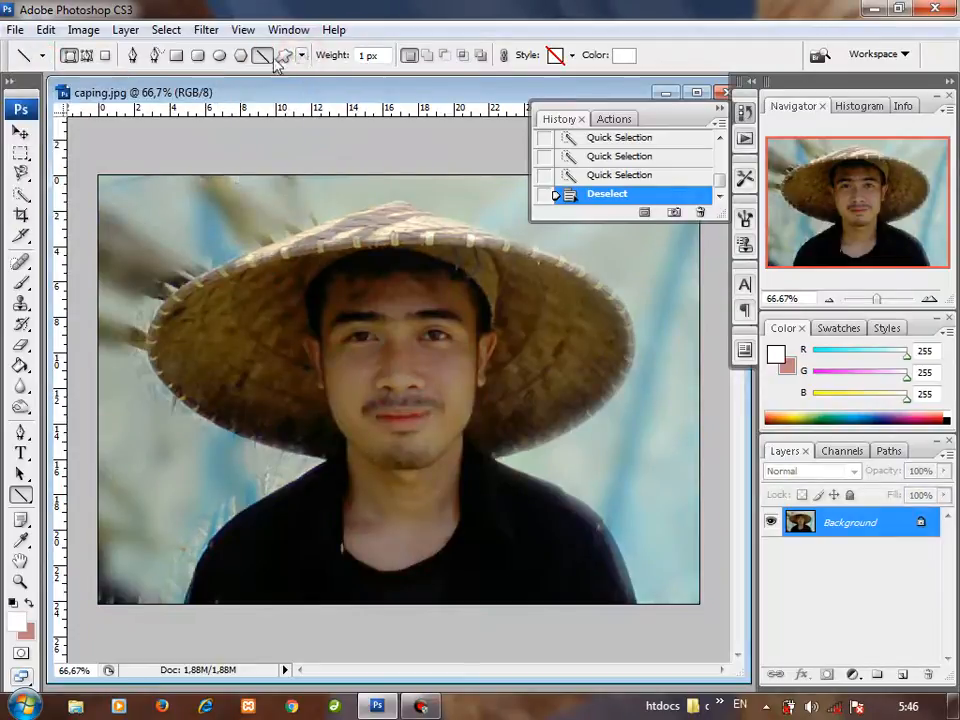
click(132, 56)
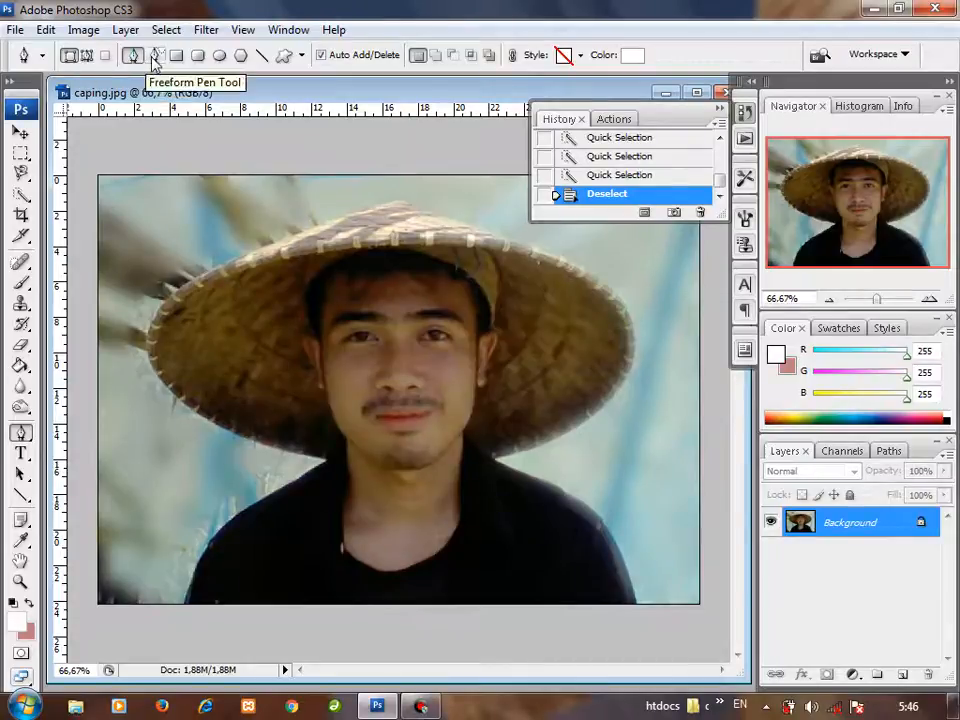
drag(205, 233, 277, 248)
key(ctrl+z)
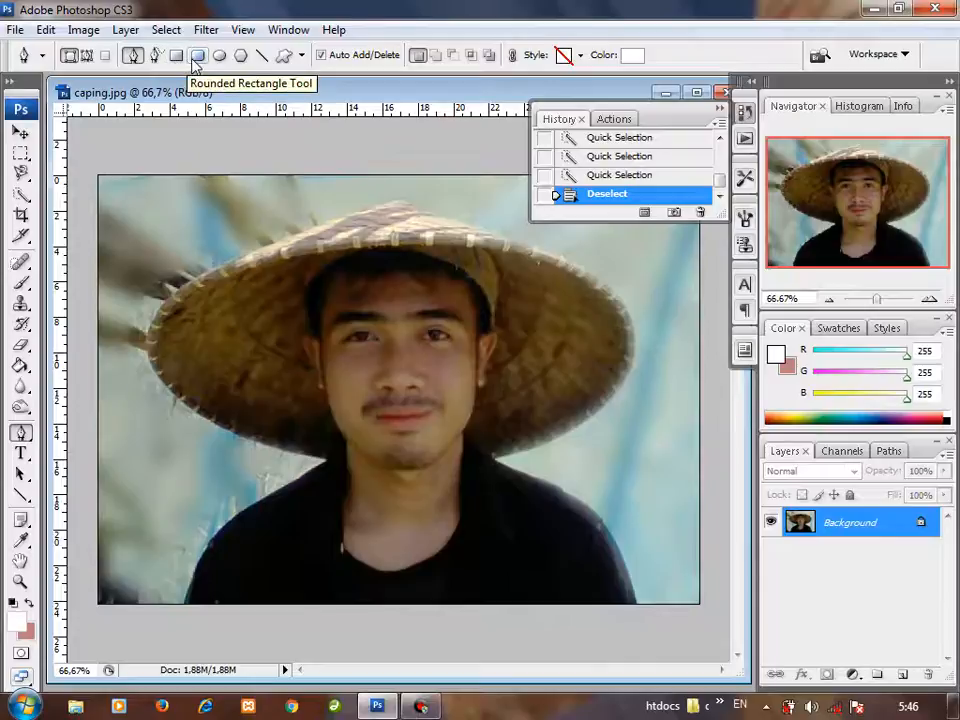
click(285, 56)
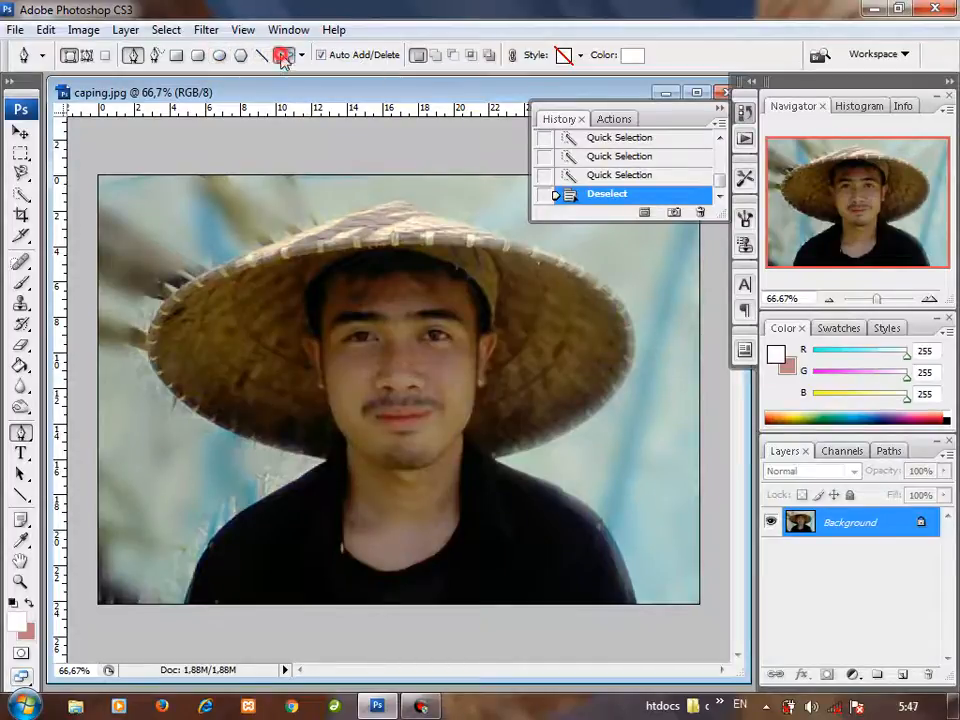
Step: Choose the Pen tool and set its shape layer color to dark red (RGB 141, 52, 52)
click(132, 56)
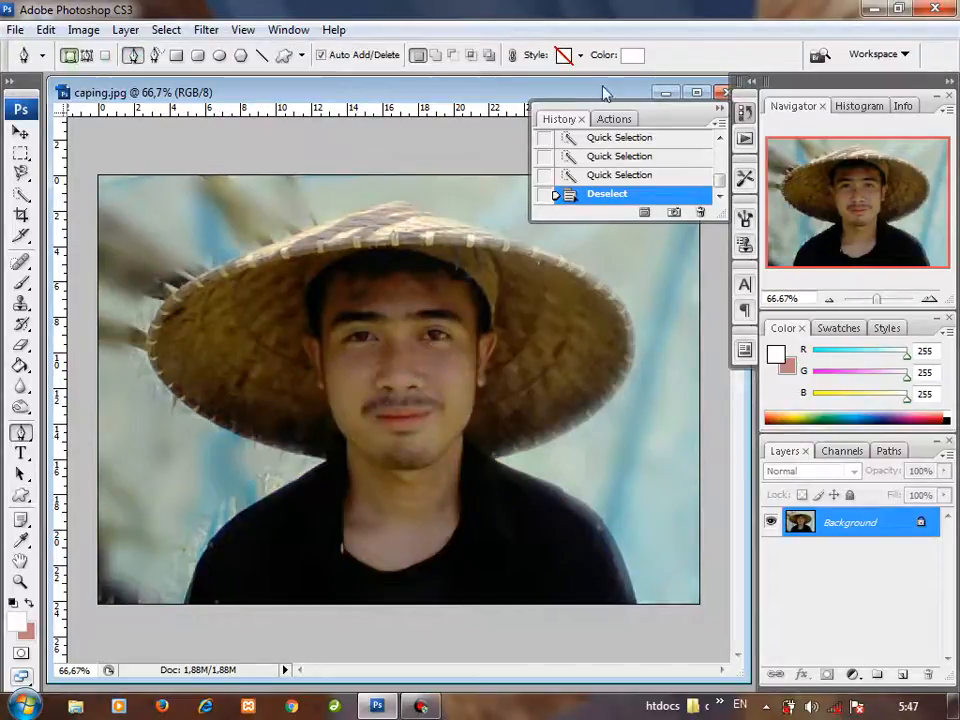
click(633, 56)
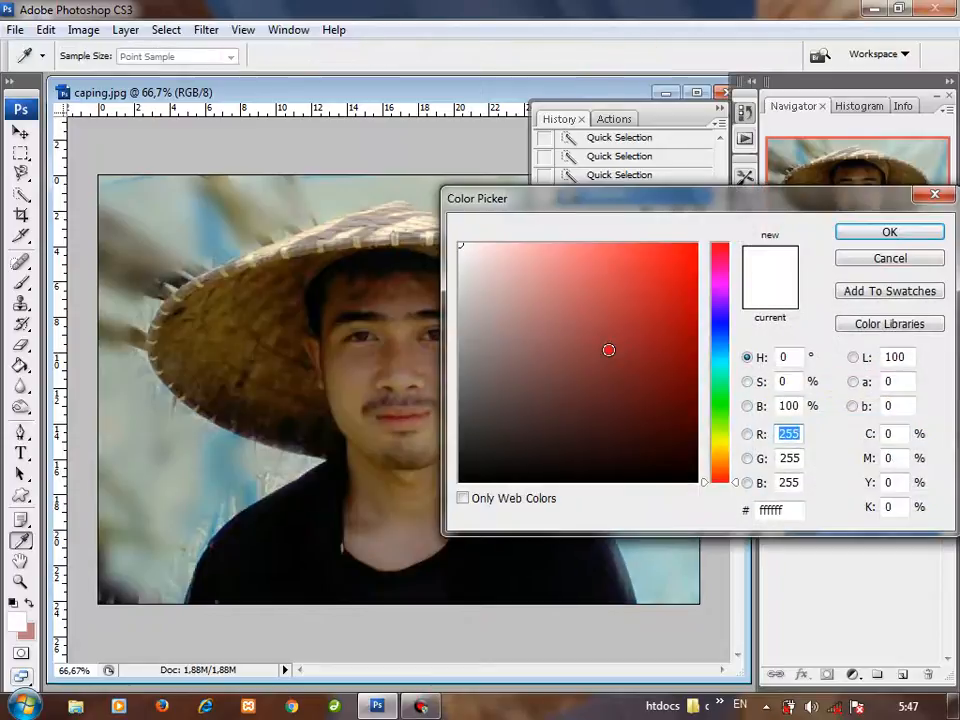
click(609, 350)
key(Return)
key(ctrl+d)
Step: Draw a closed five-point red shape with the Pen tool, spanning the upper-left background, the hat's left side and the nose
click(145, 185)
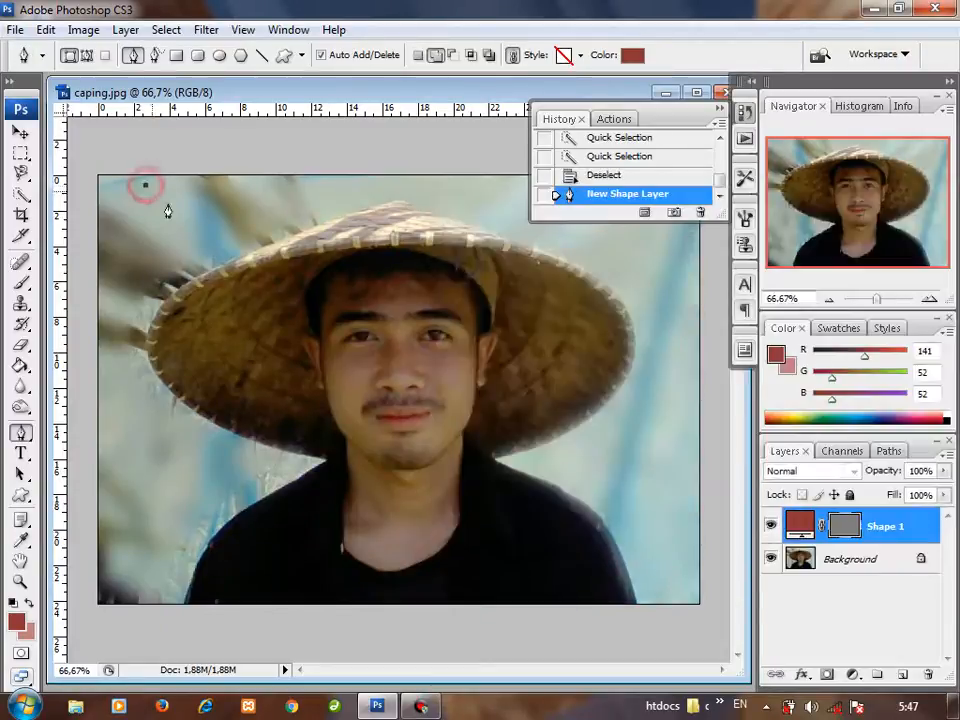
click(311, 216)
click(392, 378)
click(244, 415)
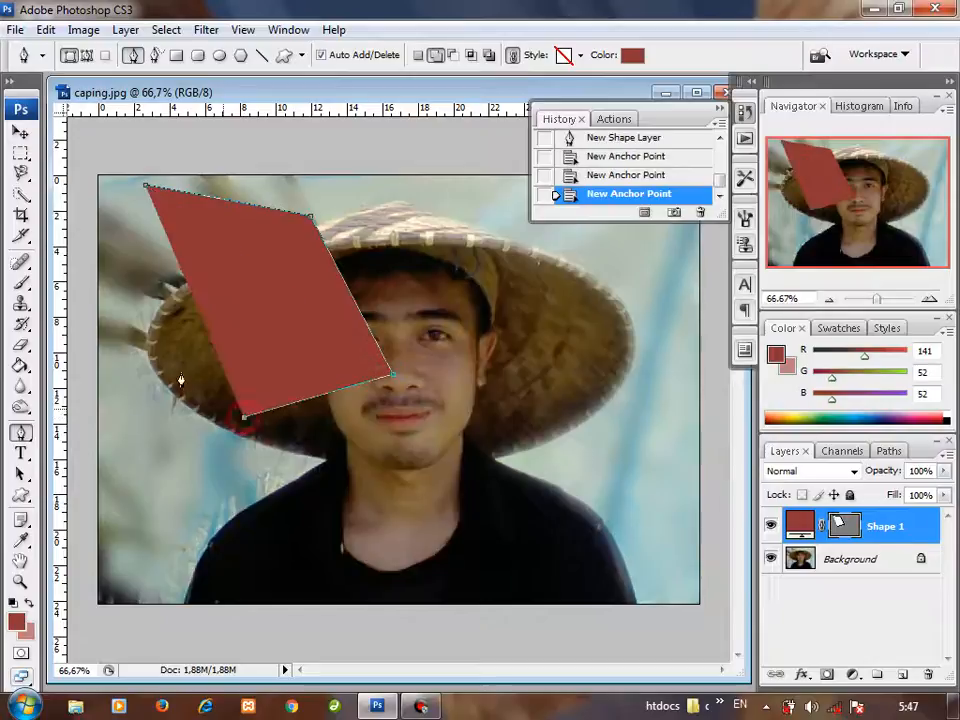
click(150, 314)
click(146, 188)
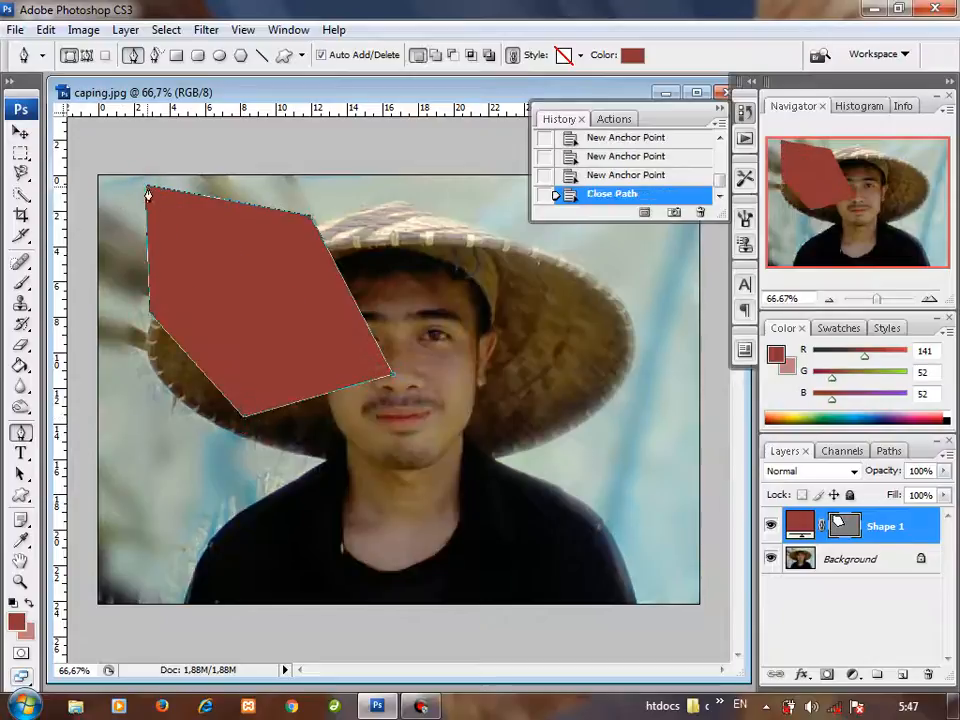
Step: Make a new anti-aliased selection with 0-pixel feather from the red shape's path, and deselect it
right_click(268, 320)
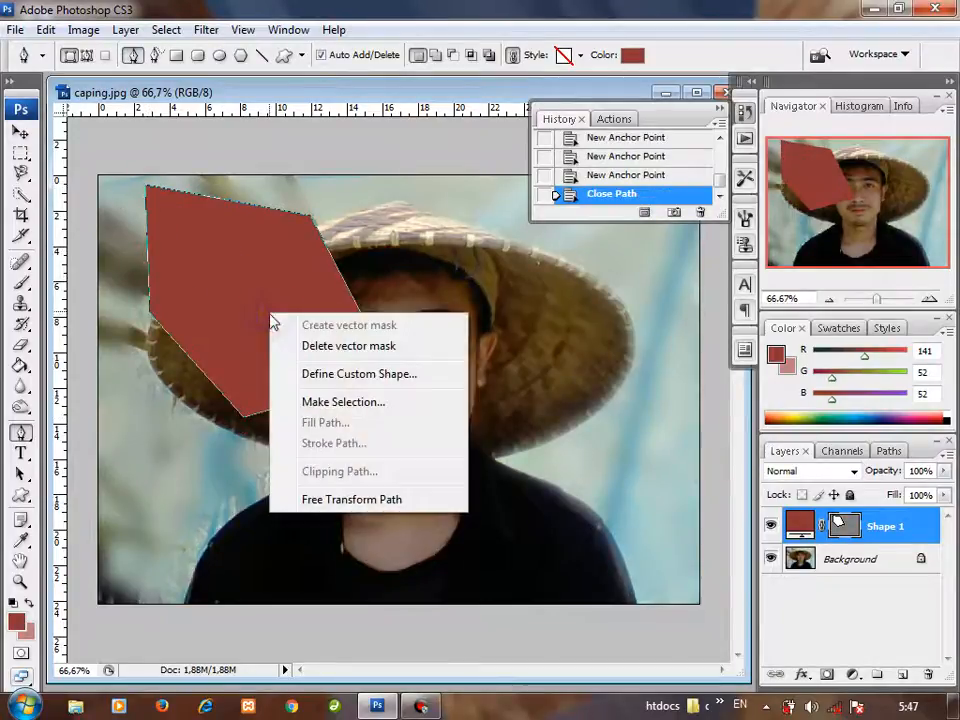
click(338, 401)
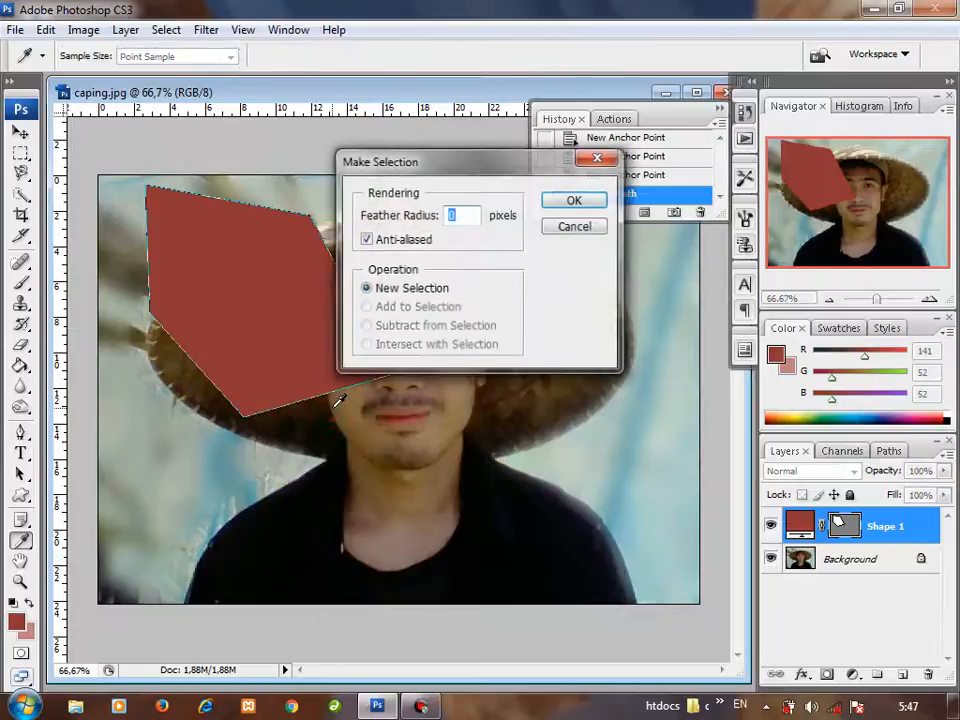
click(566, 203)
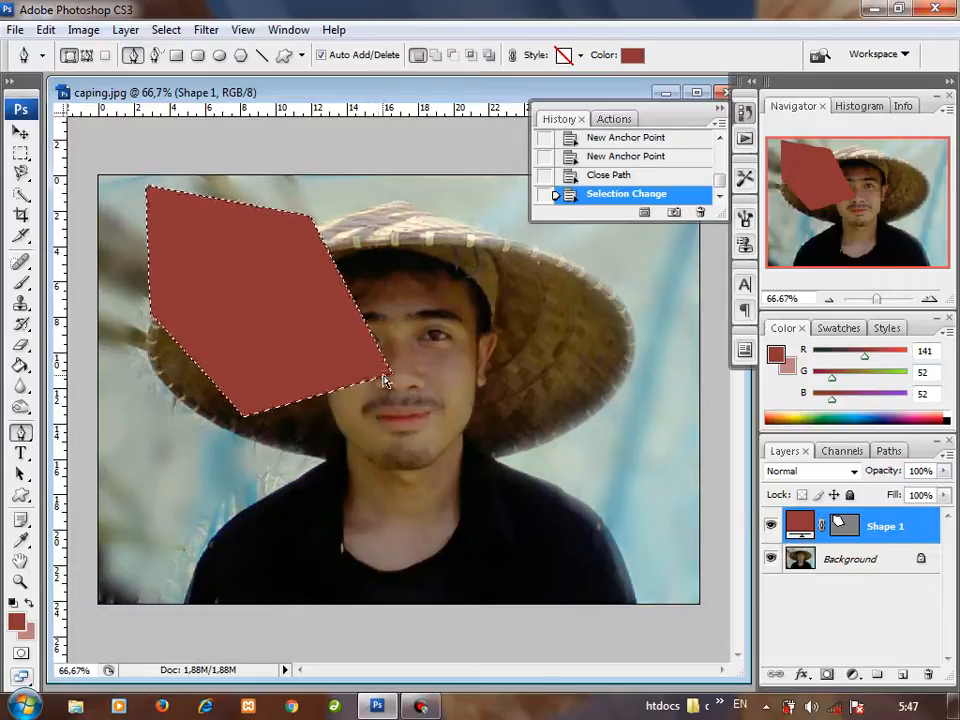
key(ctrl+d)
Step: Step back through the history to the red shape's earlier anchor points and delete its shape layer
click(608, 178)
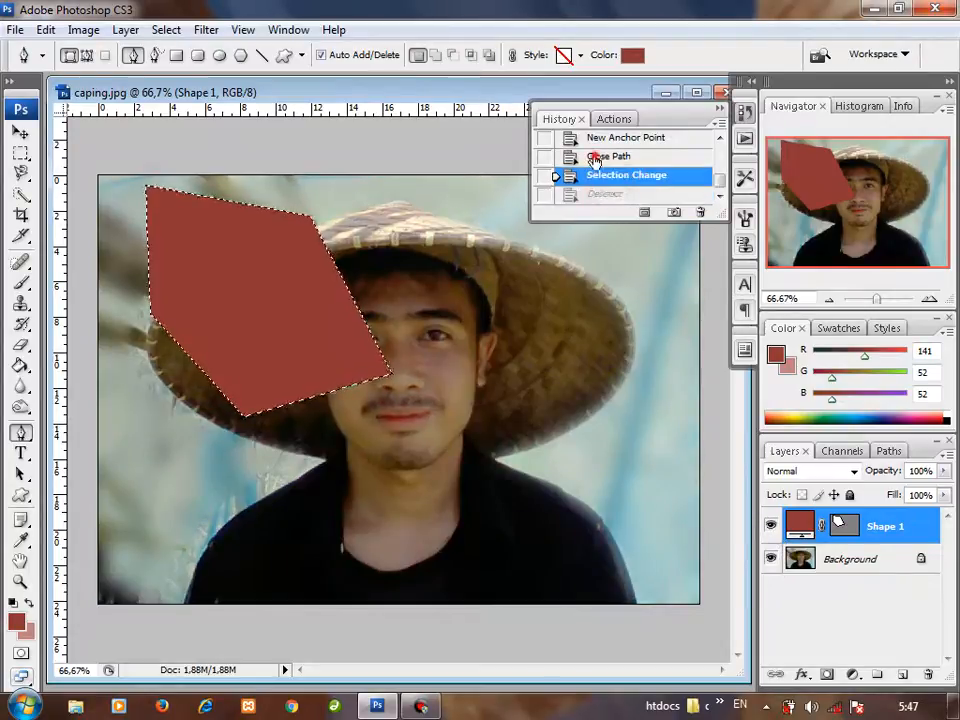
click(596, 158)
click(599, 140)
scroll(596, 158, up, 1)
click(600, 172)
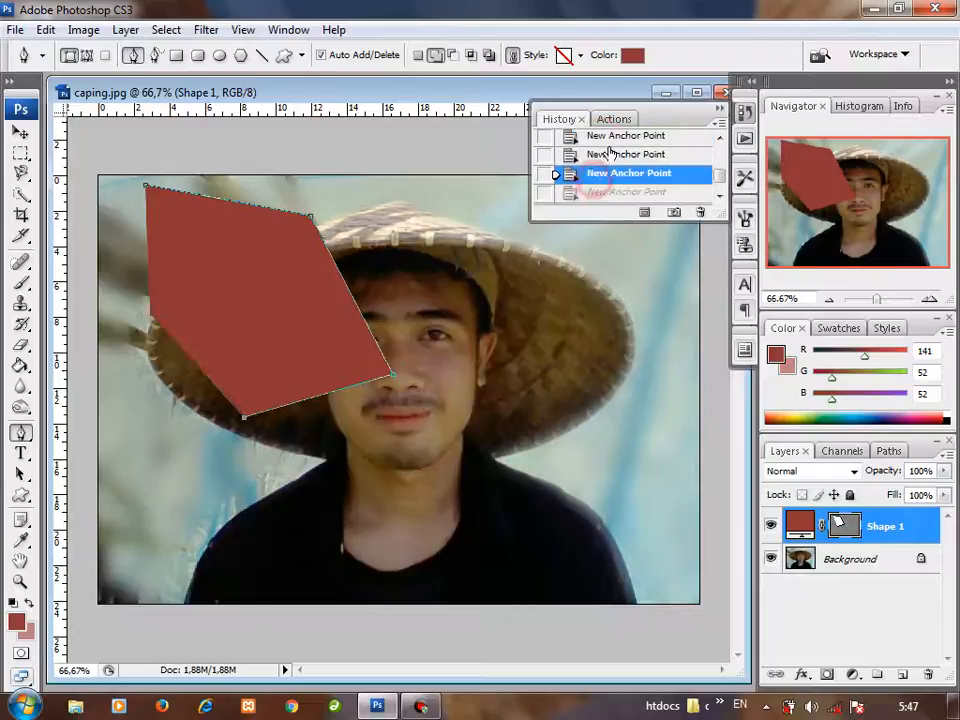
click(606, 154)
drag(797, 535, 927, 675)
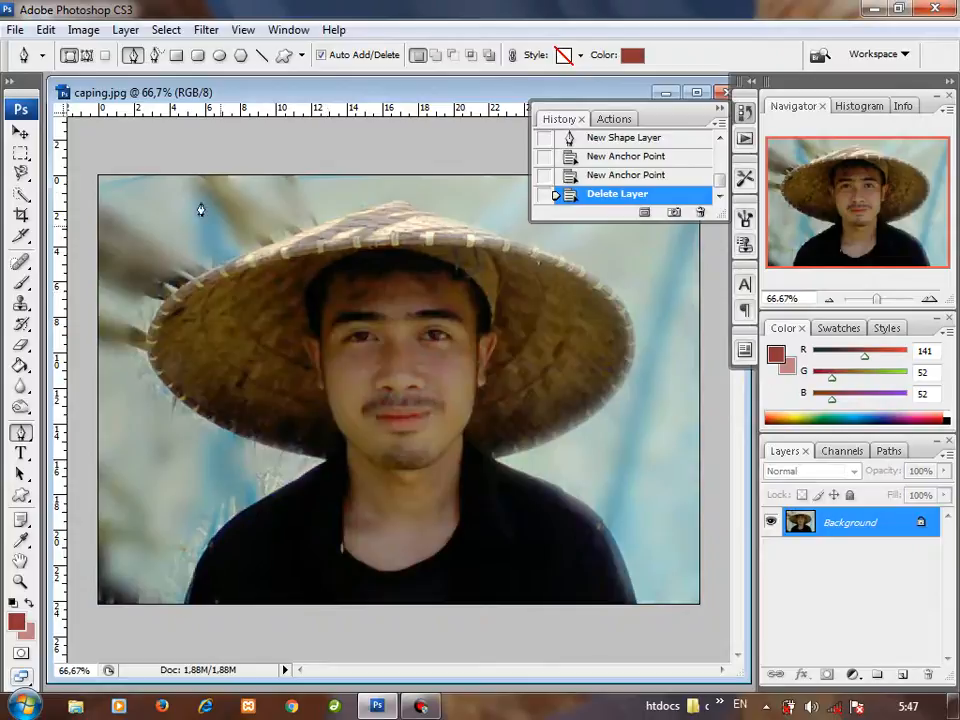
Step: Set the Pen tool to Paths mode and start a path along the hat's upper-left edge up to its peak
click(86, 57)
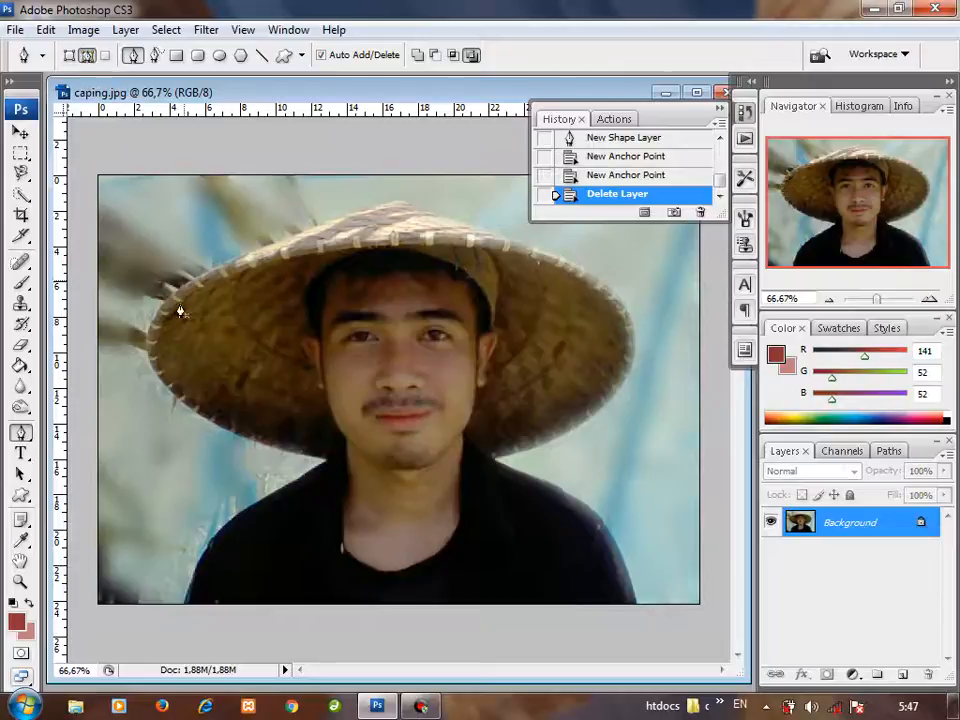
click(224, 264)
click(299, 236)
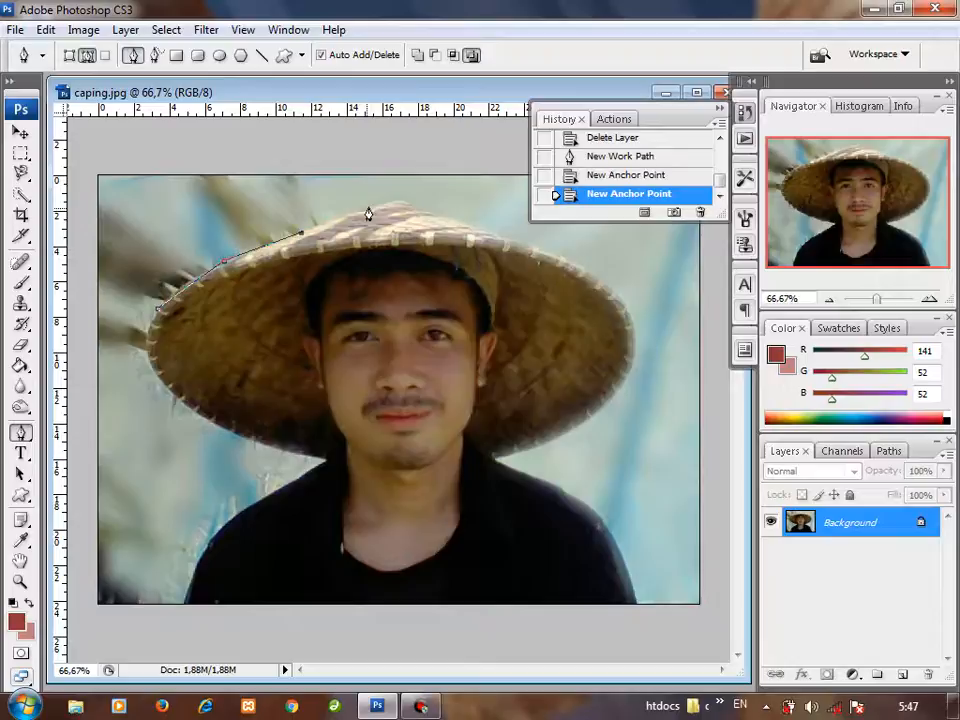
click(370, 206)
click(398, 203)
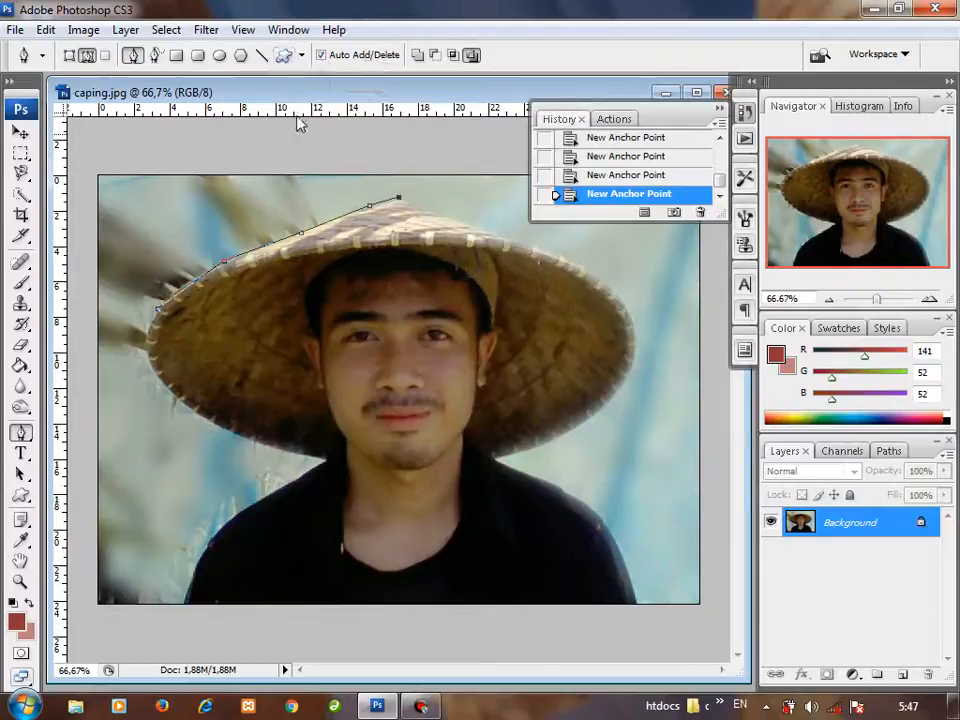
Step: Continue the path from the hat's peak around its right brim to where the hat meets the right shoulder
click(417, 206)
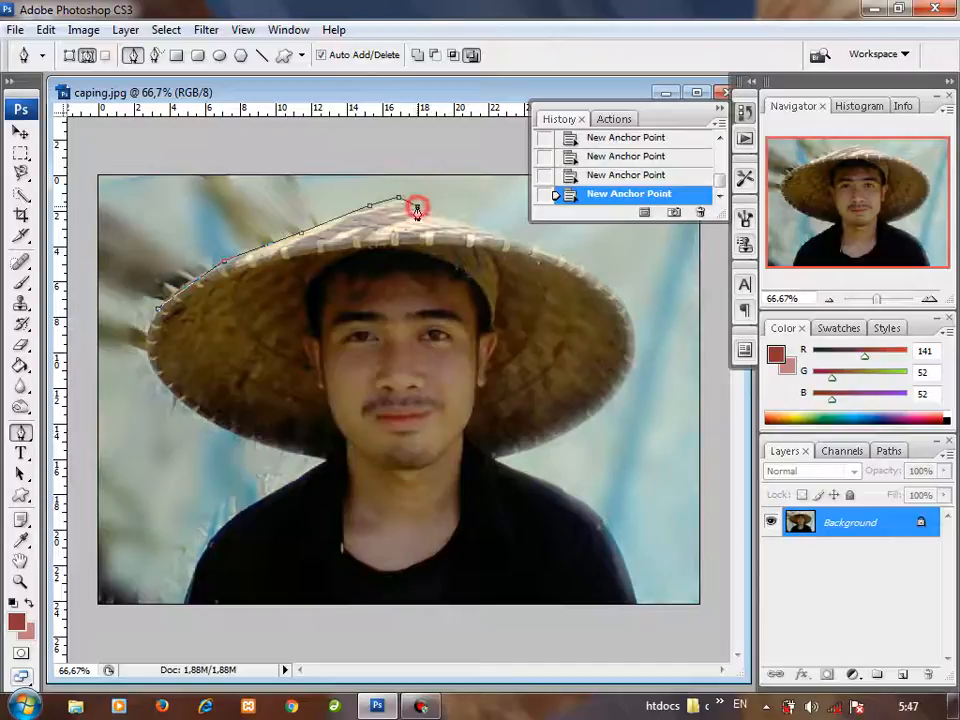
click(469, 224)
click(516, 238)
click(567, 255)
click(611, 290)
click(628, 320)
click(617, 398)
click(522, 447)
click(498, 455)
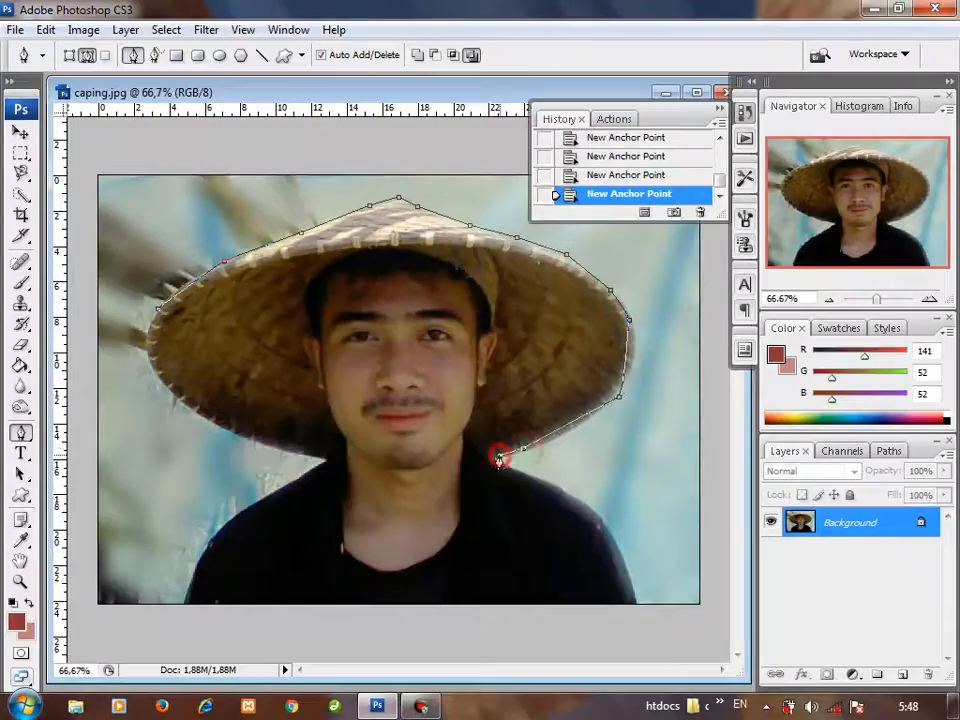
Step: Trace the right shoulder to the photo's bottom edge, cross to the left side, and follow the left shoulder up to the hat
click(553, 487)
click(588, 505)
click(606, 524)
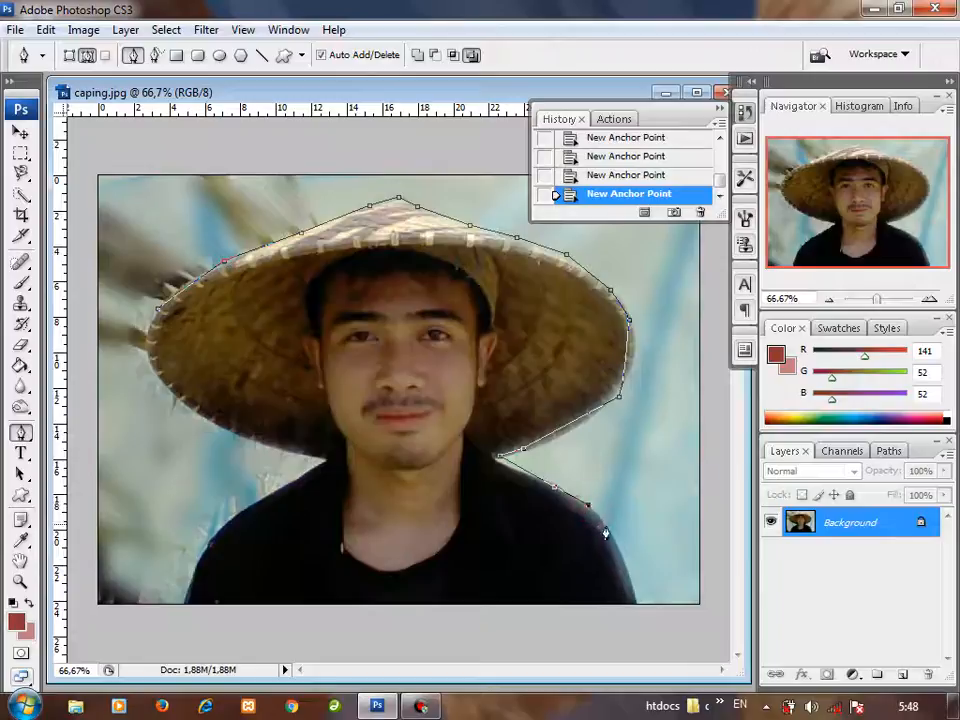
click(634, 606)
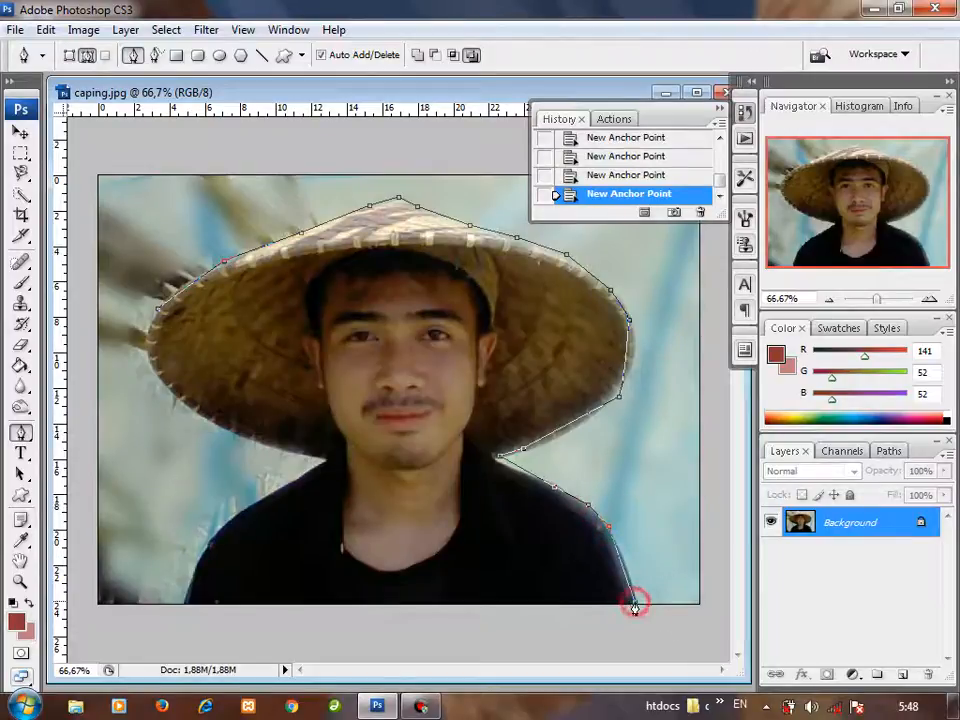
click(185, 605)
click(200, 553)
click(237, 512)
click(325, 466)
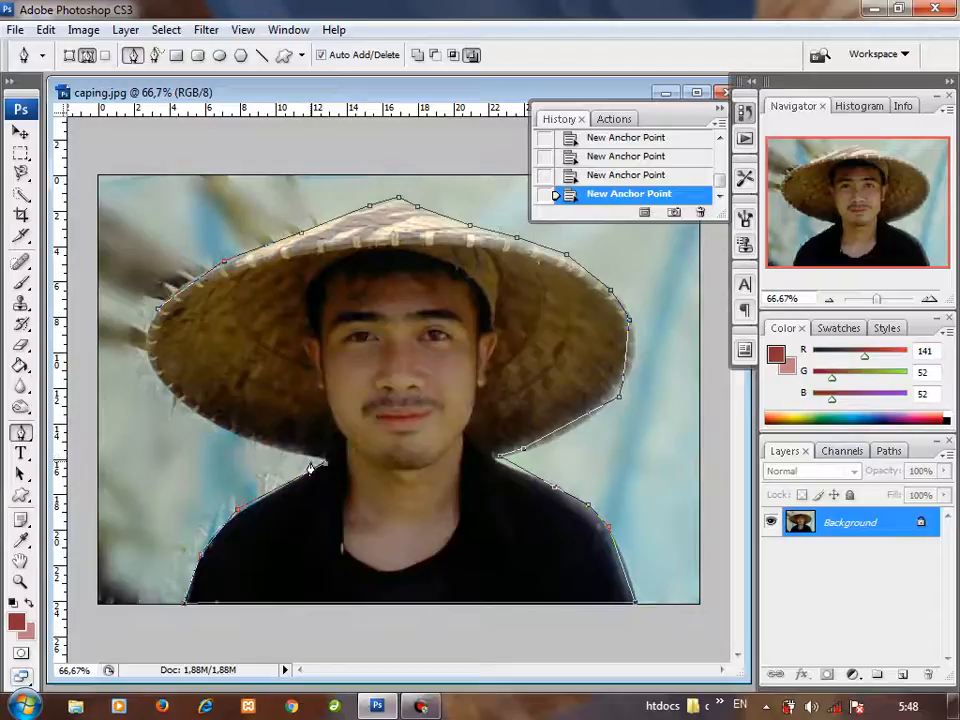
Step: Trace the hat's lower-left brim and close the path at its starting point
click(232, 433)
click(164, 385)
click(144, 360)
click(149, 333)
click(155, 317)
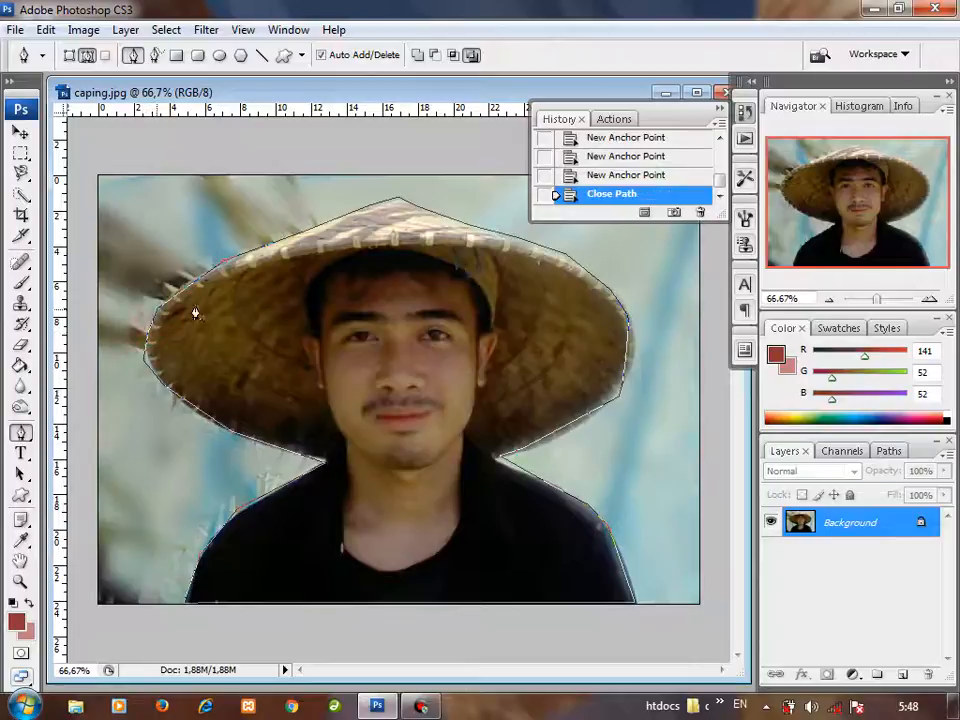
Step: Convert the closed path around the man and his hat into a selection
right_click(397, 257)
right_click(307, 268)
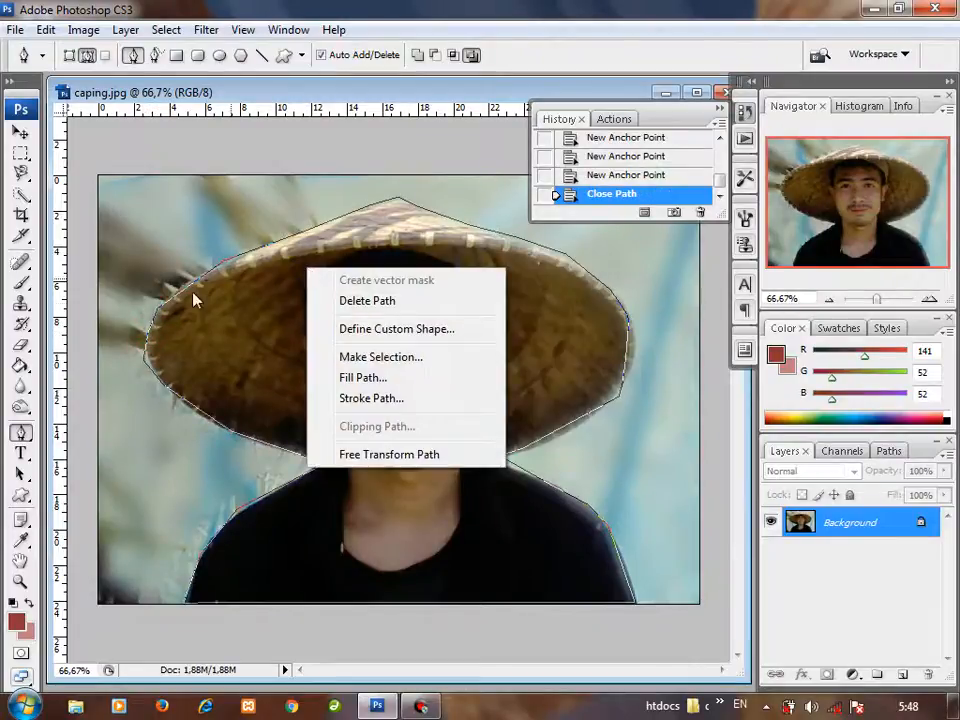
click(381, 357)
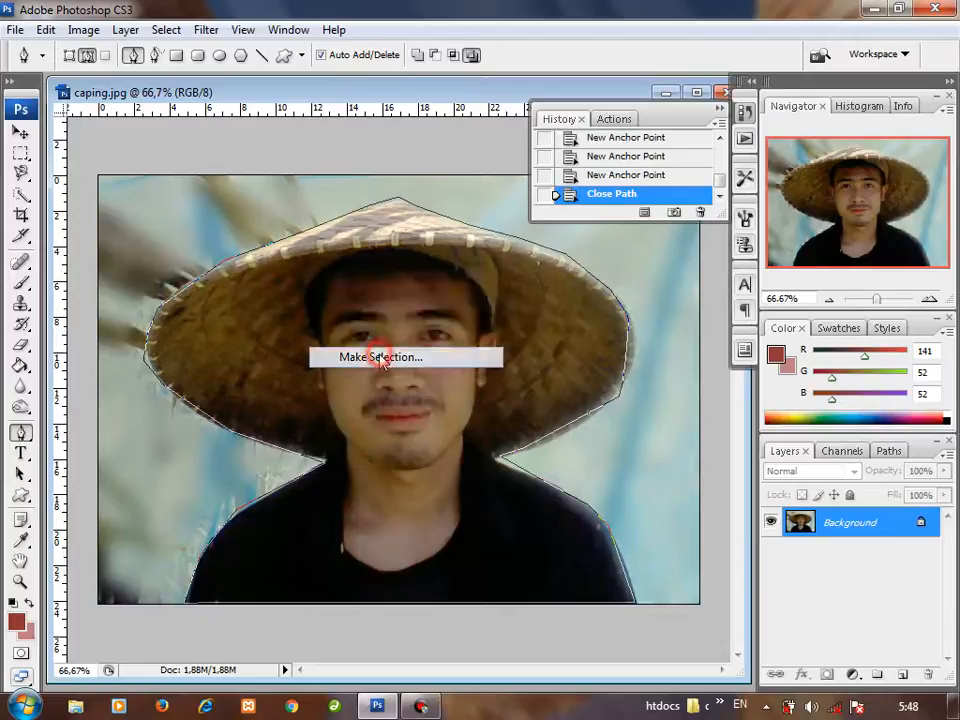
click(573, 202)
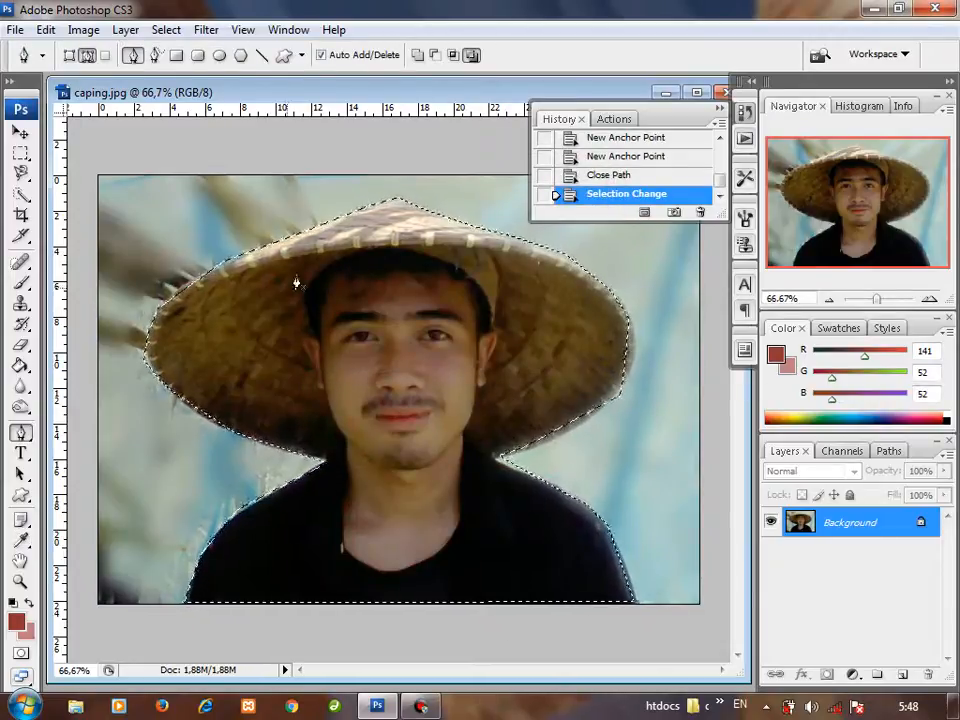
Step: Try duplicating the whole Background layer within caping.jpg while the selection is active, and undo the duplication
right_click(368, 325)
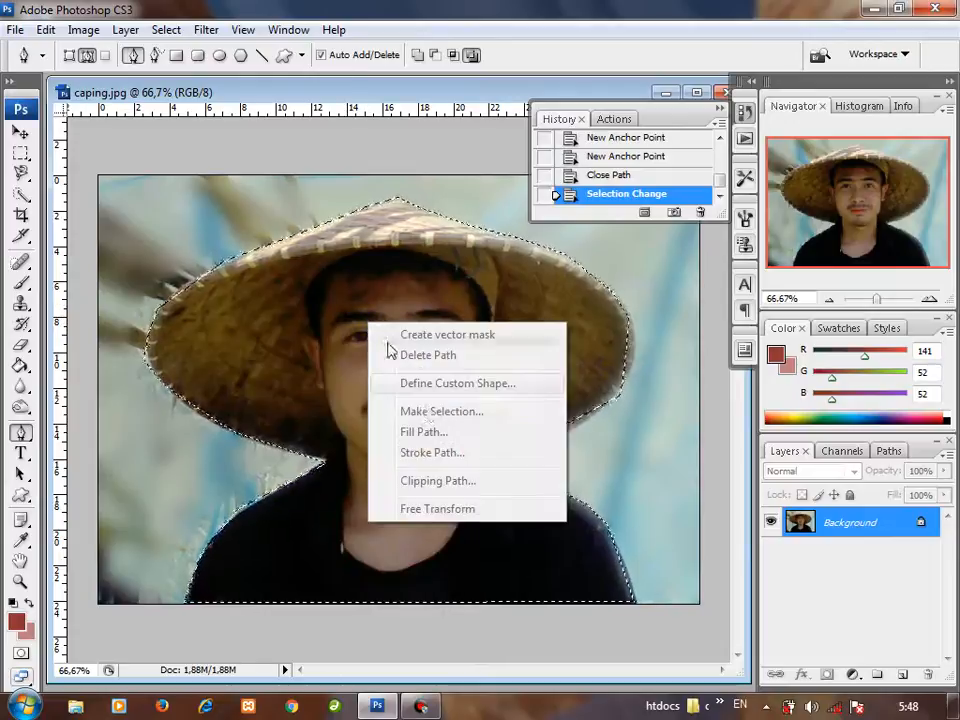
right_click(301, 300)
click(589, 356)
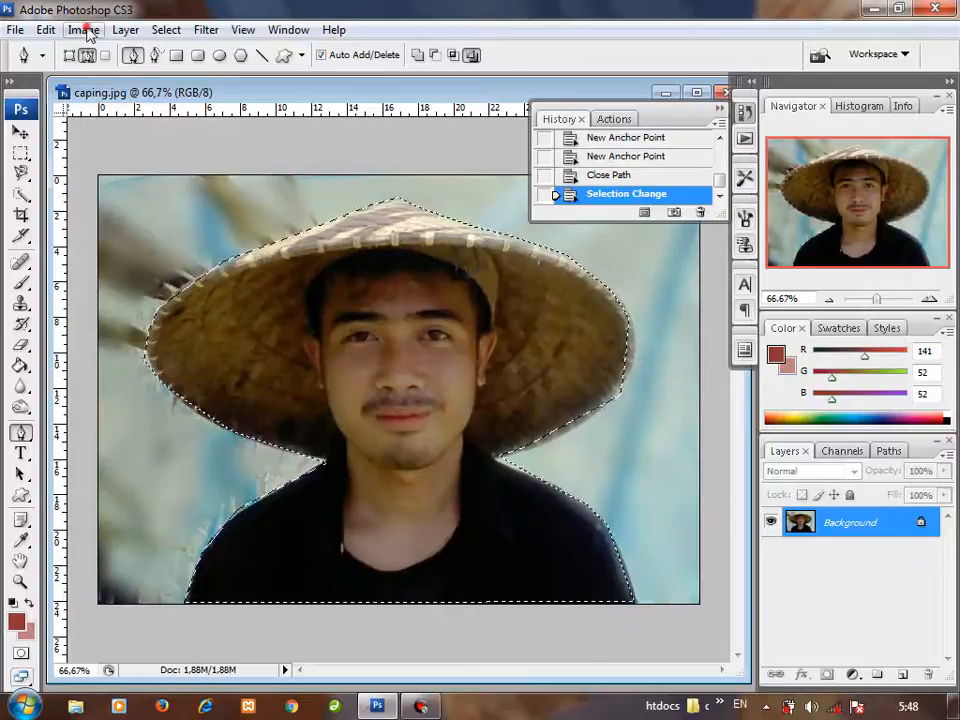
click(45, 30)
mouse_move(80, 32)
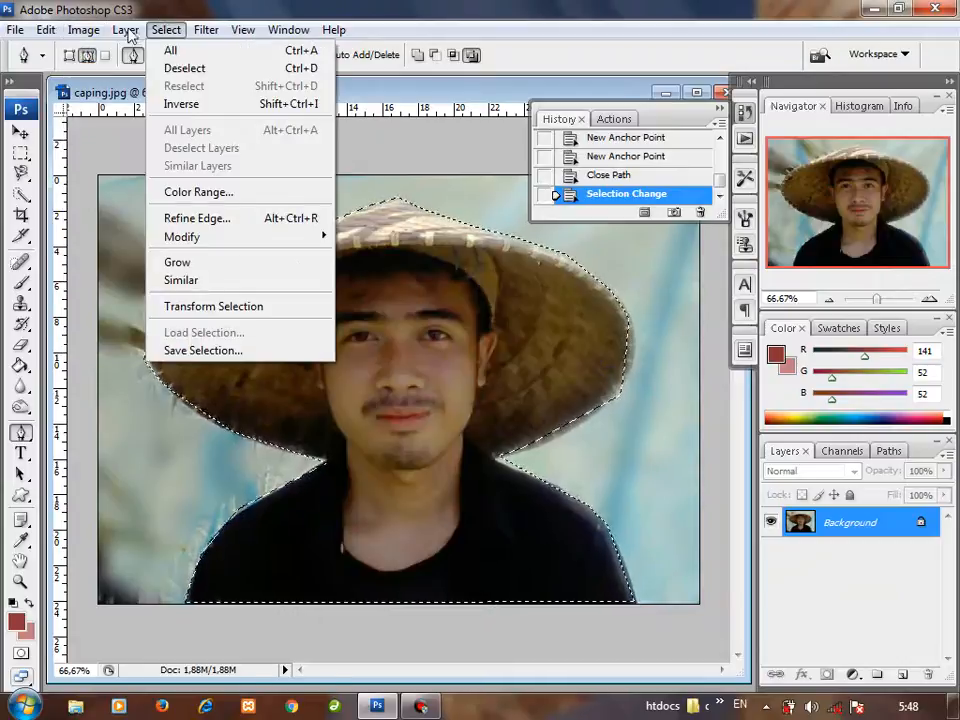
mouse_move(128, 30)
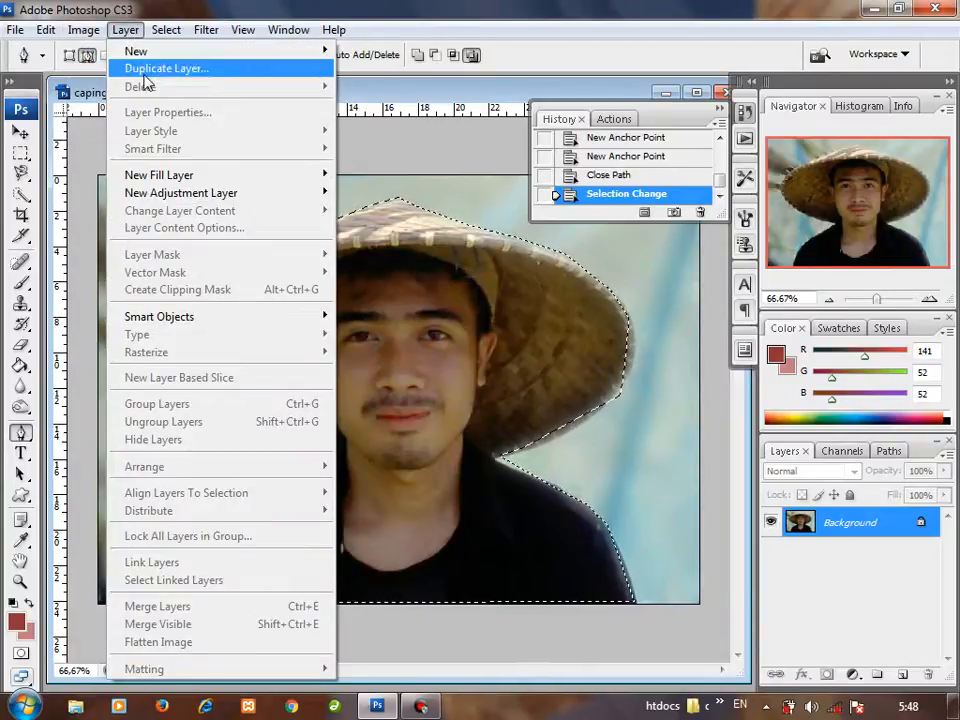
click(143, 70)
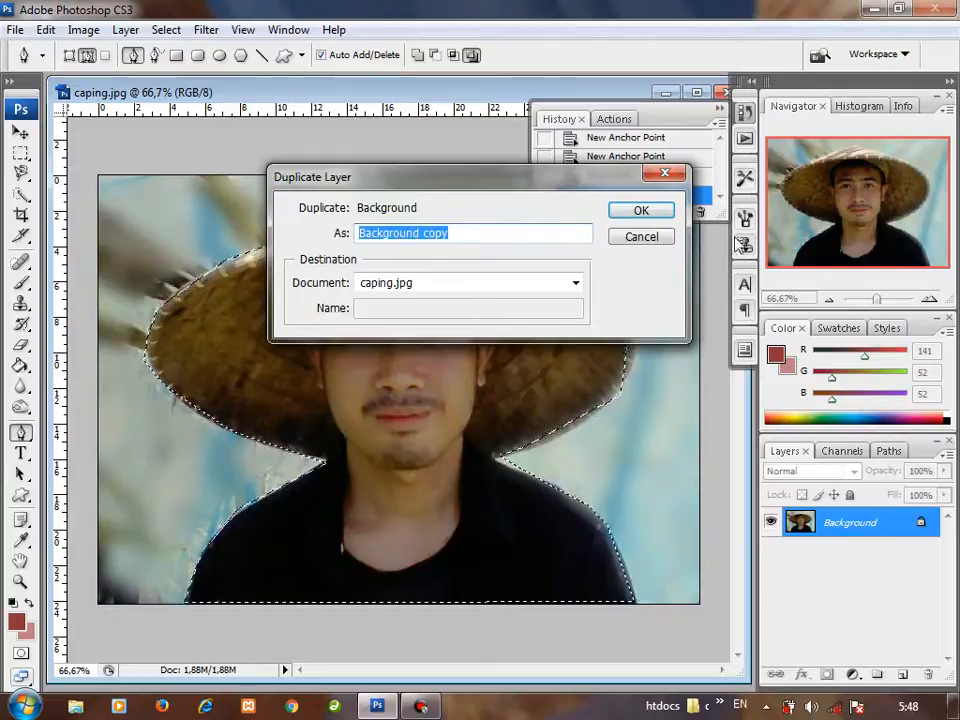
click(640, 211)
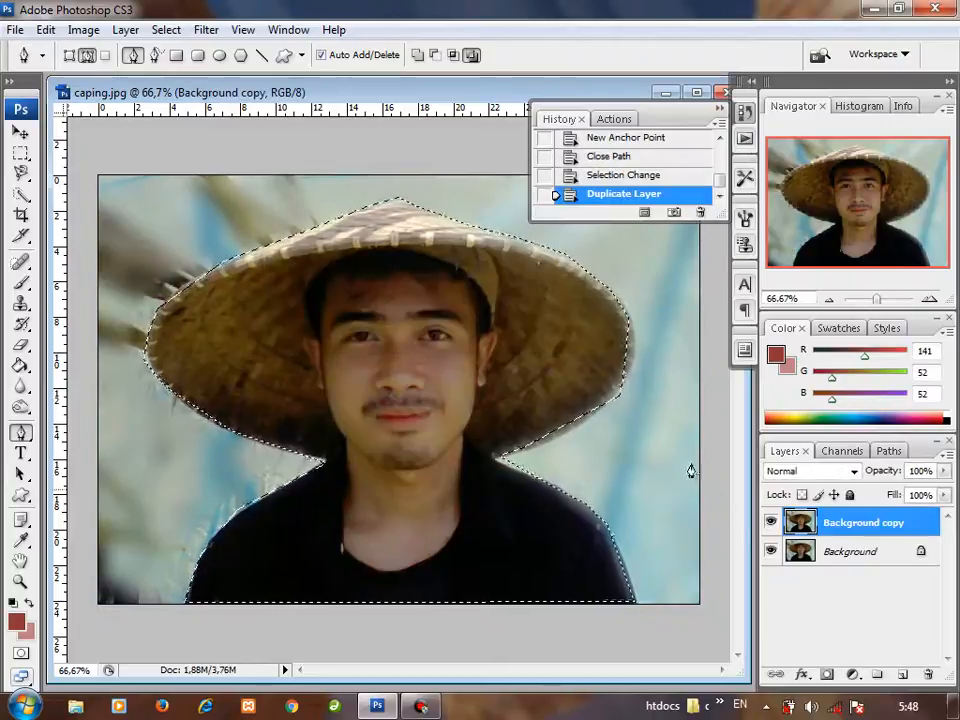
key(ctrl+z)
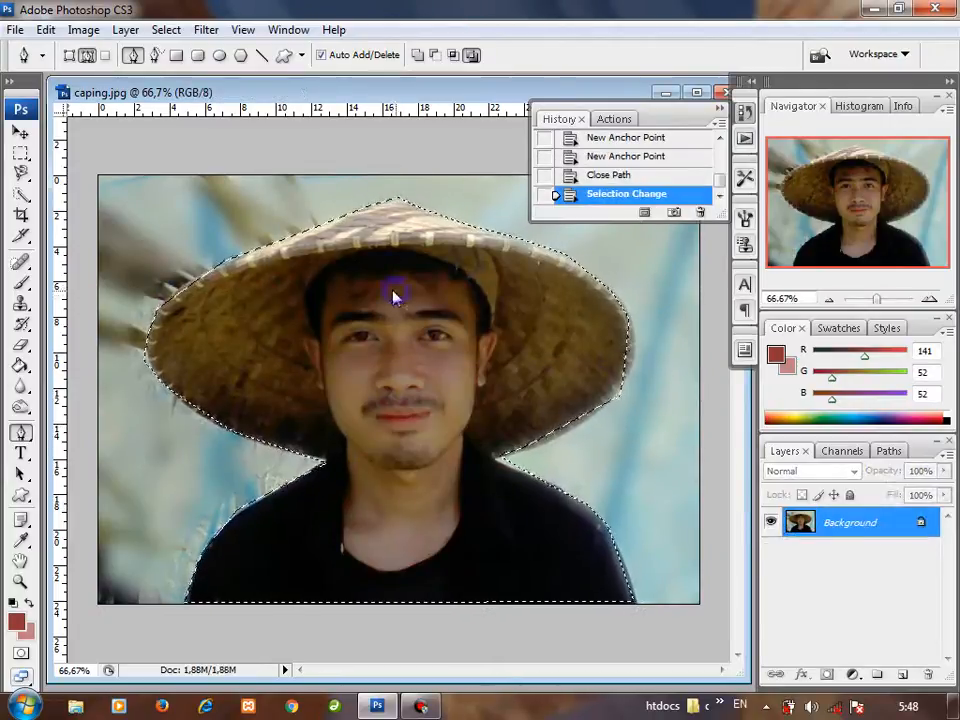
Step: Try copying the selected man and hat onto a new layer, and undo the copy
click(332, 274)
key(ctrl+j)
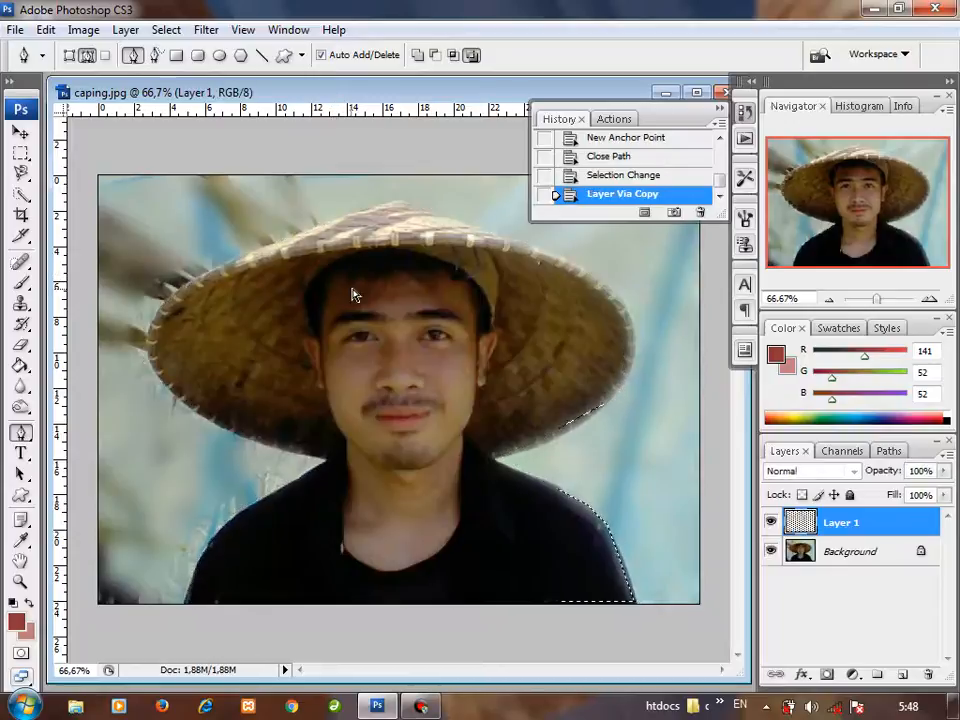
key(ctrl+z)
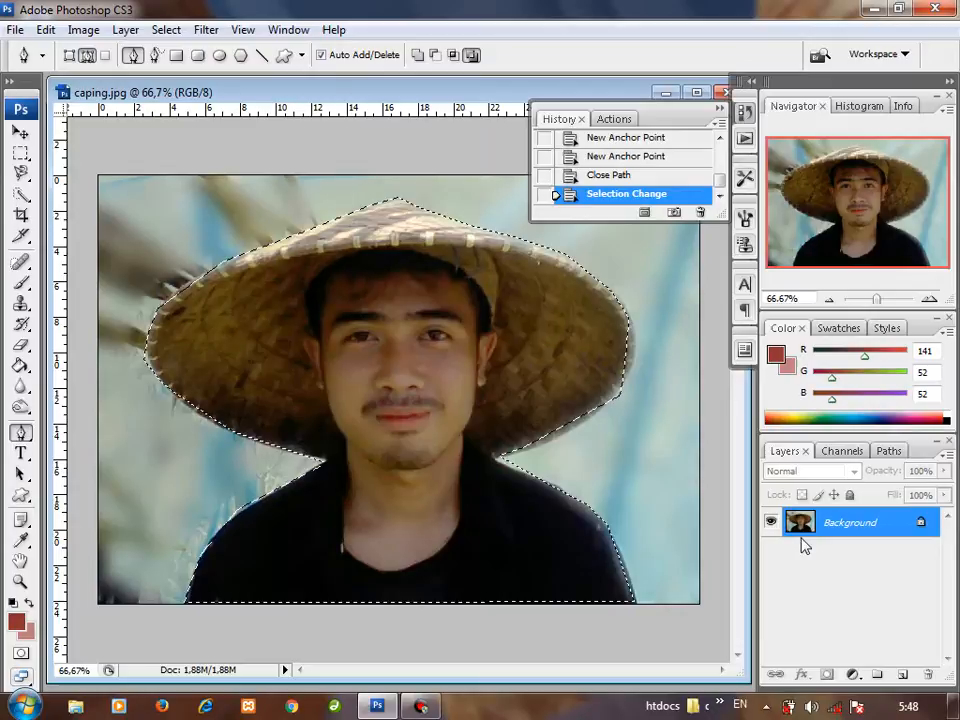
click(85, 30)
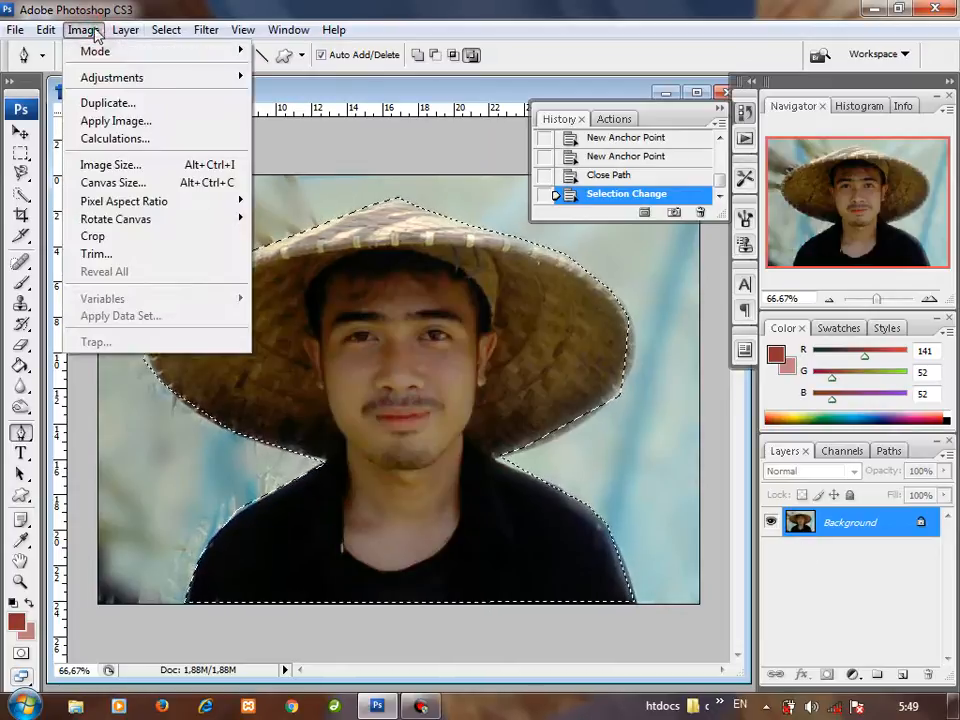
mouse_move(155, 30)
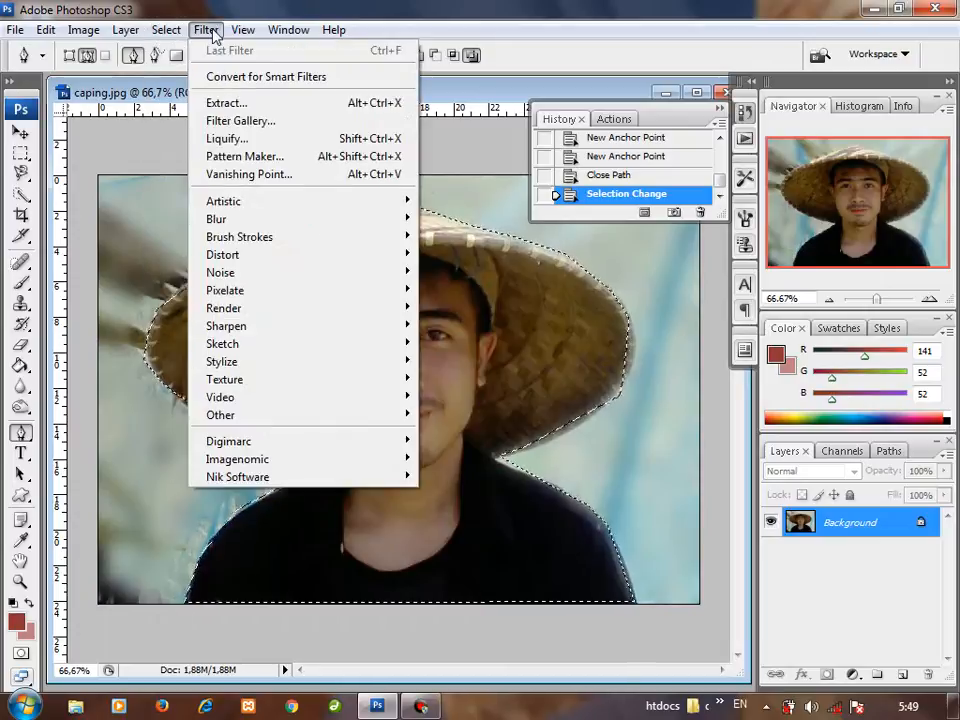
mouse_move(126, 32)
mouse_move(96, 38)
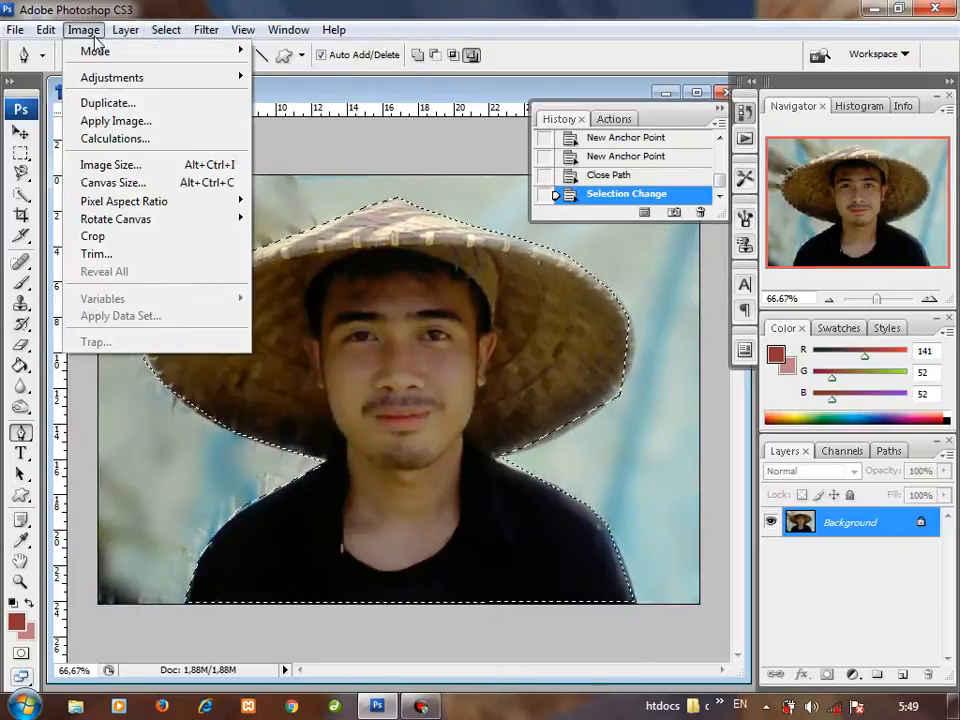
mouse_move(57, 33)
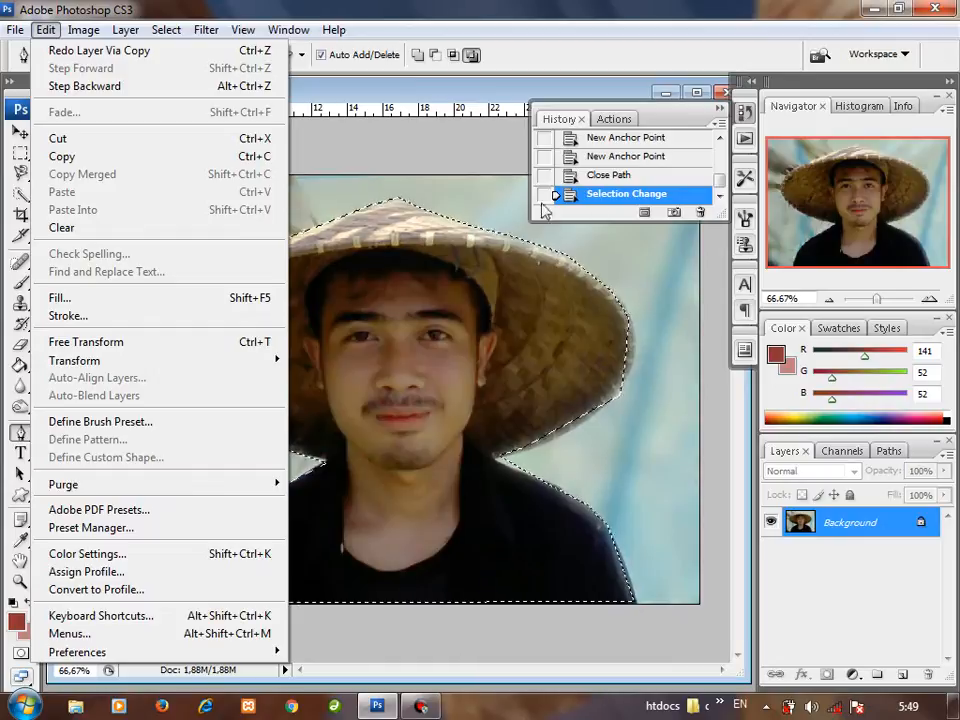
click(725, 184)
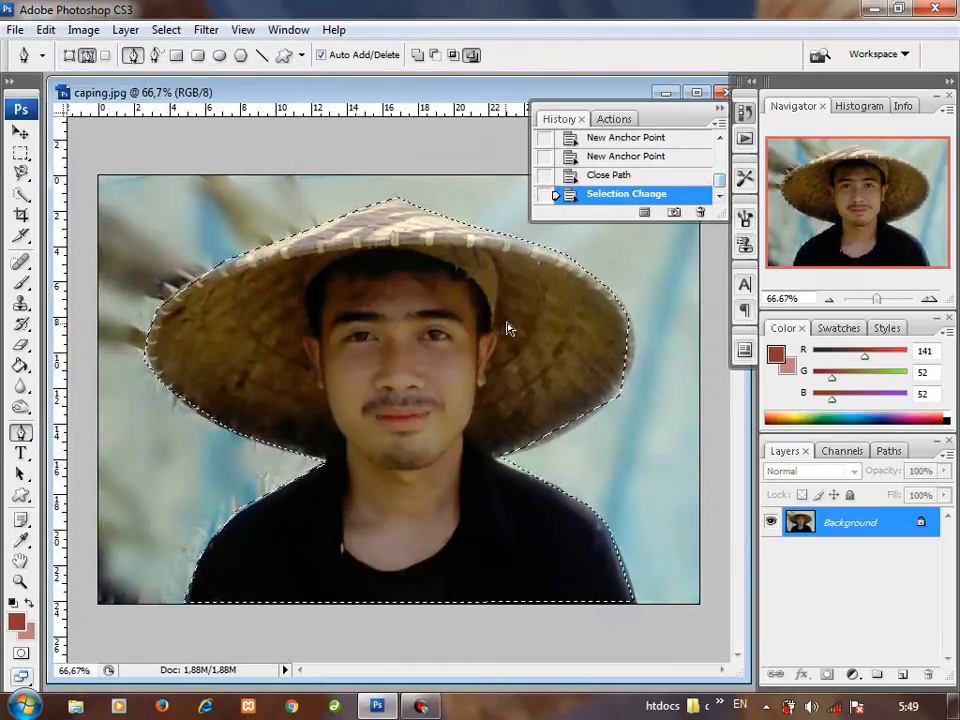
Step: Copy the selected man and hat from the Background onto a new layer with Layer Via Copy
key(ctrl+j)
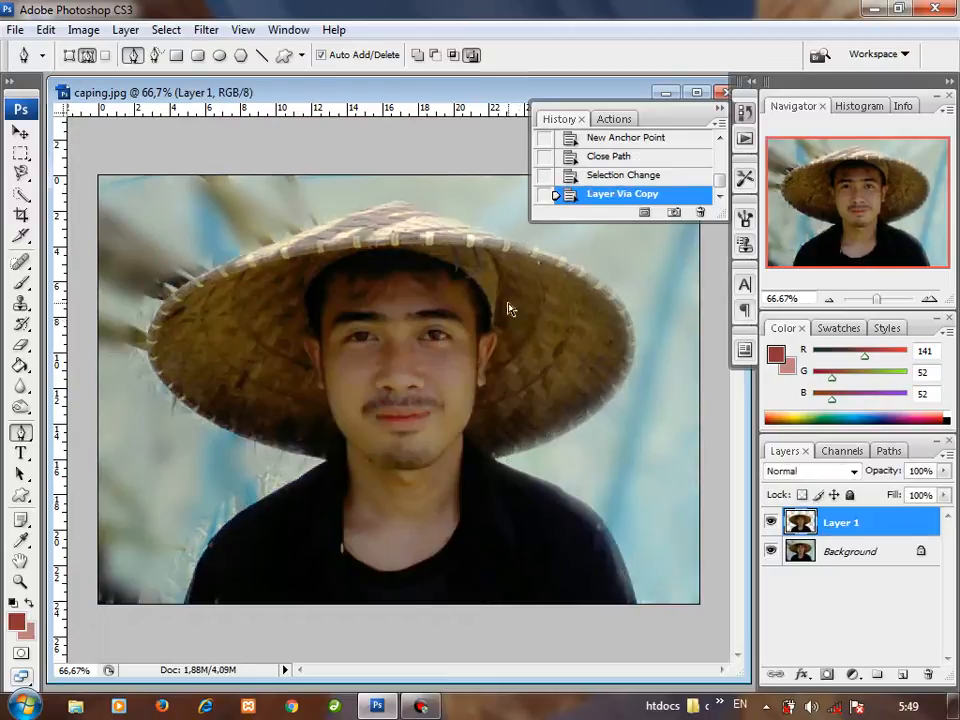
key(ctrl+z)
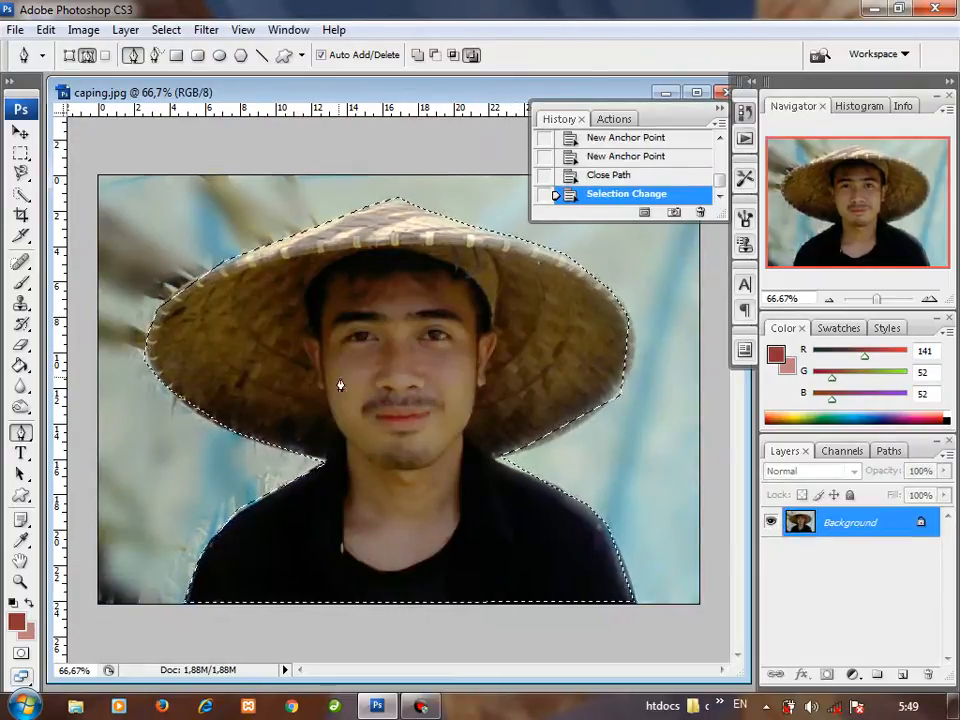
right_click(357, 330)
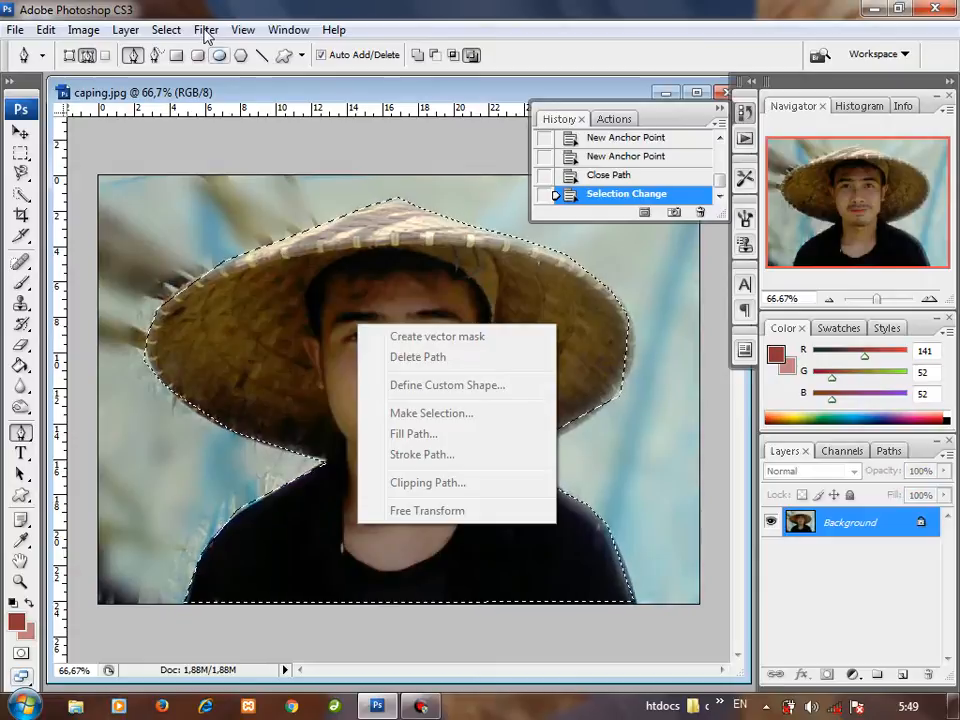
click(162, 30)
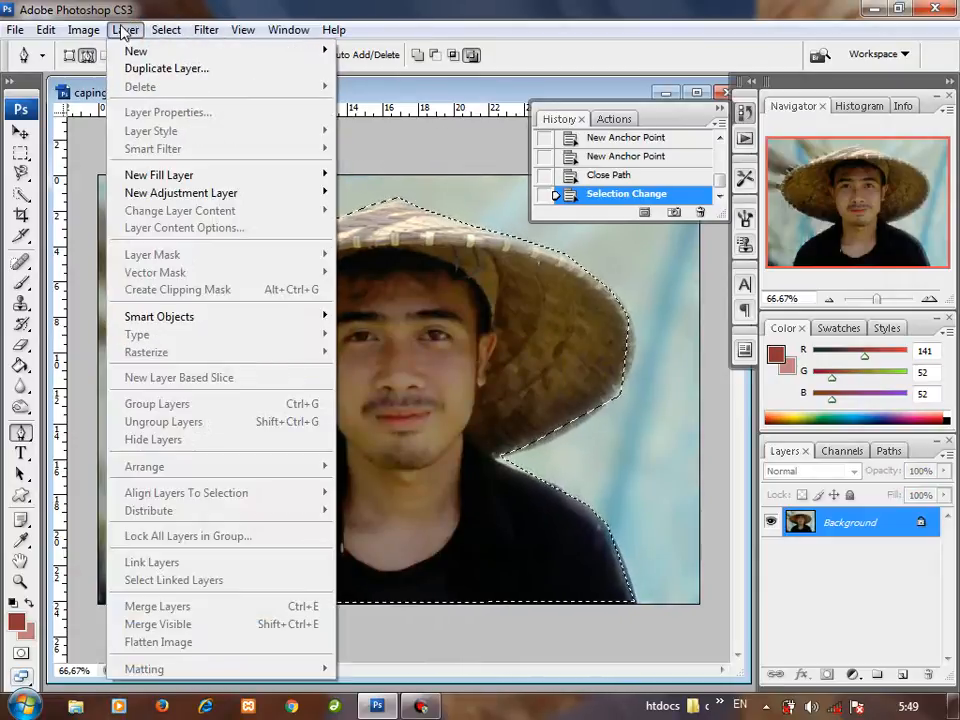
mouse_move(170, 48)
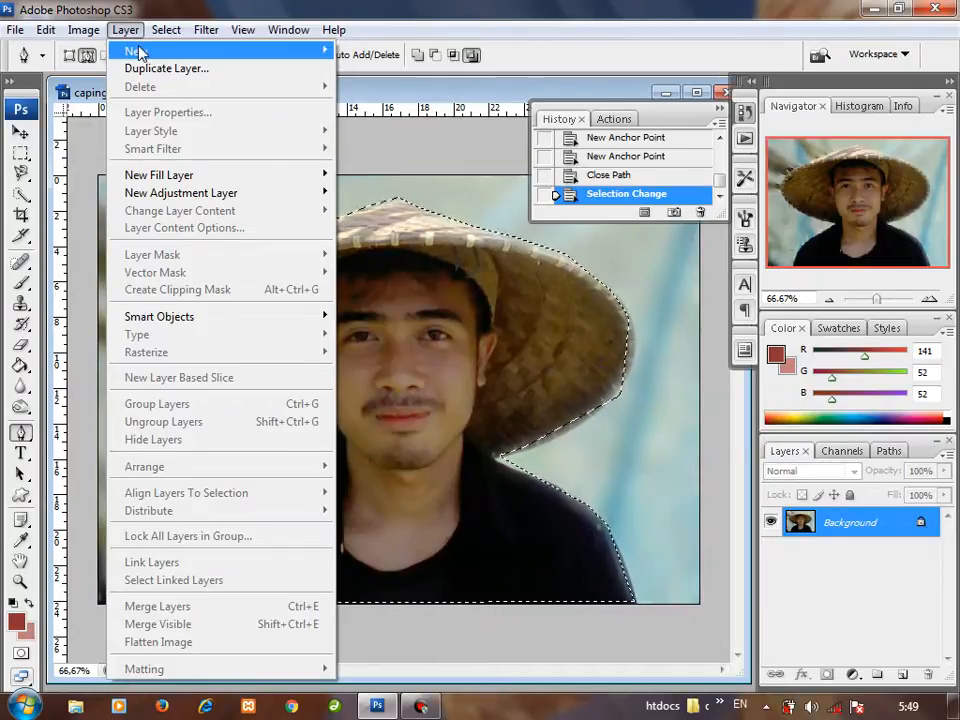
click(384, 130)
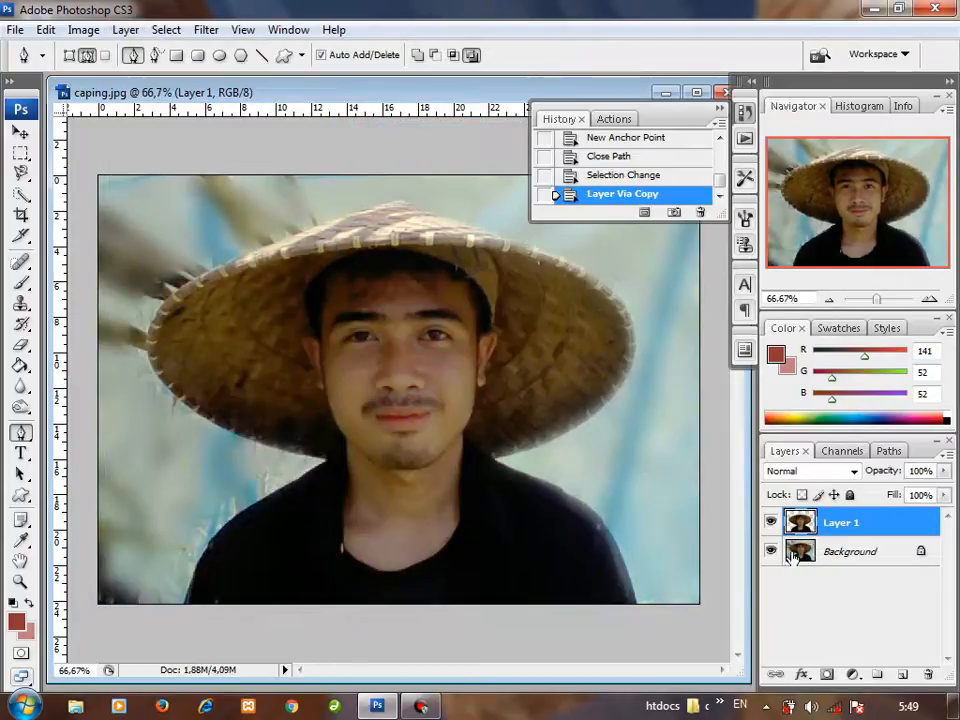
Step: Check the cutout by toggling the visibility of Background and Layer 1, and delete Layer 1
click(771, 552)
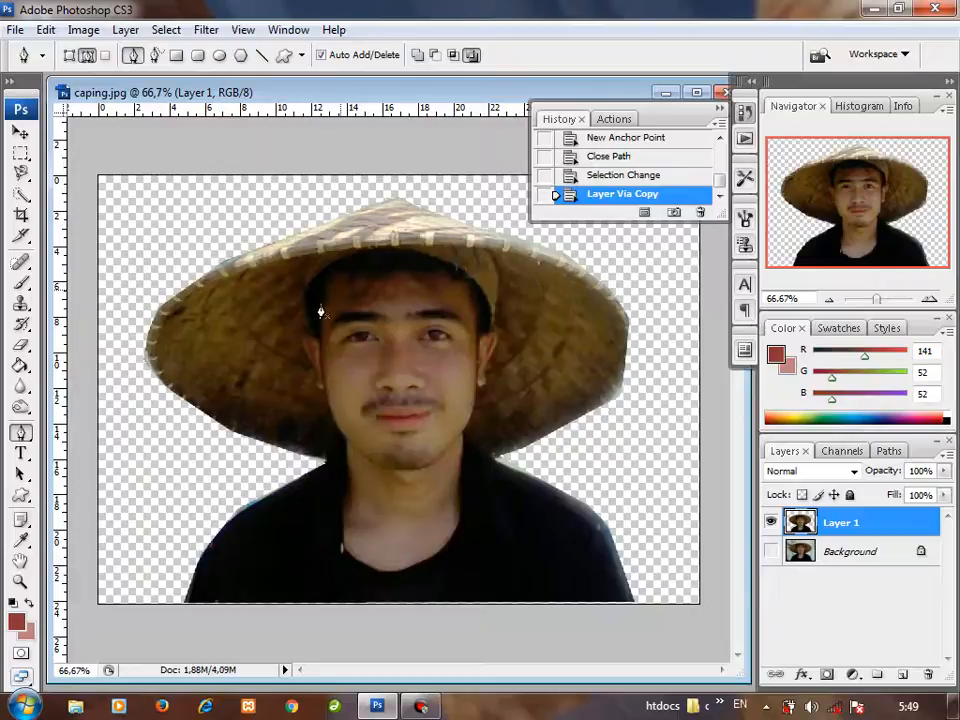
click(771, 552)
click(771, 522)
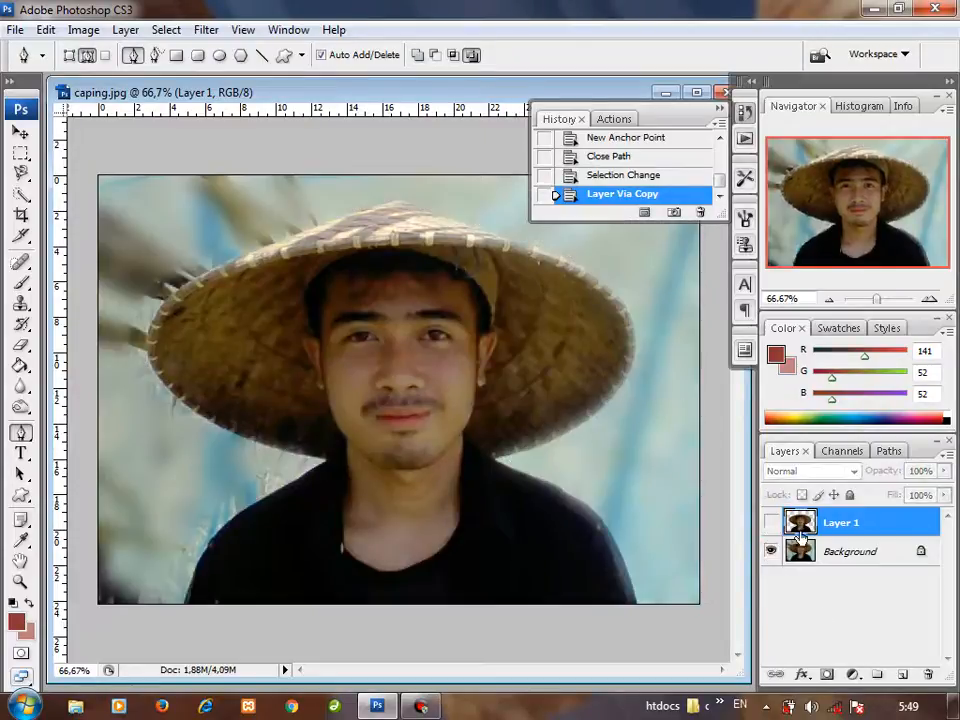
drag(817, 531, 927, 674)
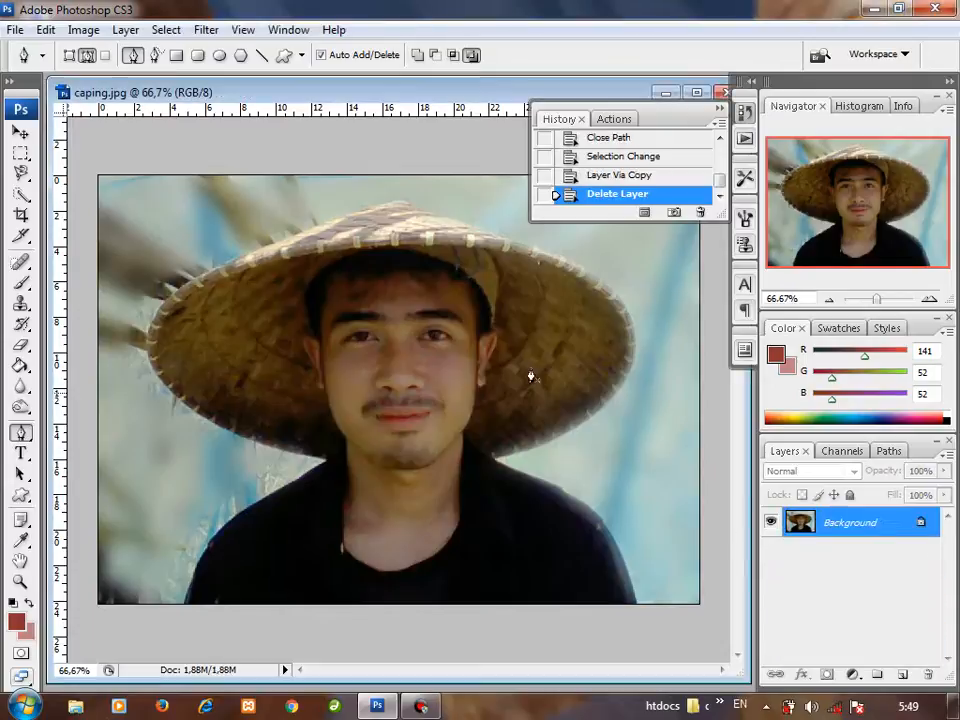
Step: Set the Pen tool to Shape Layers mode and draw a closed four-point shape over the hat's upper-left part
click(68, 55)
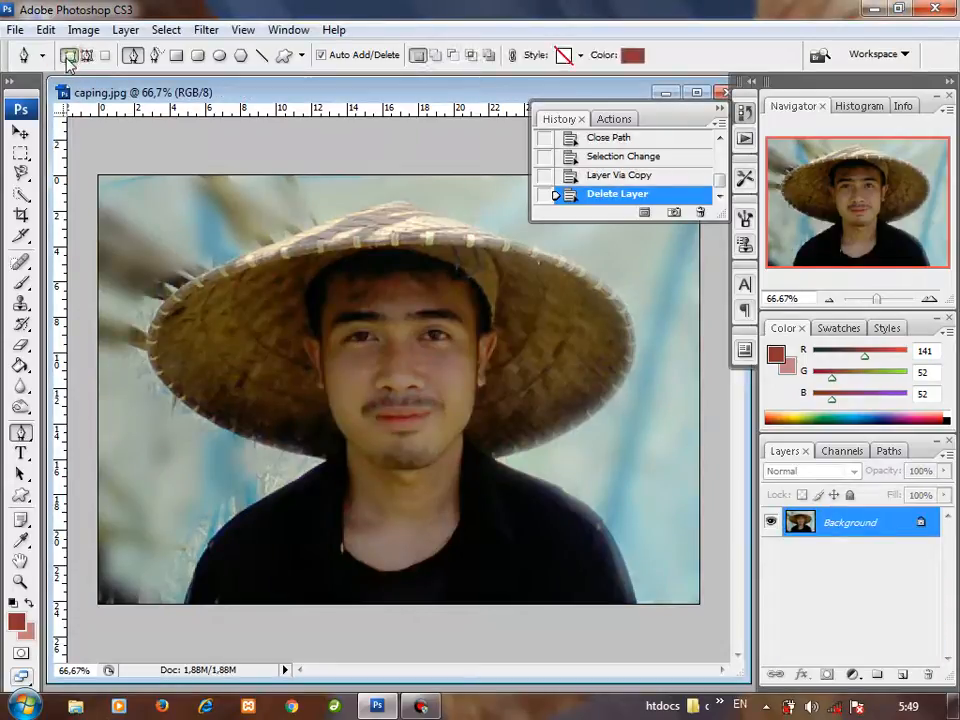
click(208, 187)
click(431, 230)
click(328, 305)
click(243, 331)
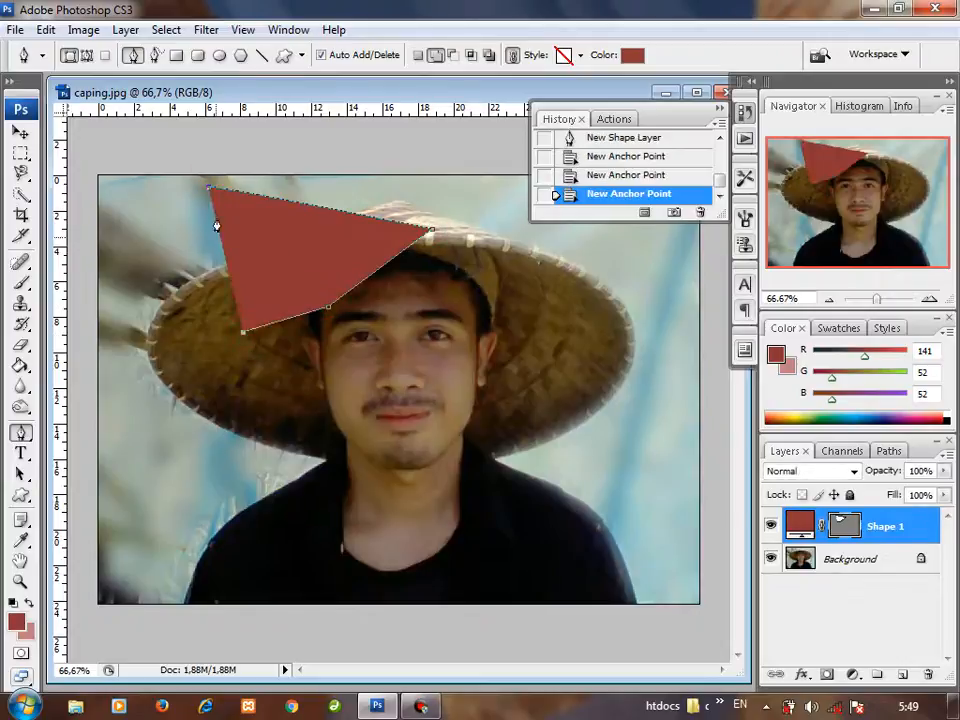
click(208, 190)
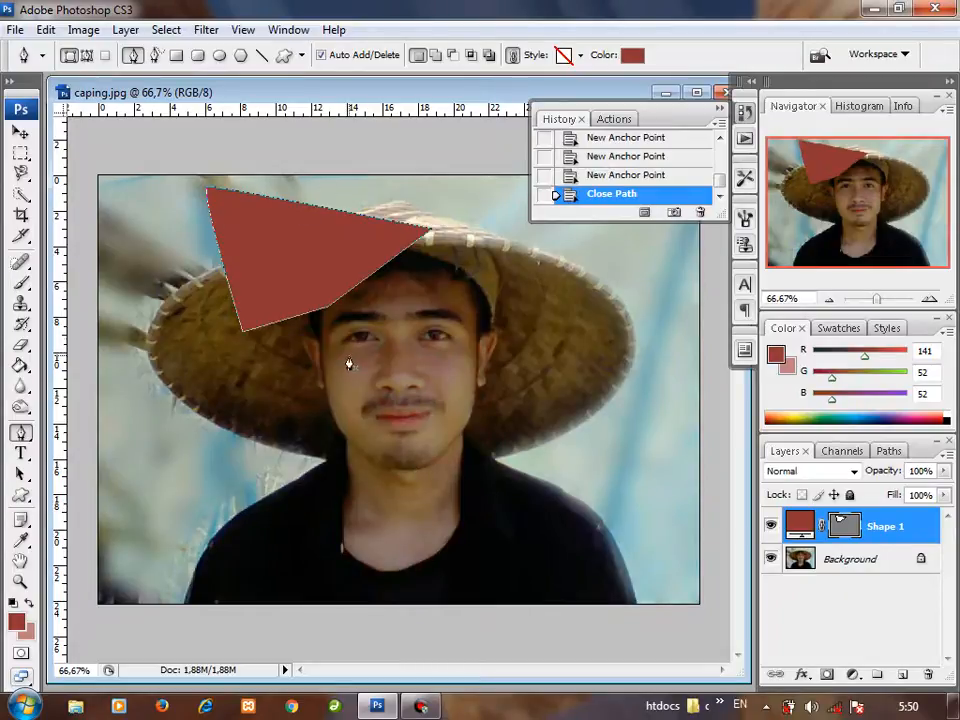
Step: Draw a second closed pen shape with five points, reaching from below the hat's left brim across the left shoulder to the chin
click(171, 446)
click(388, 428)
click(350, 513)
click(266, 557)
click(193, 531)
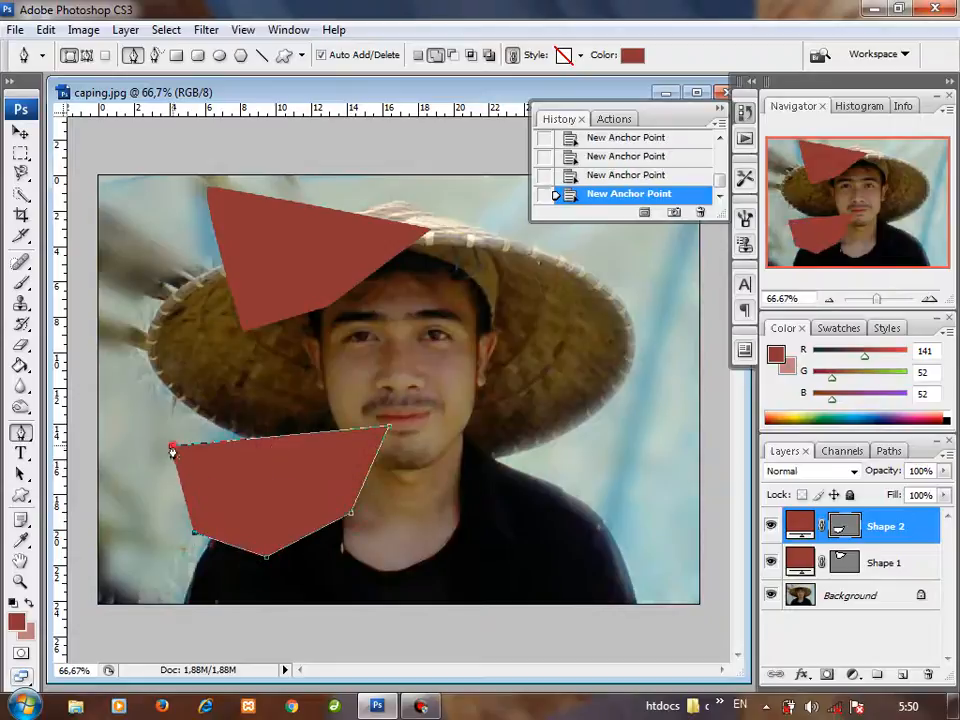
click(172, 452)
Step: Make a new selection from the lower shape's path with feather radius 0 and copy that area of the Background onto a new layer
right_click(259, 476)
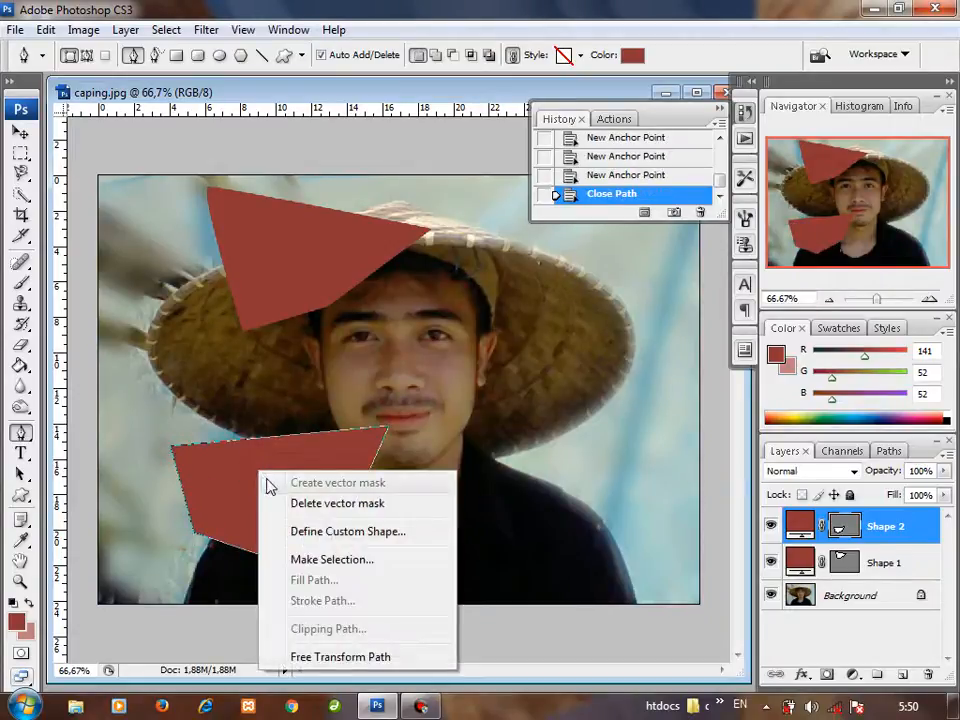
click(330, 562)
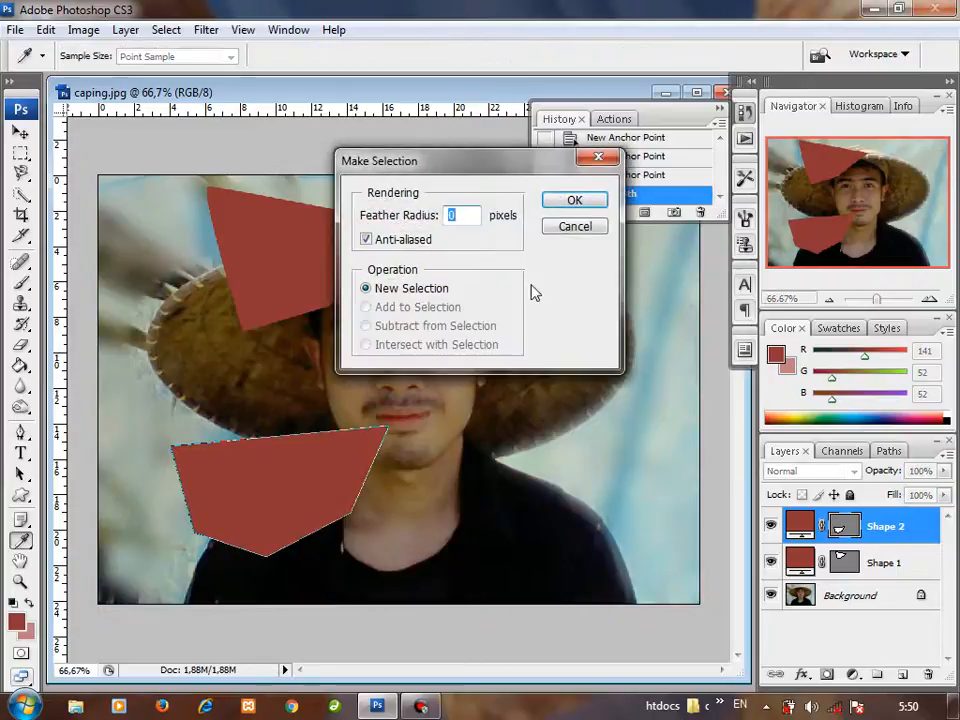
click(574, 200)
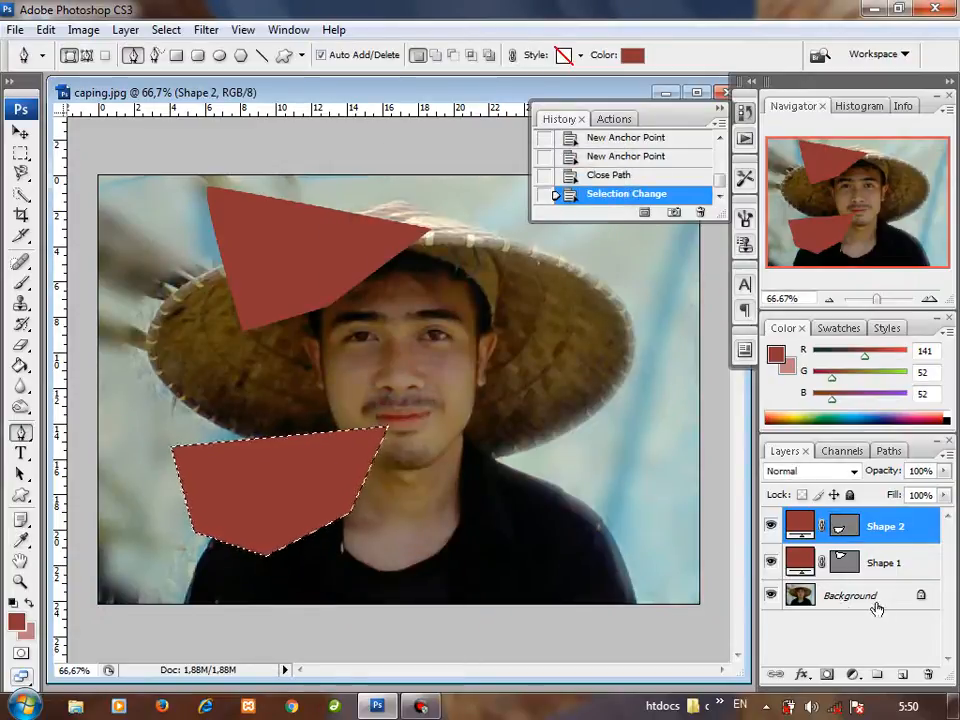
click(836, 598)
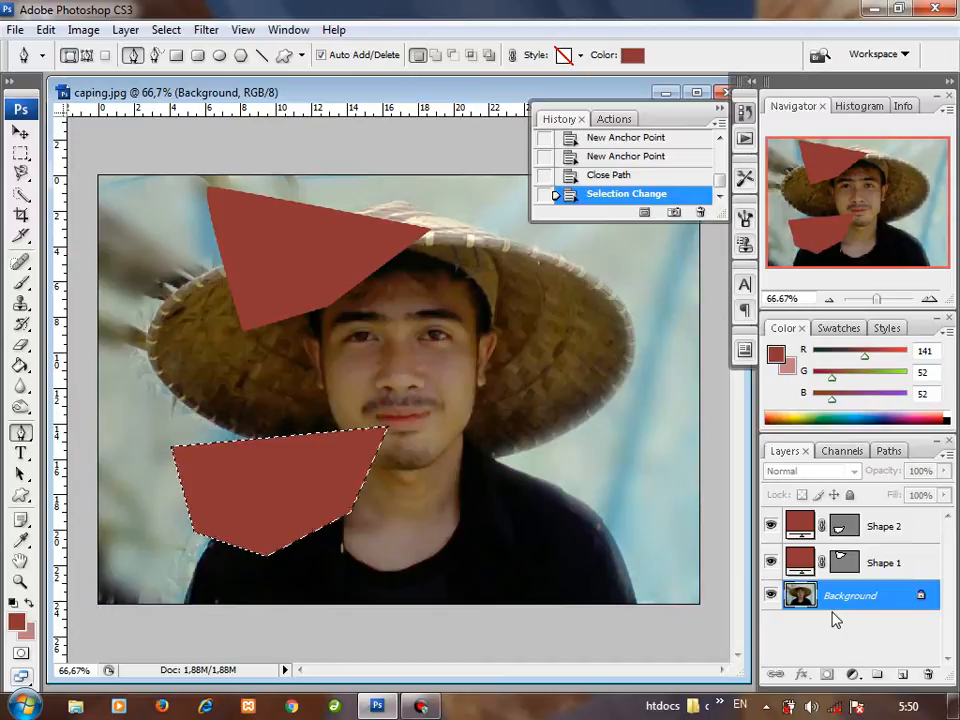
key(ctrl+j)
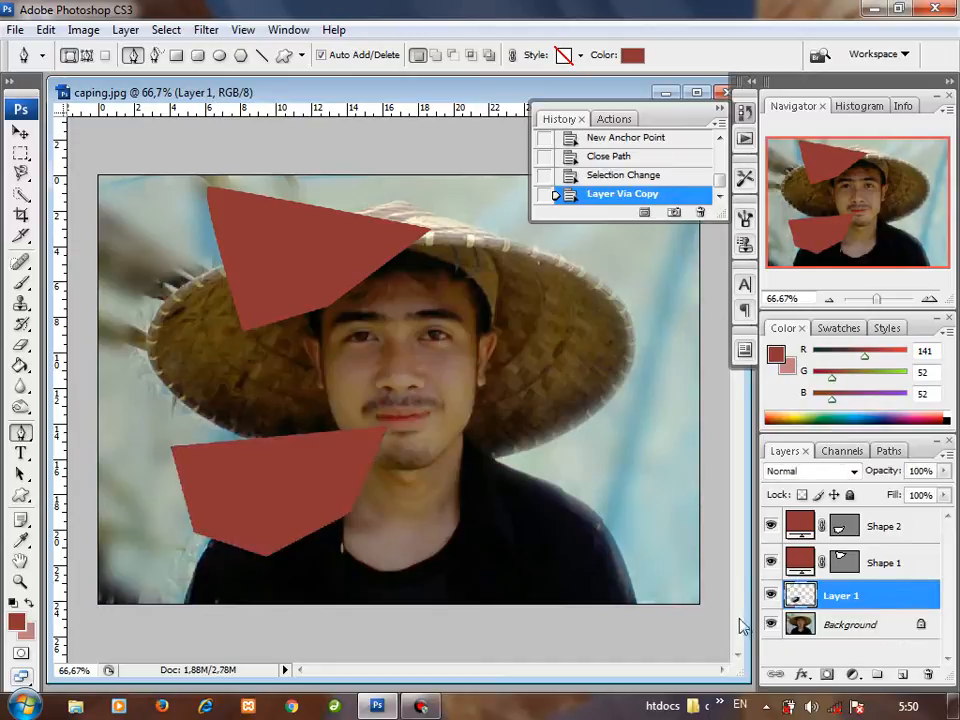
Step: Check the copied area on Layer 1 by toggling the visibility of the Background, Shape 1 and Shape 2 layers
click(770, 624)
click(770, 562)
click(770, 526)
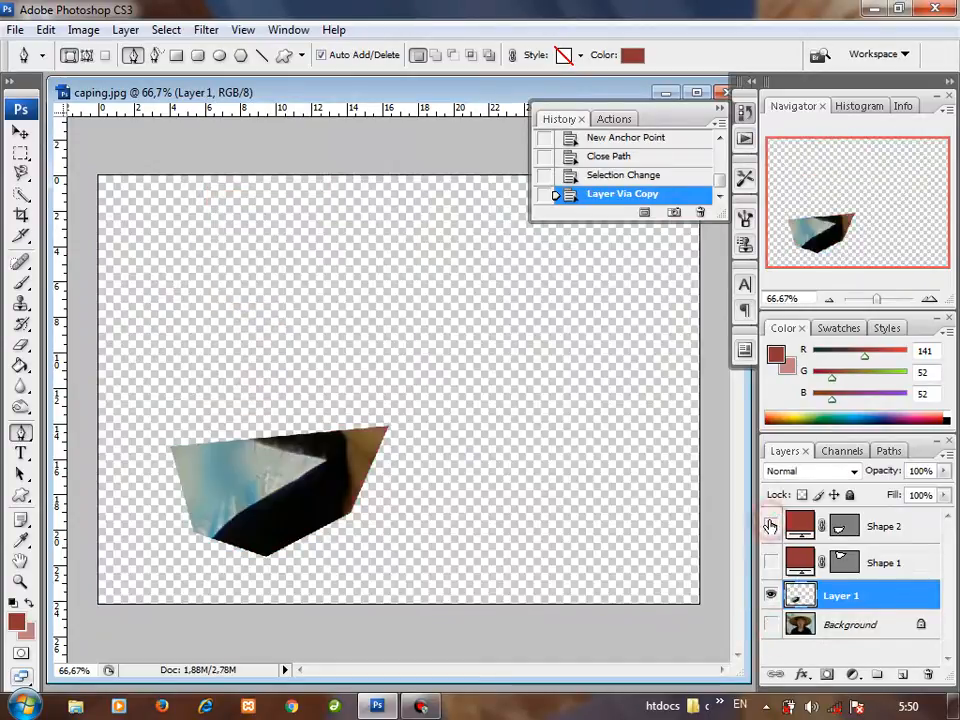
click(770, 526)
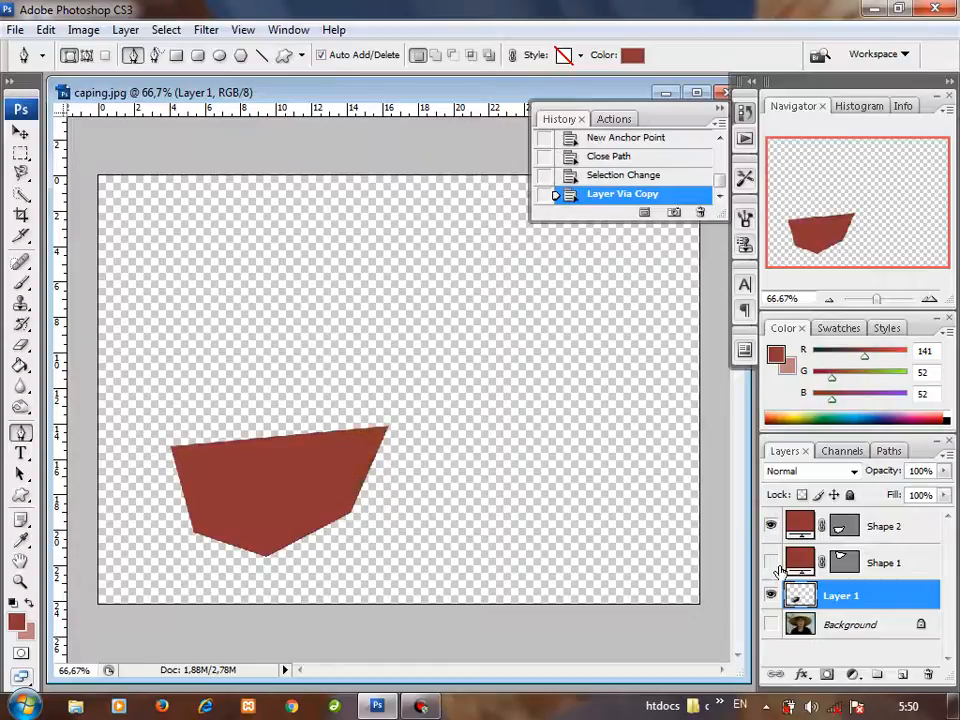
click(772, 562)
click(770, 562)
click(770, 526)
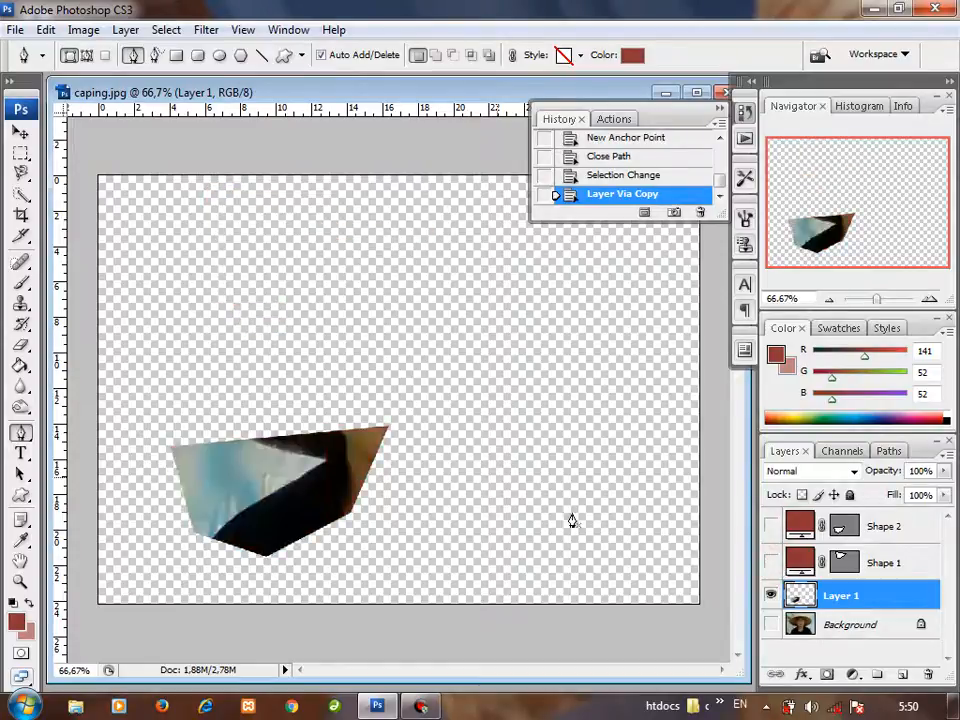
Step: Hide and delete Layer 1, and delete the Shape 1 and Shape 2 layers so that only the Background remains
click(772, 595)
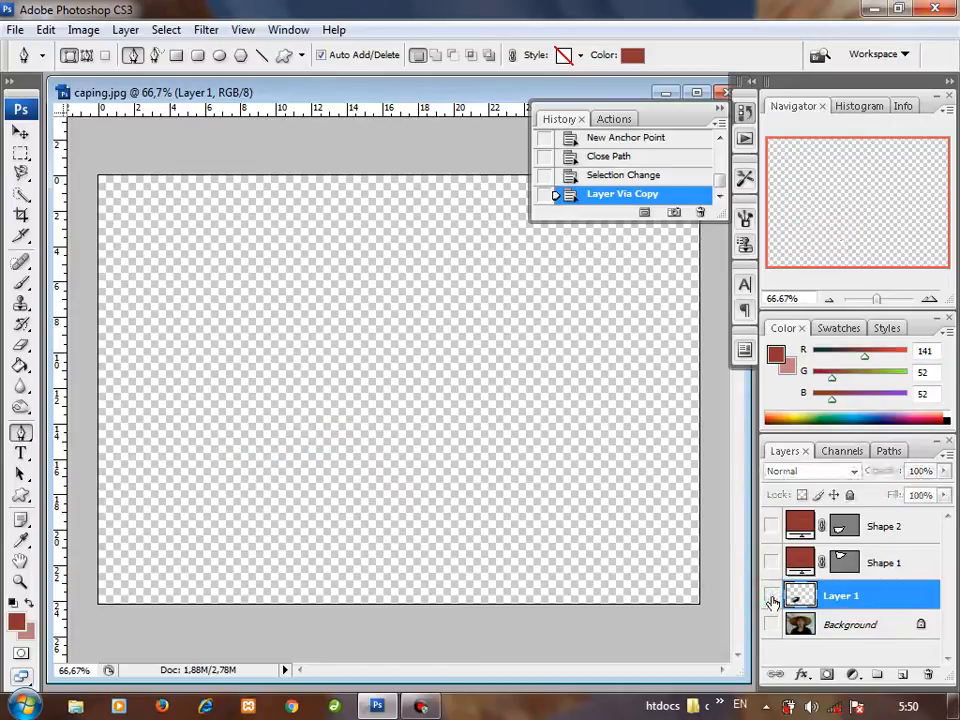
drag(829, 612, 928, 674)
drag(899, 575, 927, 670)
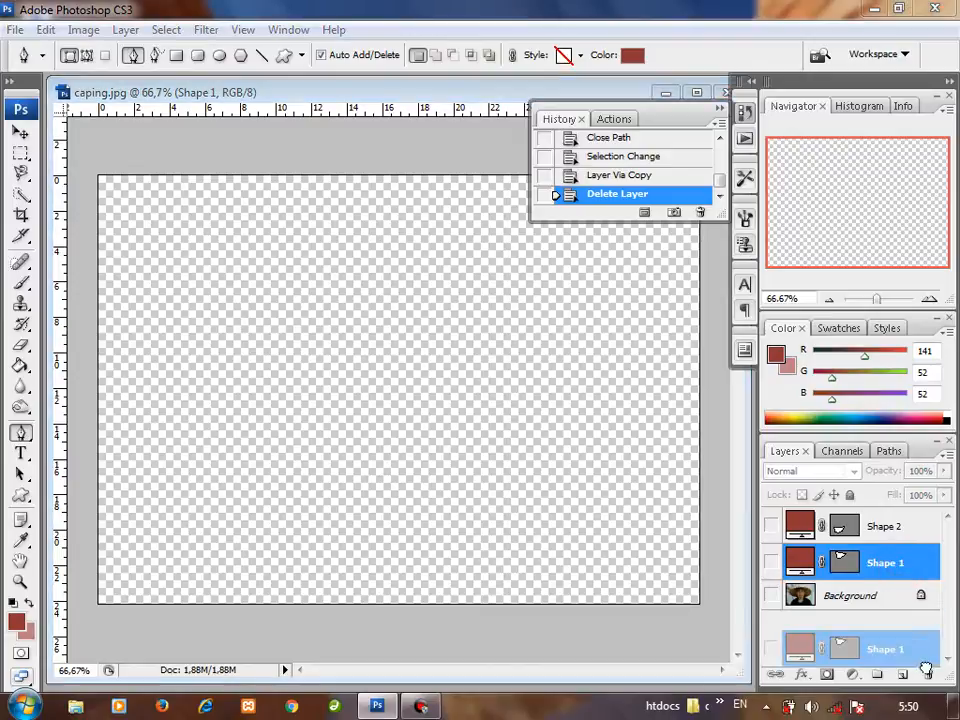
drag(888, 562, 929, 673)
drag(899, 527, 927, 673)
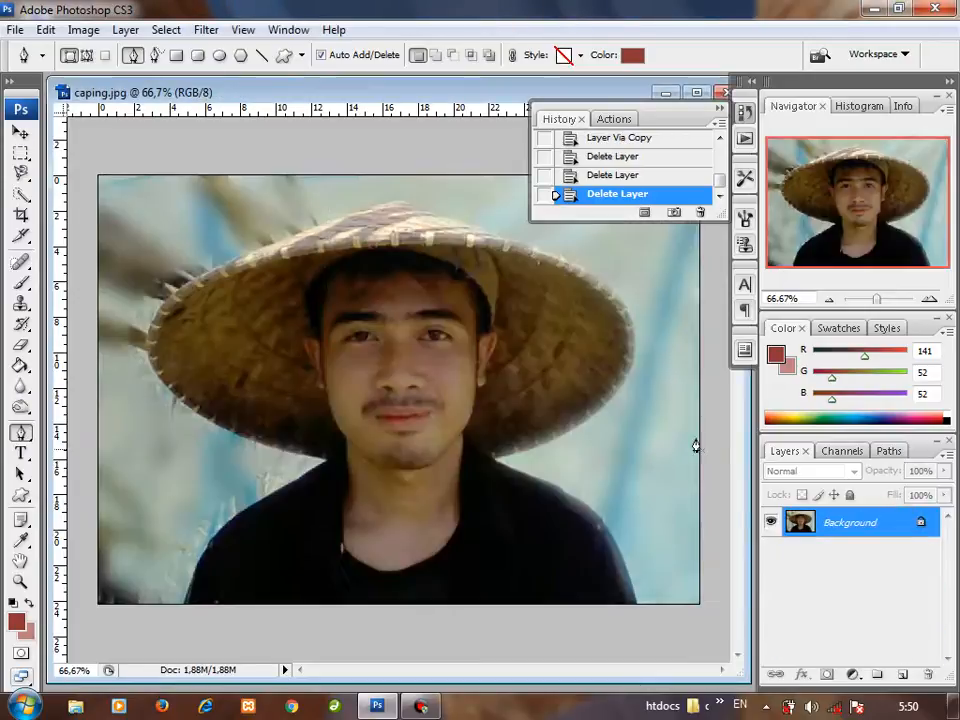
Step: Set the Pen tool to Paths mode and trace the hat from its upper-left edge over the peak and right brim to the neck
click(87, 55)
click(257, 244)
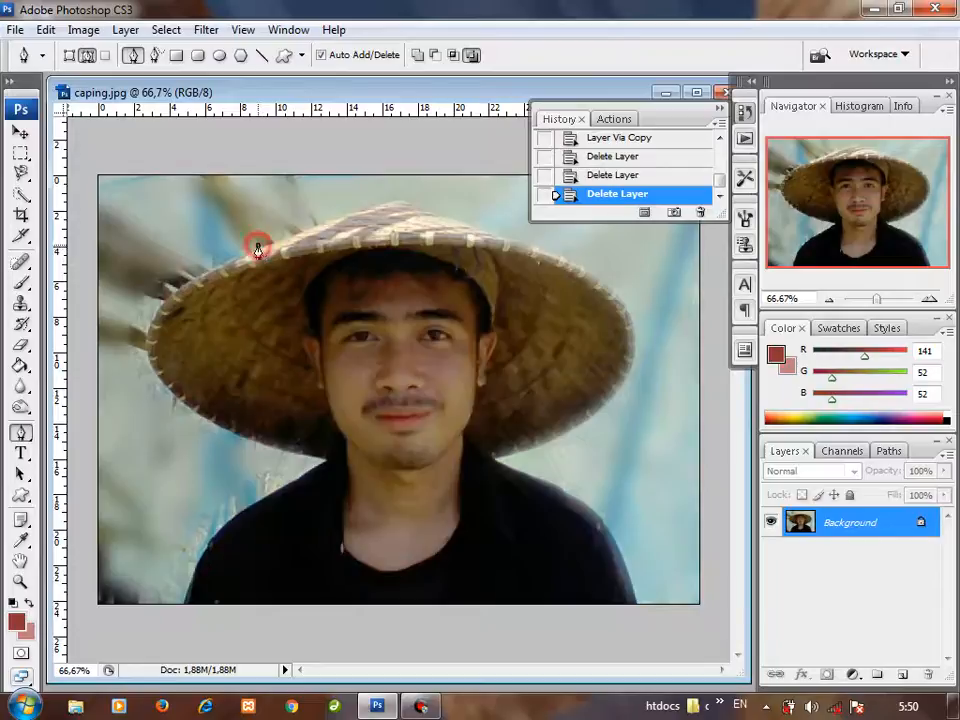
click(396, 203)
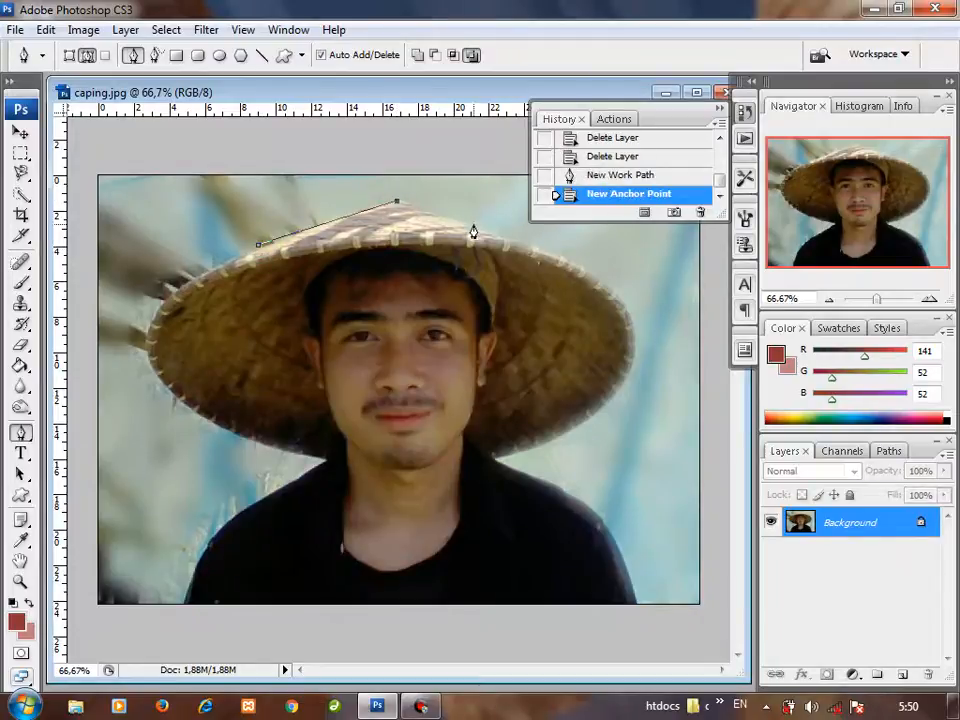
click(474, 224)
click(592, 271)
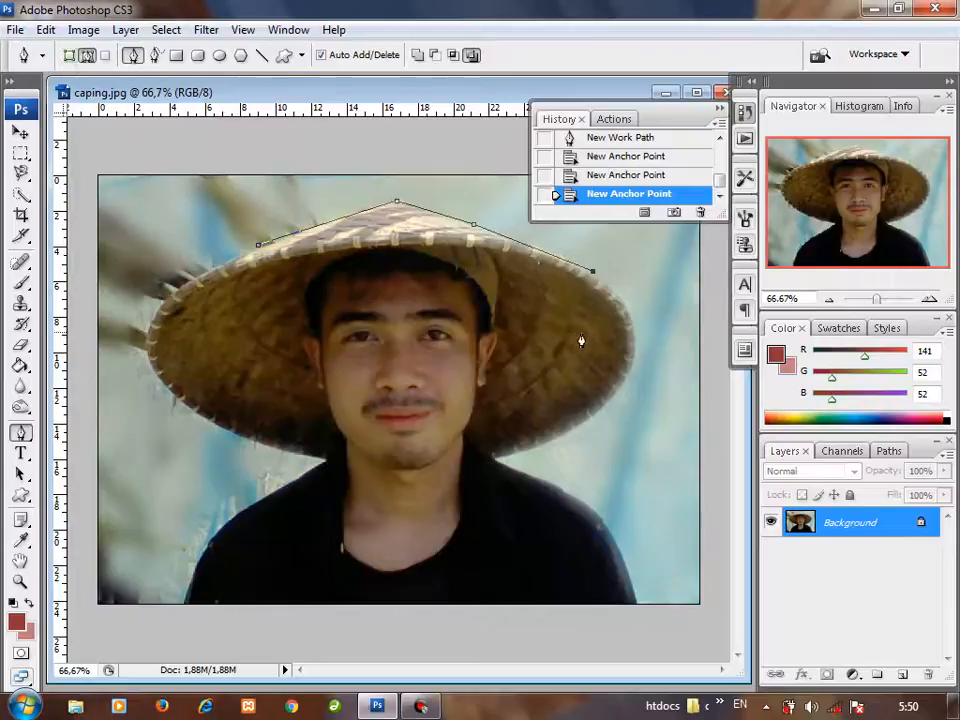
drag(632, 342, 632, 372)
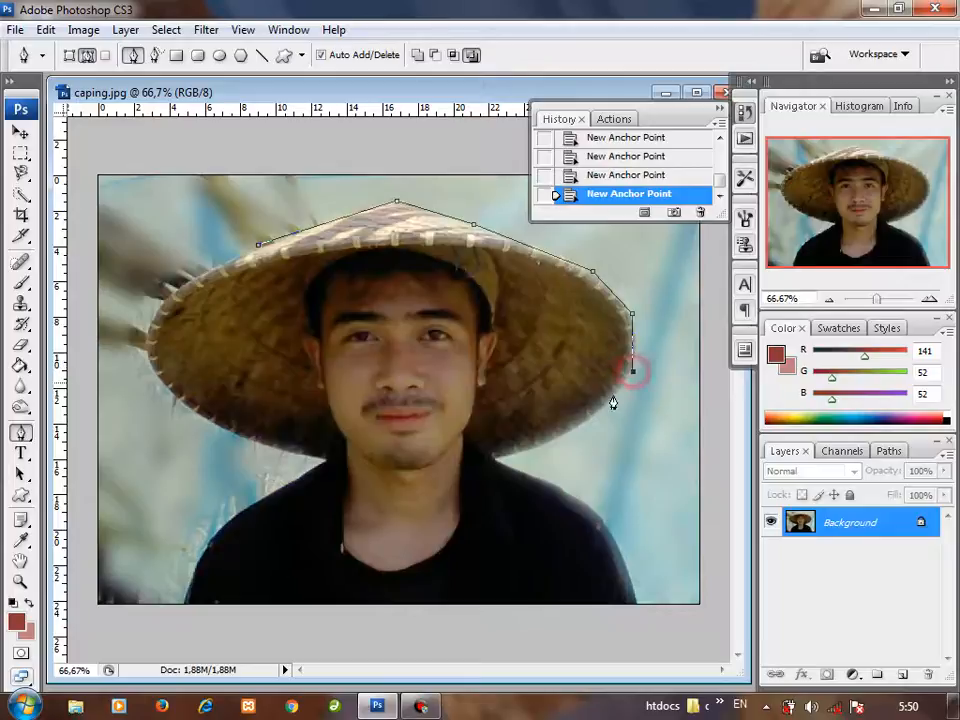
click(564, 438)
drag(506, 456, 491, 459)
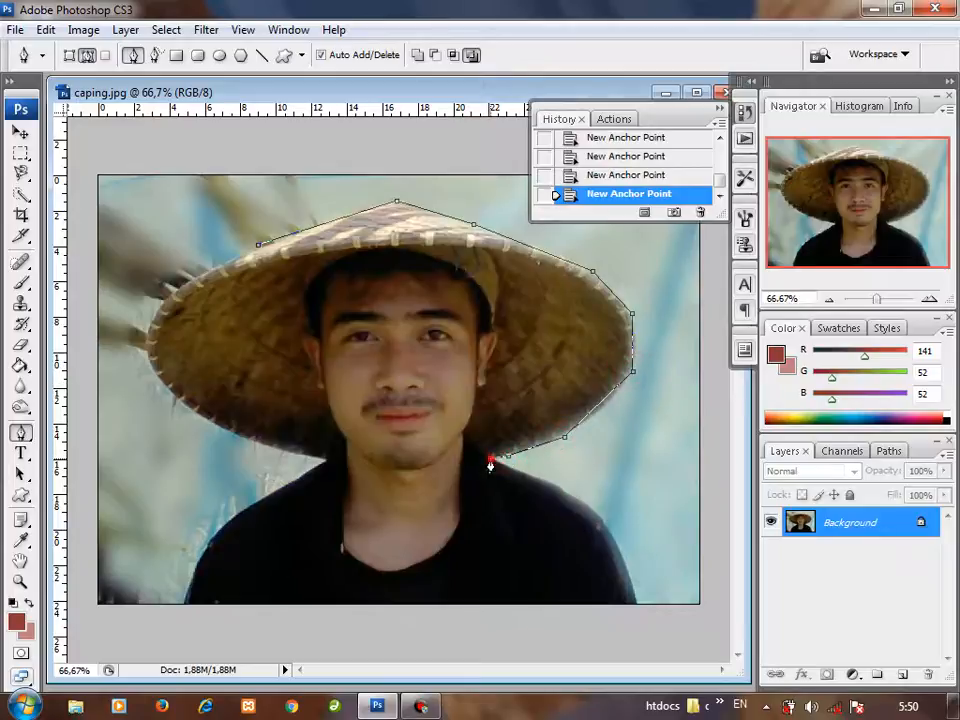
Step: Continue the path along the right shoulder, across the image's lower edge and up the left shoulder to the hat brim
click(583, 501)
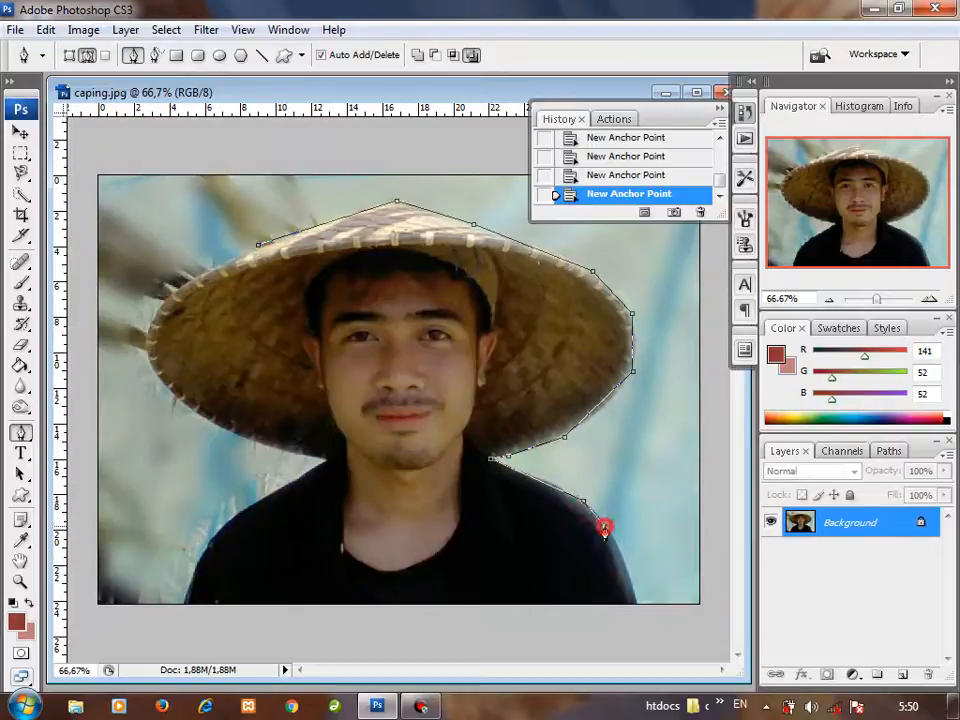
click(637, 603)
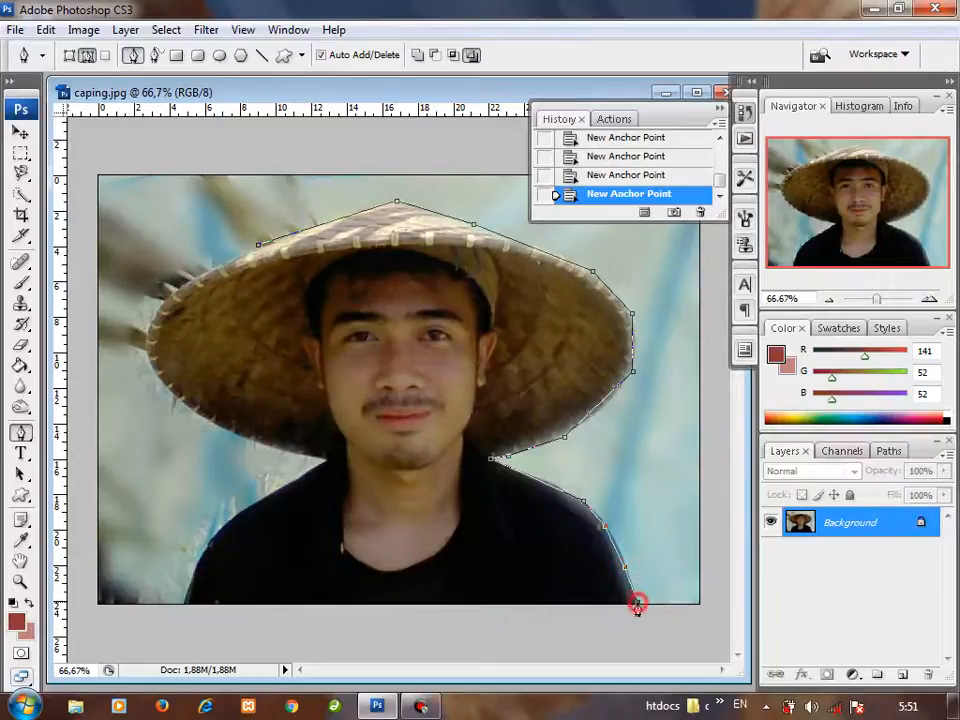
click(181, 608)
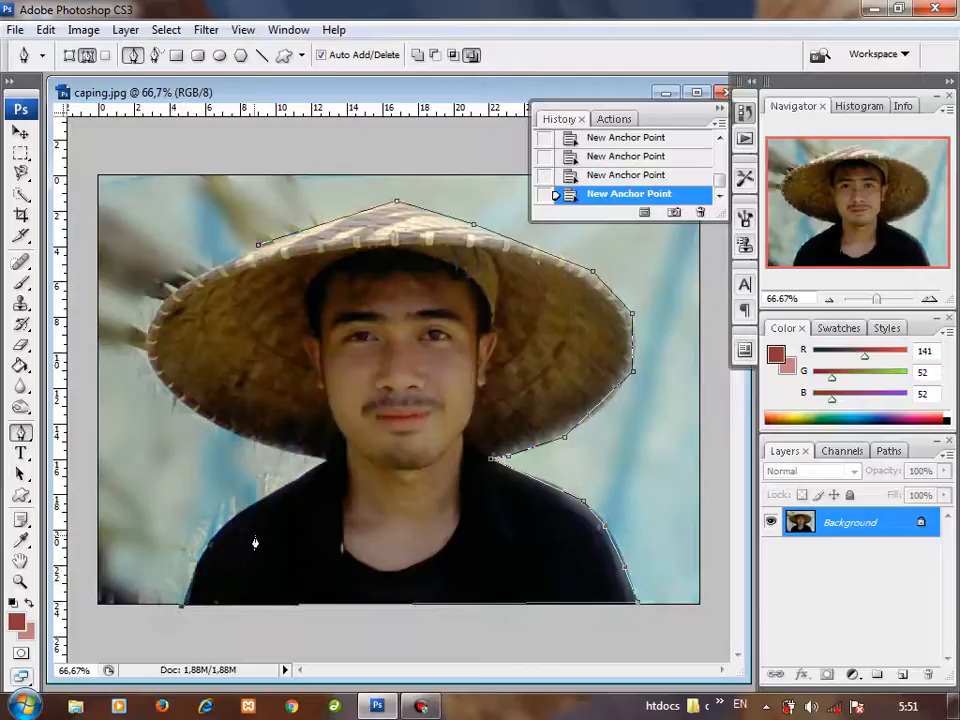
click(221, 529)
click(292, 480)
click(328, 467)
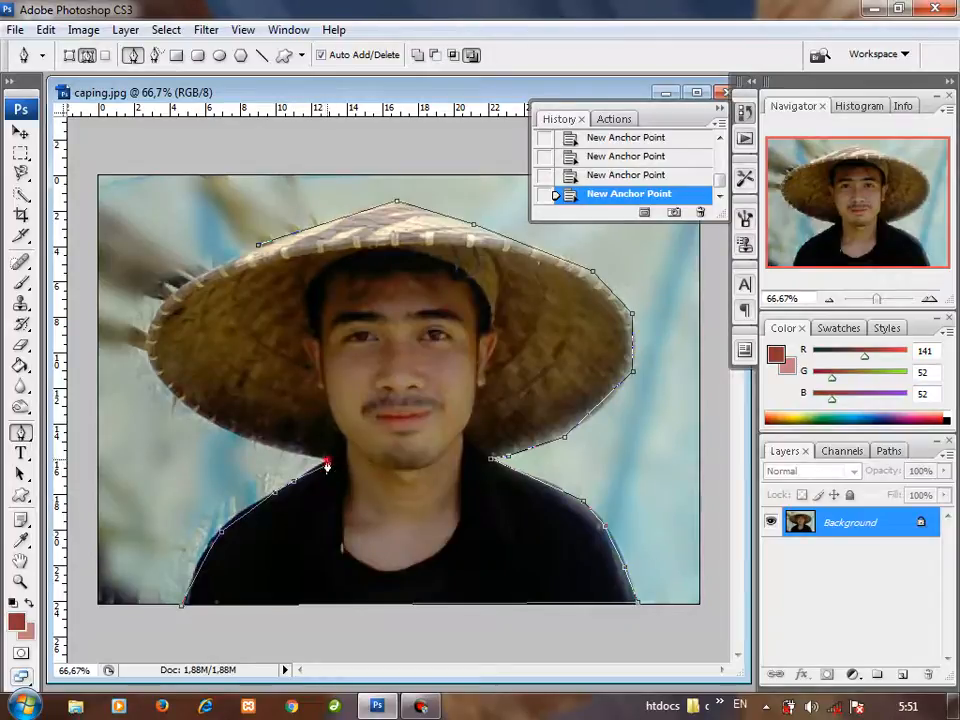
Step: Trace the hat's left brim back to the starting point to close the path, and delete the finished path
click(246, 441)
click(211, 422)
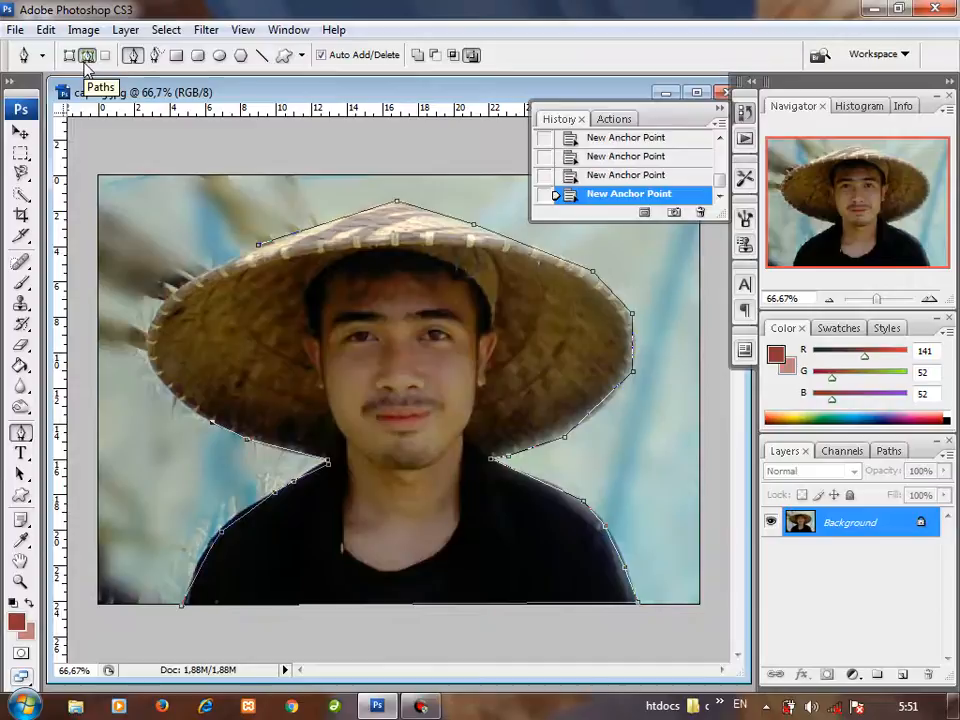
click(172, 397)
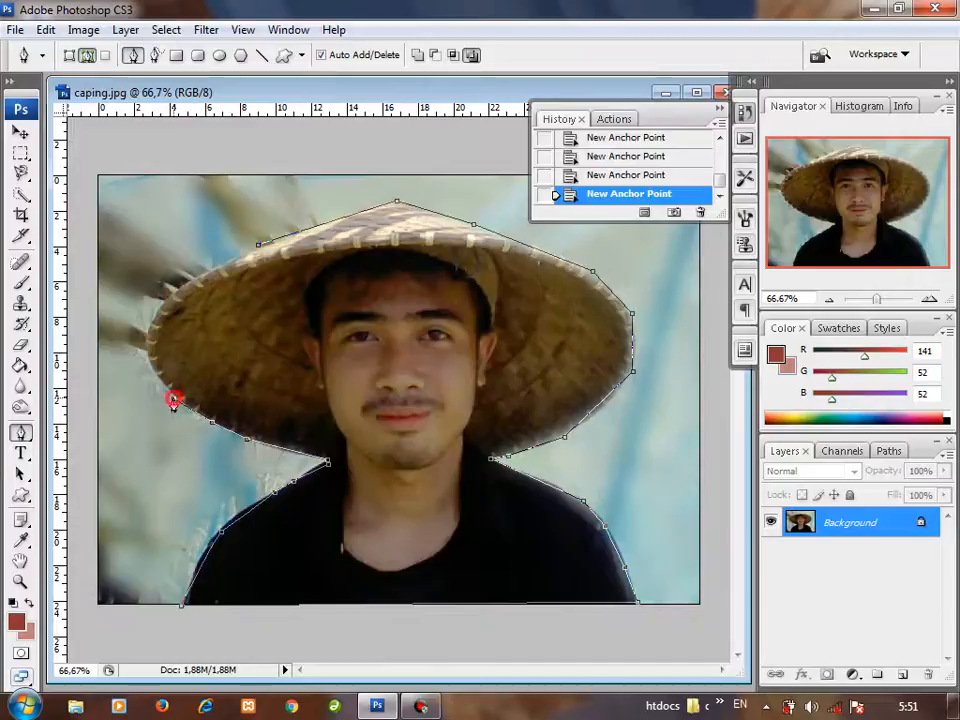
click(144, 347)
click(148, 315)
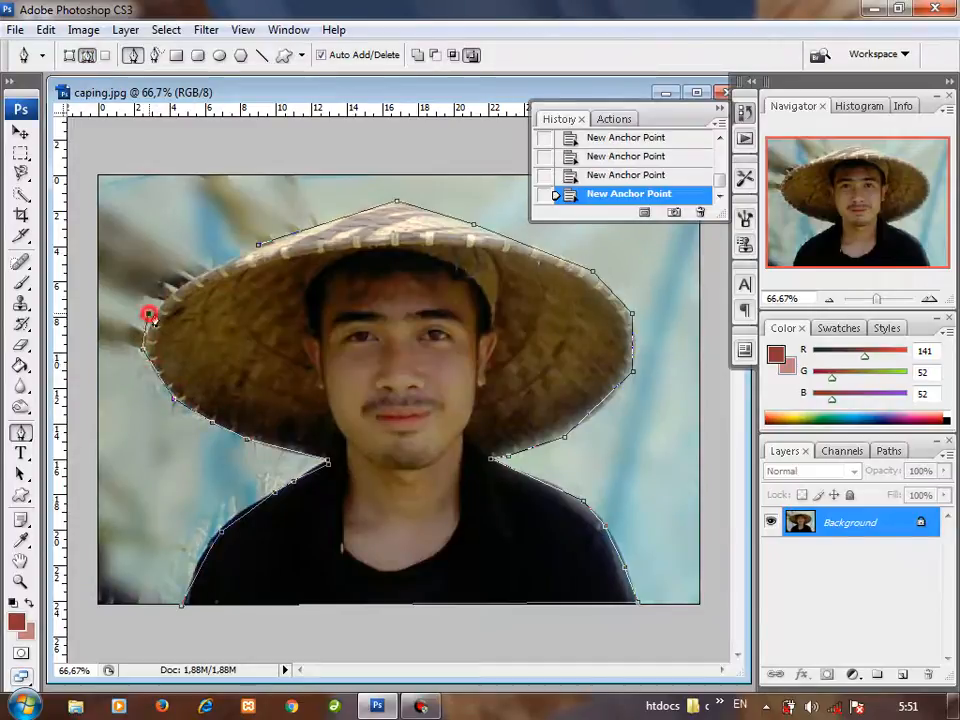
click(257, 245)
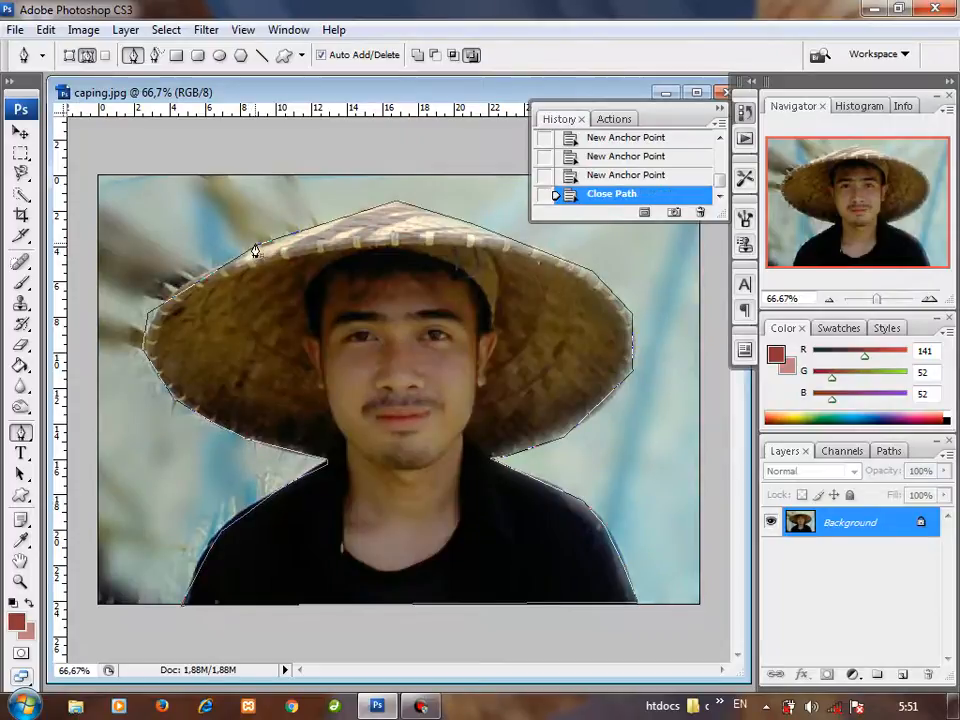
right_click(358, 335)
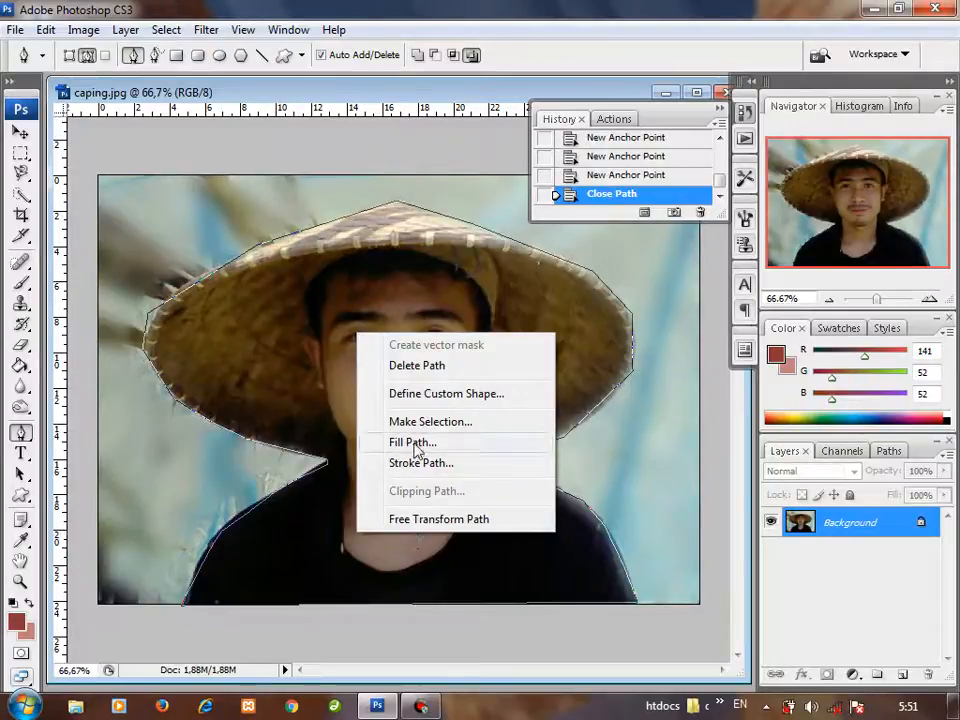
click(418, 365)
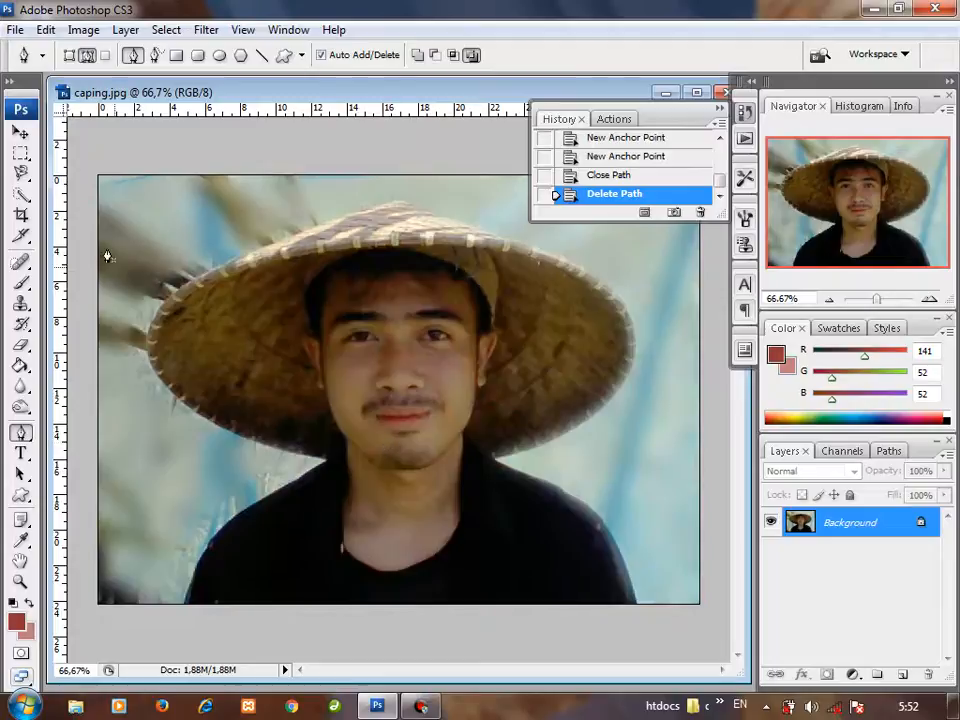
Step: Review the variants of the Marquee, Lasso, Quick Selection and Pen tools, and minimize Photoshop to show the desktop
click(21, 156)
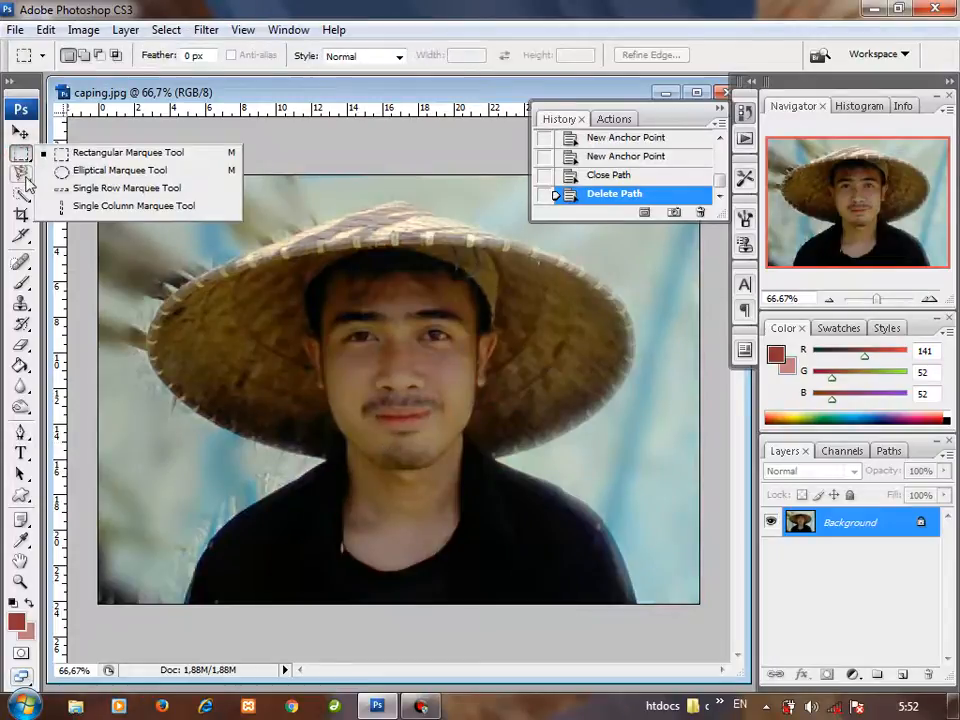
click(22, 175)
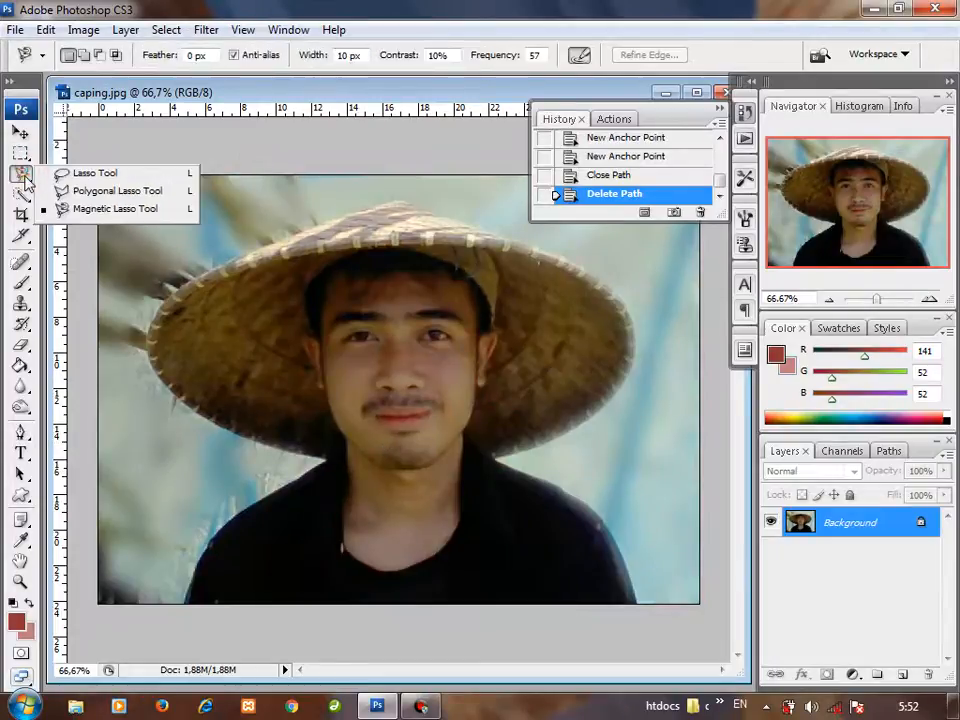
click(22, 196)
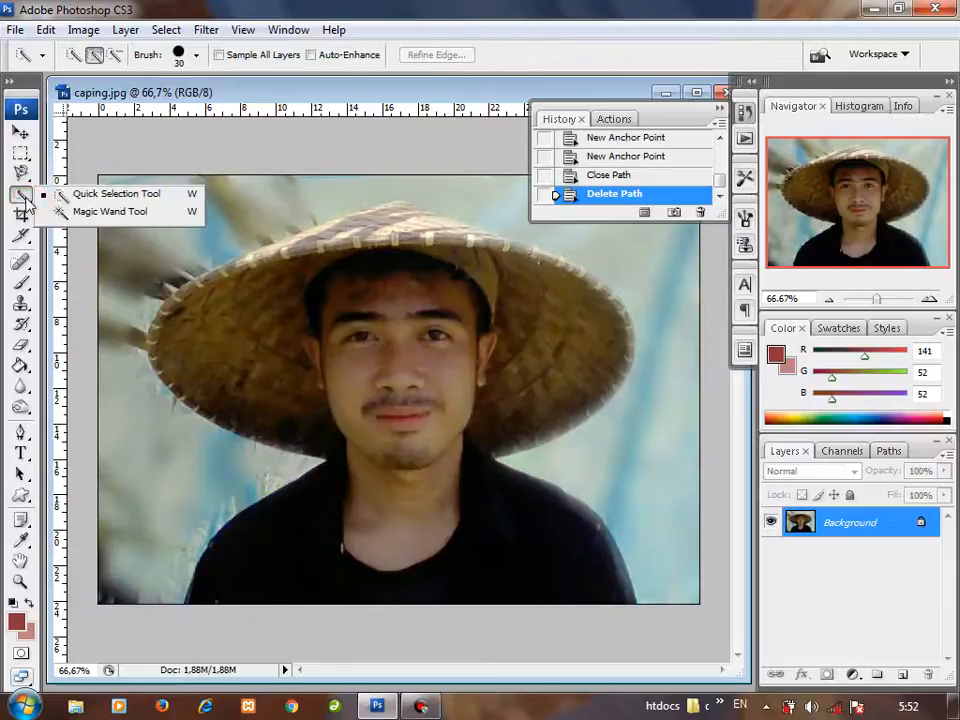
click(21, 434)
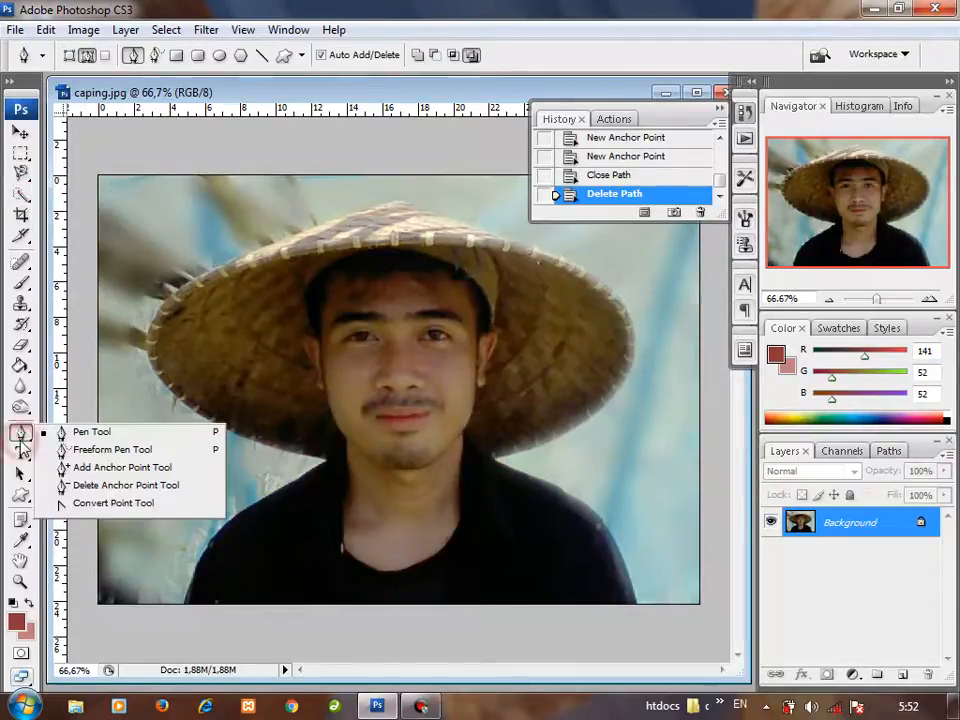
click(22, 448)
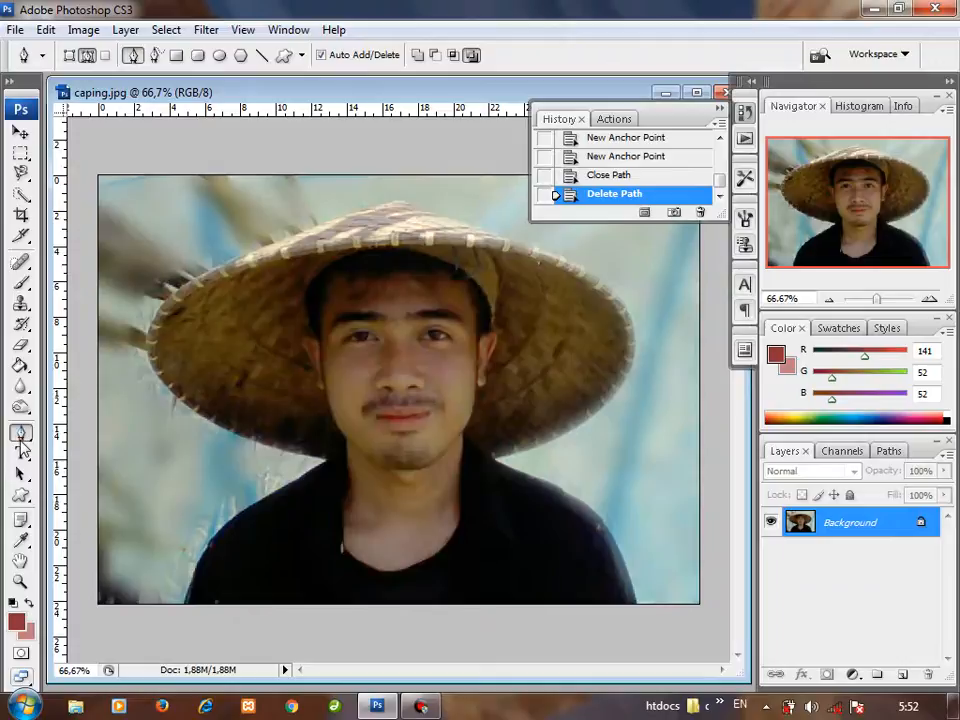
click(874, 9)
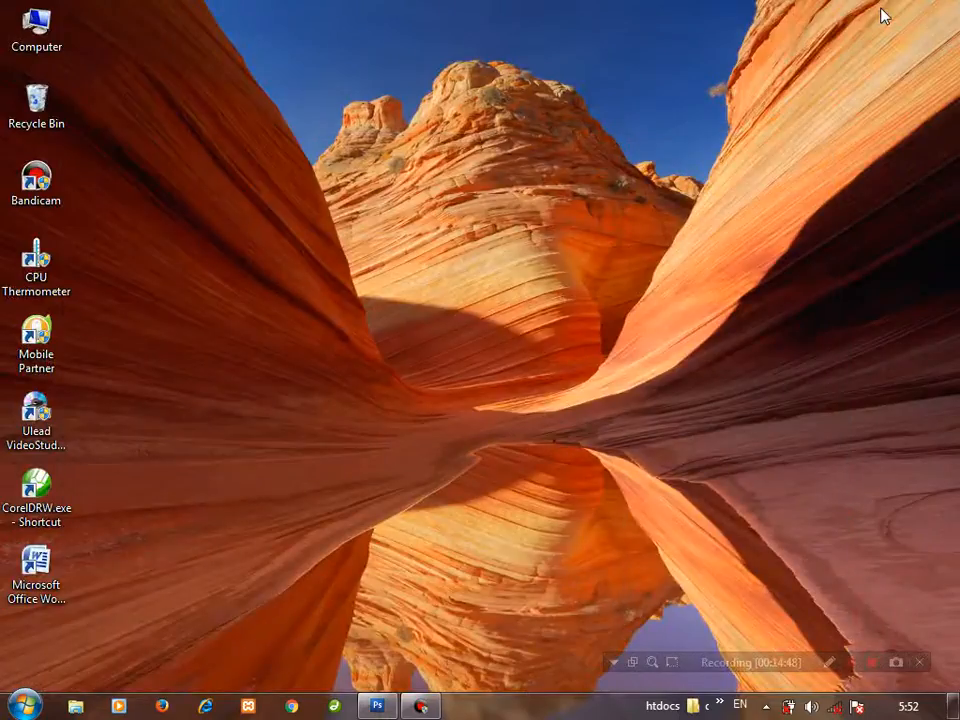